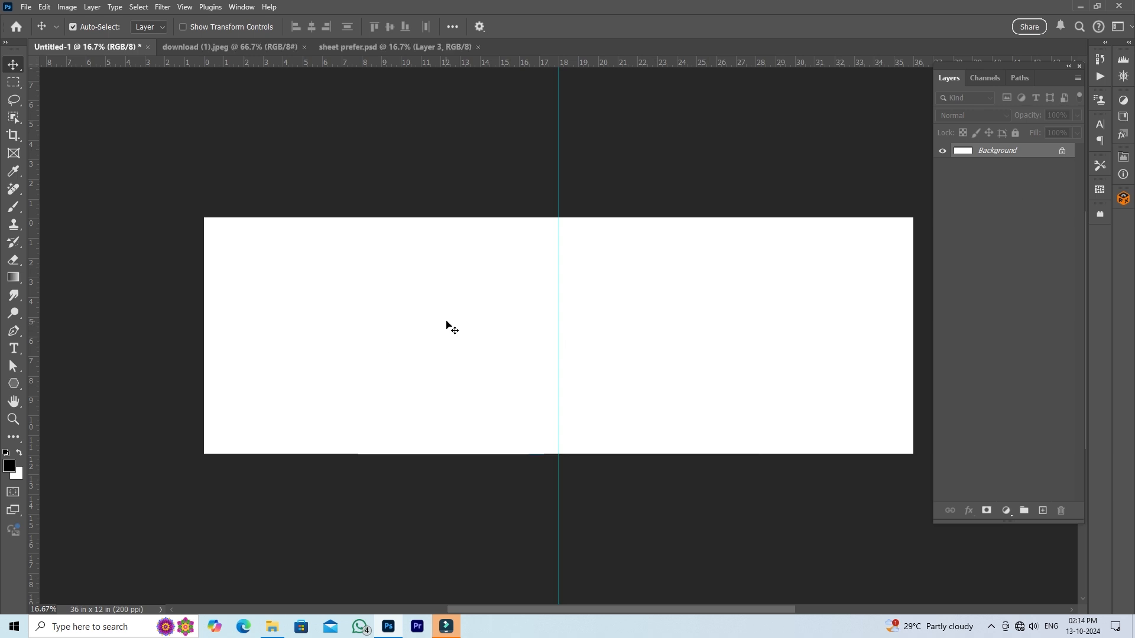
- Copy the black ink splatter layer from sheet prefer.psd into the blank 36 x 12 in document
{"action": "left_click", "coordinate": [413, 49]}
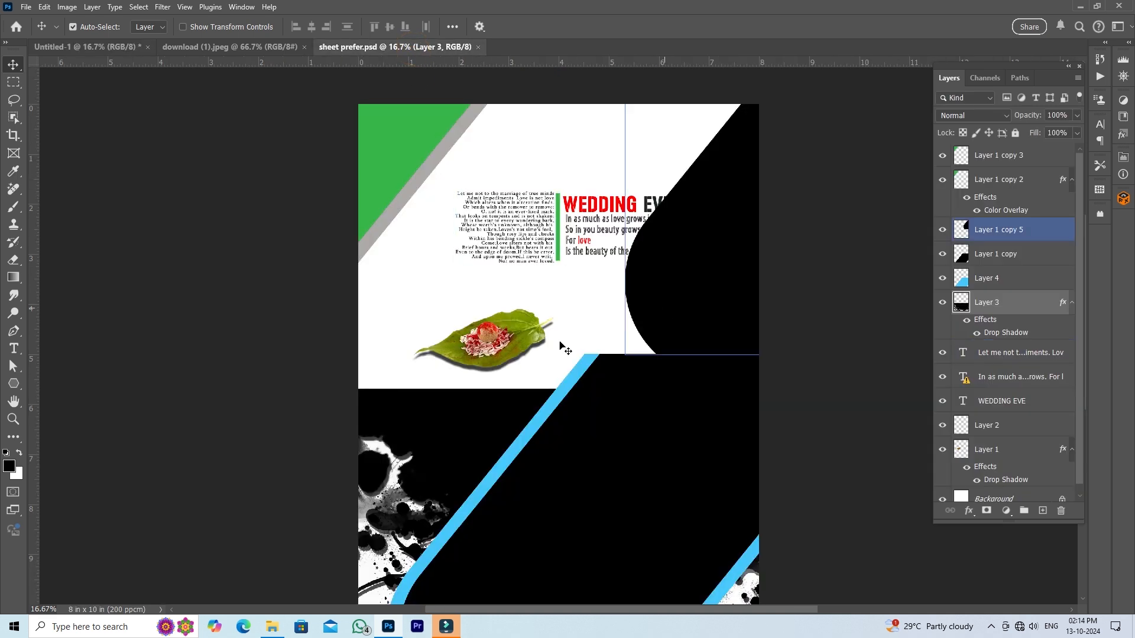
{"action": "left_click_drag", "start_coordinate": [438, 437], "coordinate": [565, 384]}
{"action": "left_click_drag", "start_coordinate": [626, 347], "coordinate": [666, 339]}
- Scale the ink splatter down to about 48% and place it along the canvas's upper edge, mostly left of the centre guide
{"action": "key", "text": "ctrl"}
{"action": "key", "text": "ctrl+t"}
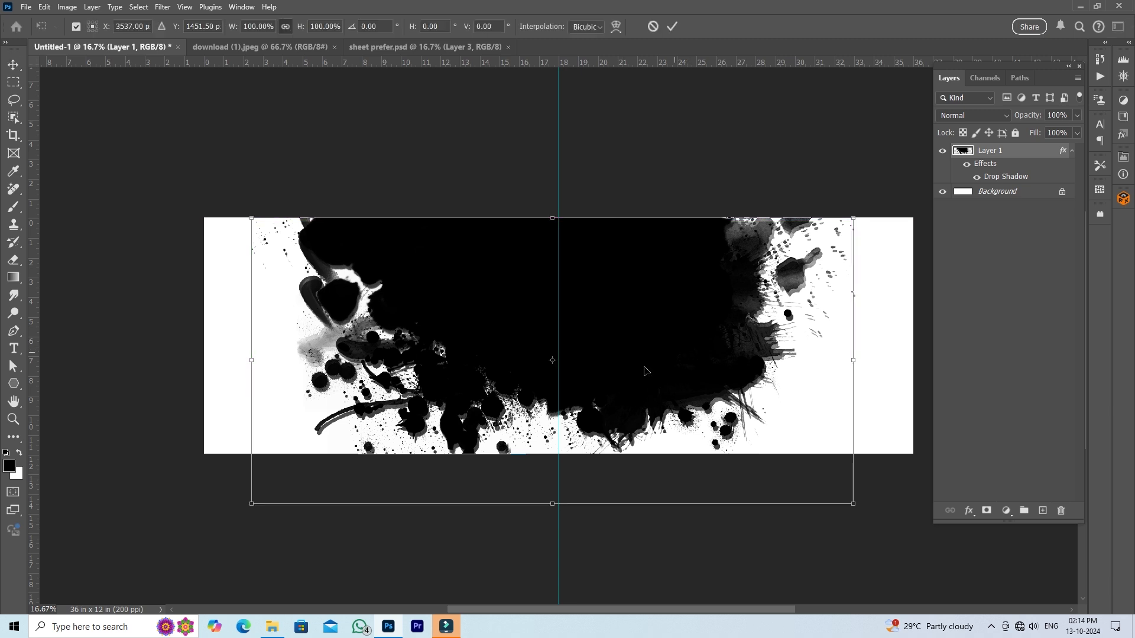
{"action": "left_click_drag", "start_coordinate": [556, 505], "coordinate": [559, 441]}
{"action": "left_click_drag", "start_coordinate": [595, 355], "coordinate": [508, 305]}
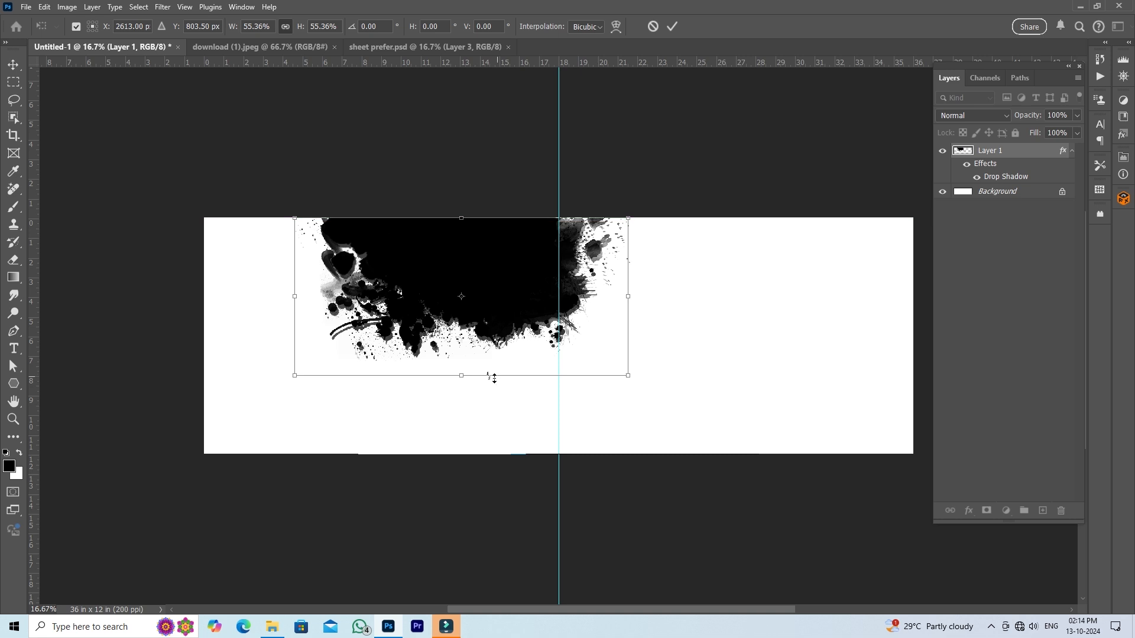
{"action": "left_click_drag", "start_coordinate": [464, 374], "coordinate": [464, 364]}
{"action": "left_click_drag", "start_coordinate": [495, 299], "coordinate": [482, 290]}
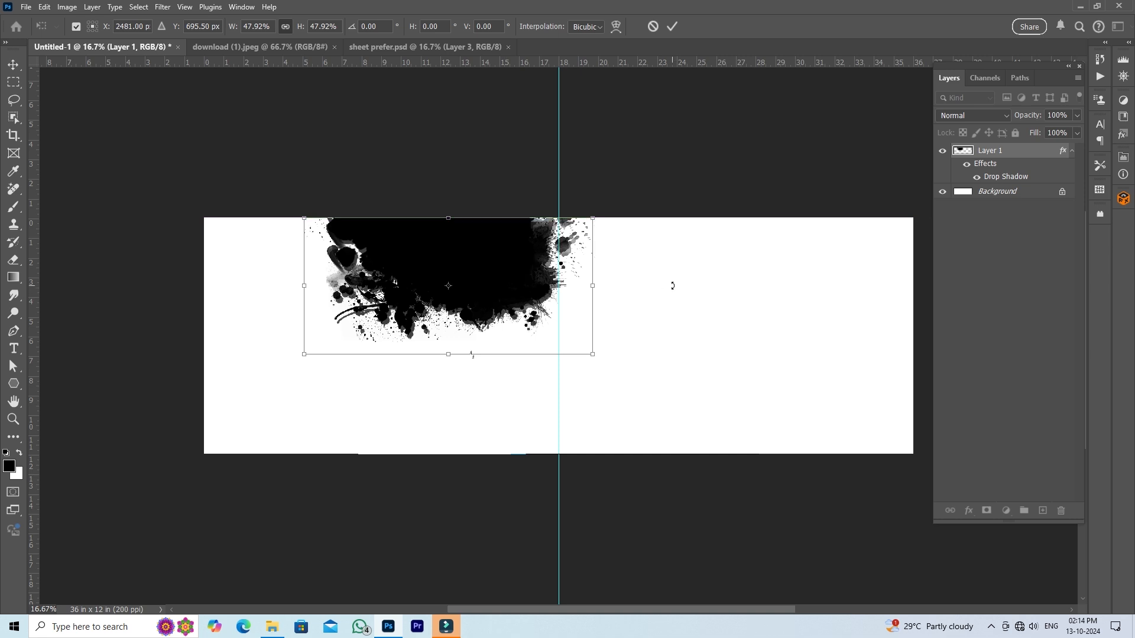
{"action": "key", "text": "Return"}
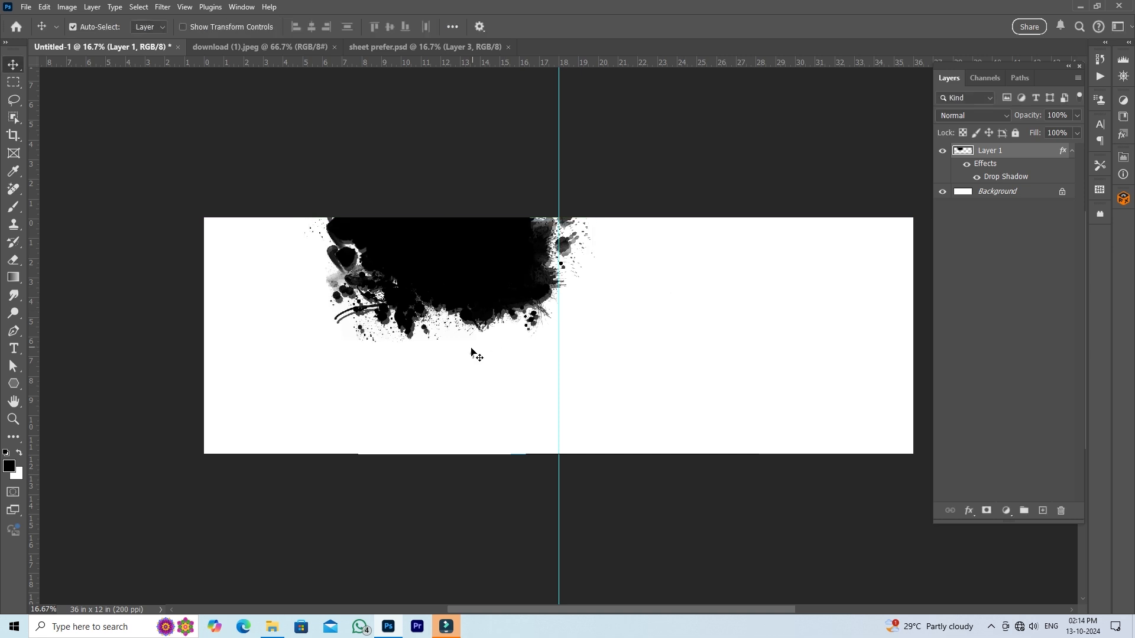
- Copy the linked green corner shape and its grey border from sheet prefer.psd to the left end of the 36 x 12 in canvas
{"action": "left_click", "coordinate": [387, 46]}
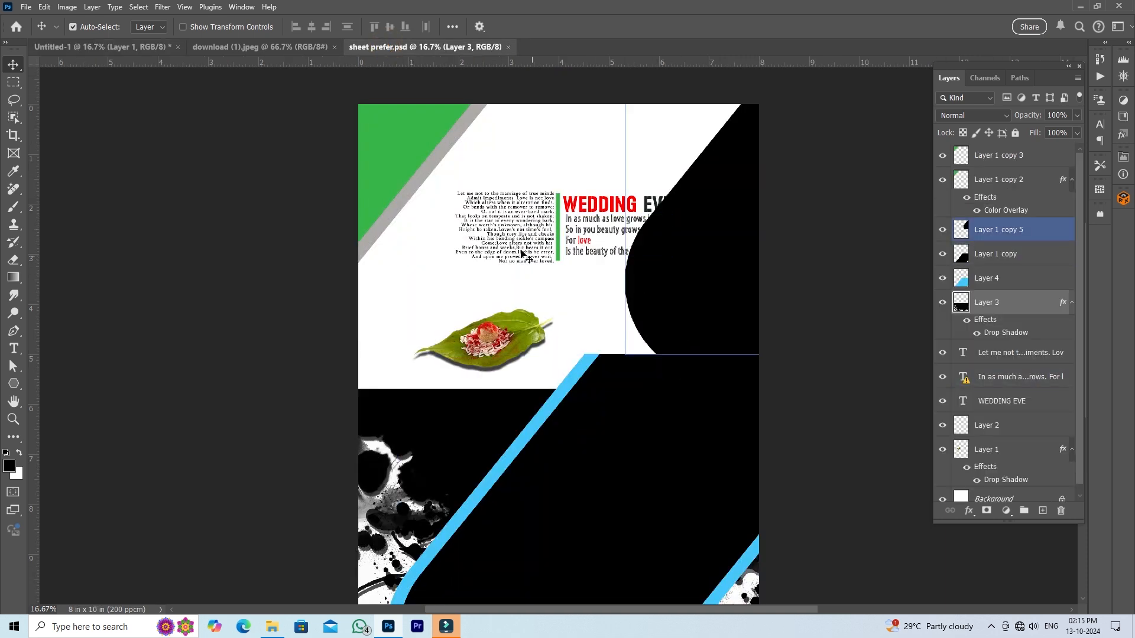
{"action": "left_click", "coordinate": [396, 168]}
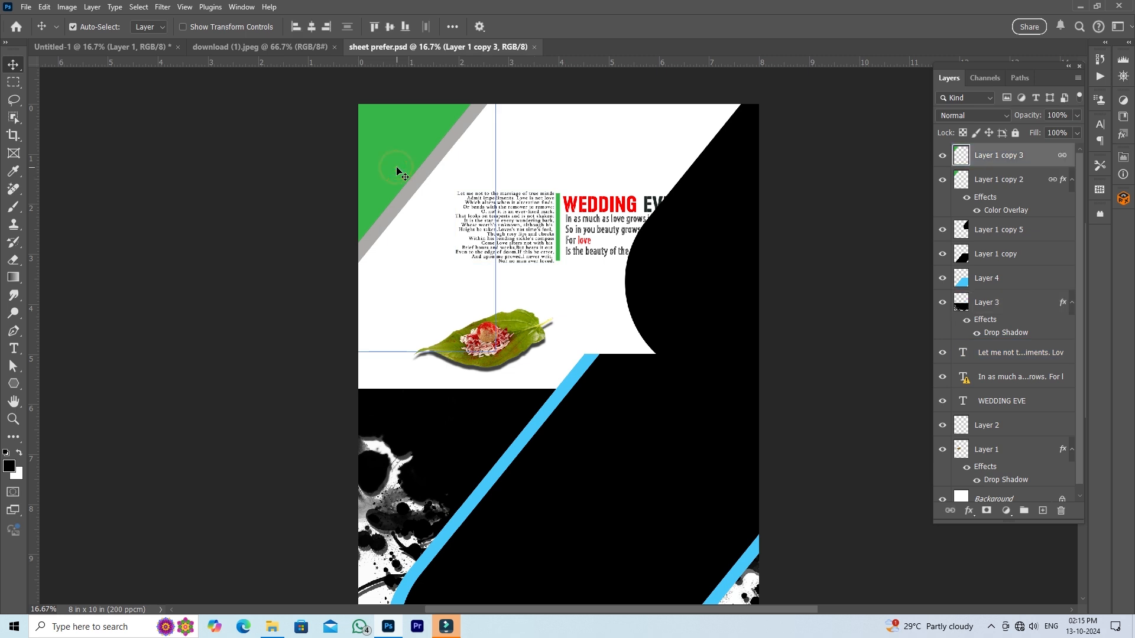
{"action": "left_click_drag", "start_coordinate": [392, 162], "coordinate": [311, 289]}
- Bring the ink splatter layer to the front of the layer stack, above the green and grey shapes
{"action": "left_click", "coordinate": [491, 278]}
{"action": "left_click", "coordinate": [491, 278]}
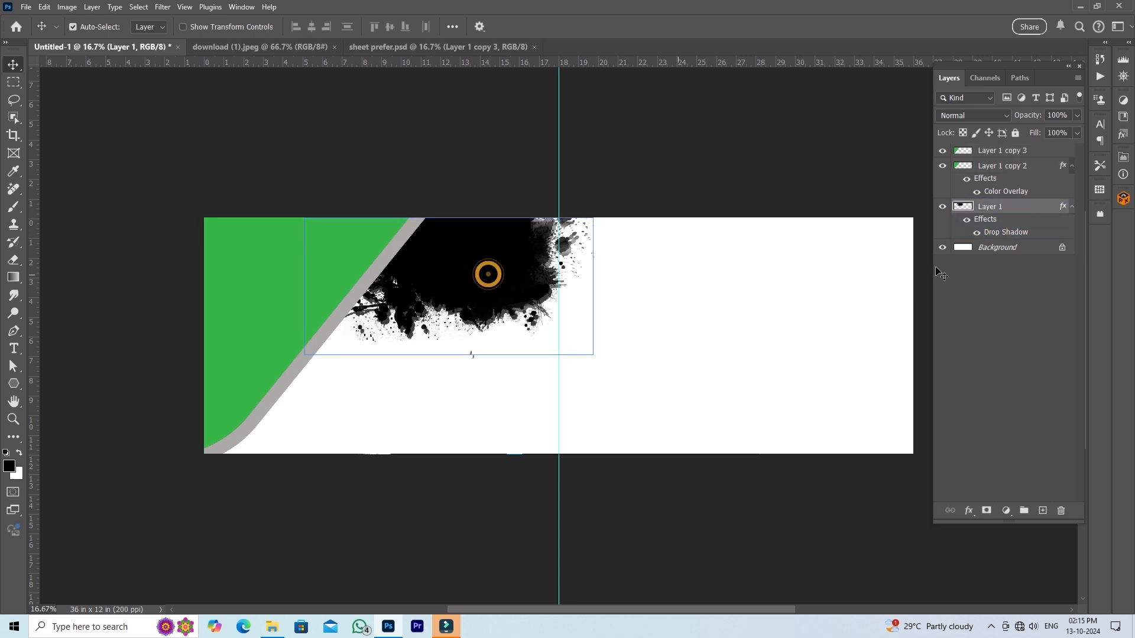
{"action": "left_click_drag", "start_coordinate": [1033, 209], "coordinate": [1029, 172]}
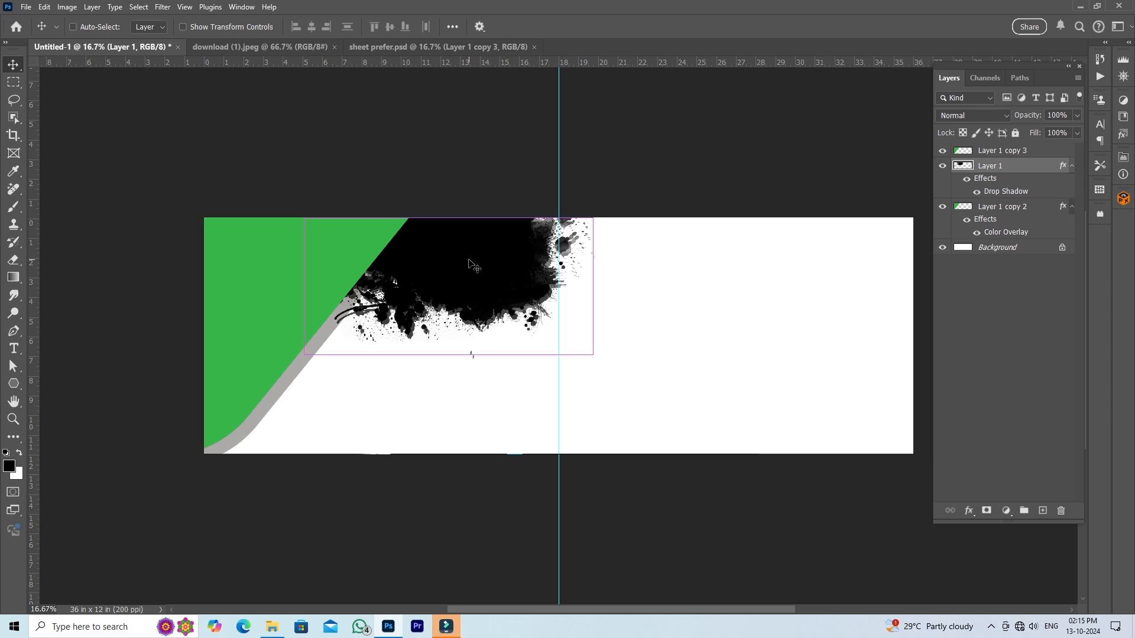
{"action": "key", "text": "ctrl+shift+bracketright"}
{"action": "left_click_drag", "start_coordinate": [430, 248], "coordinate": [428, 249]}
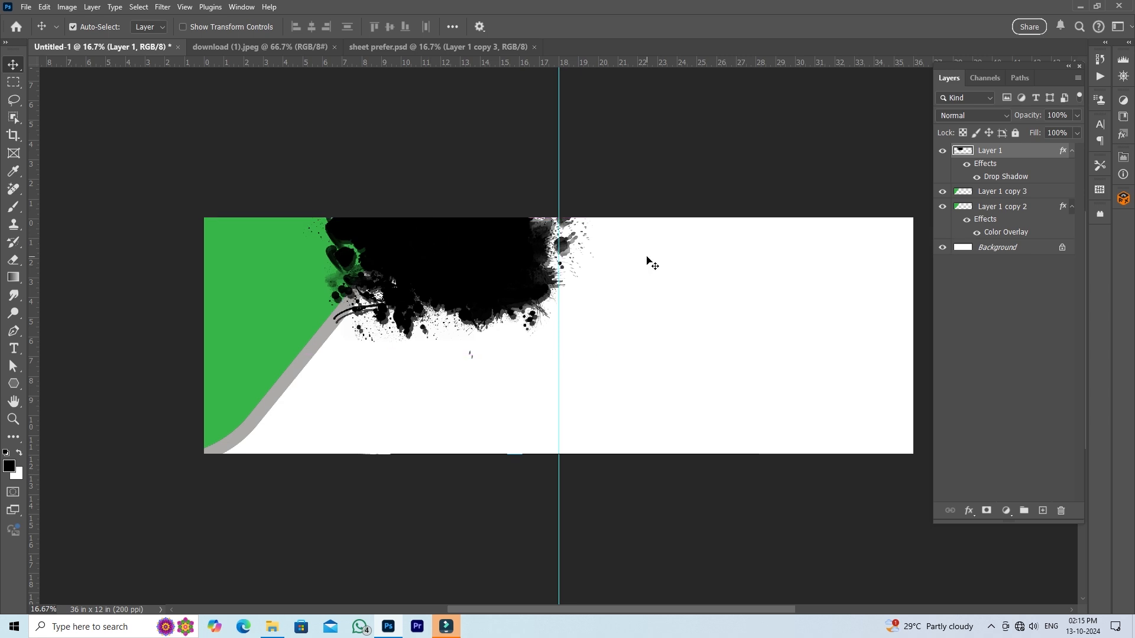
- Copy the leaf image from sheet prefer.psd and place it below the ink splatter, just left of the centre guide
{"action": "left_click", "coordinate": [430, 46]}
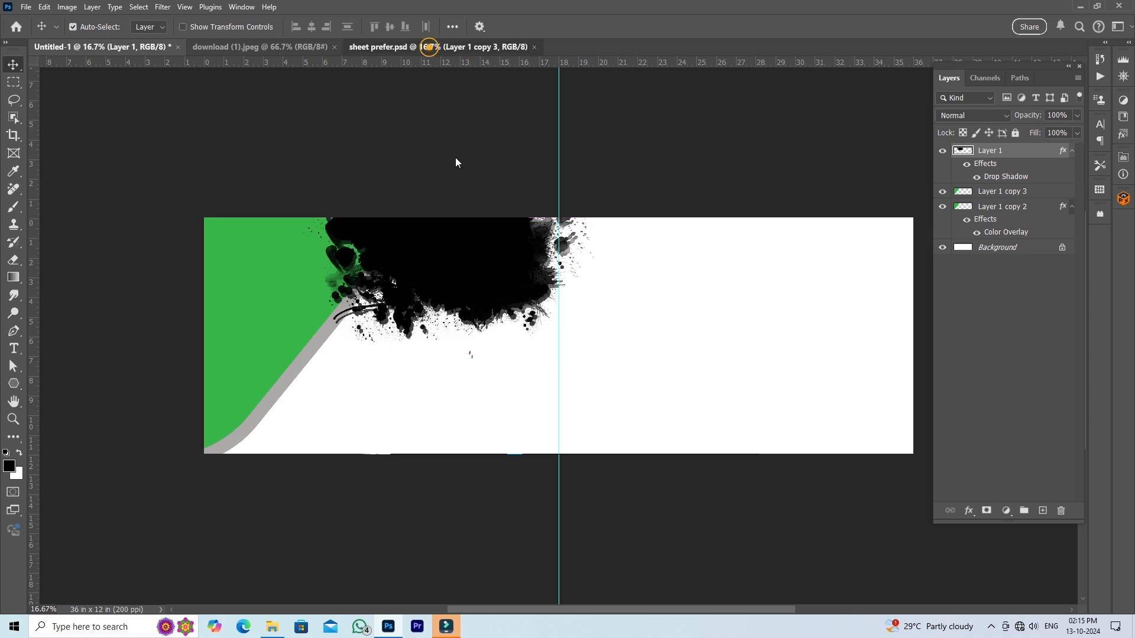
{"action": "left_click", "coordinate": [499, 334]}
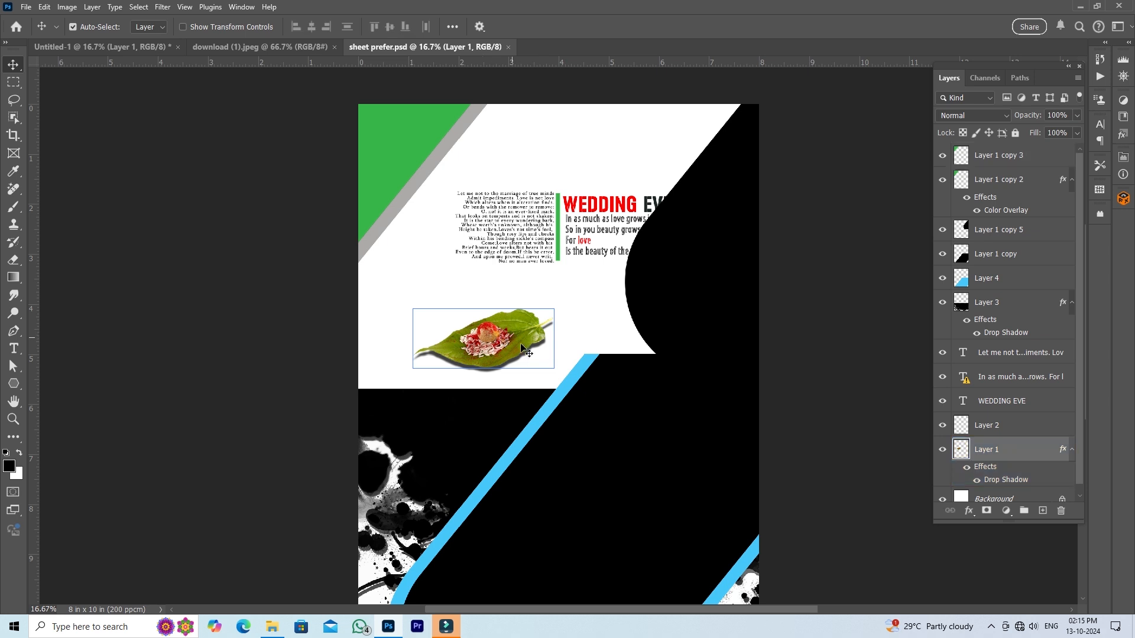
{"action": "left_click_drag", "start_coordinate": [514, 345], "coordinate": [141, 54]}
{"action": "left_click_drag", "start_coordinate": [399, 336], "coordinate": [474, 401]}
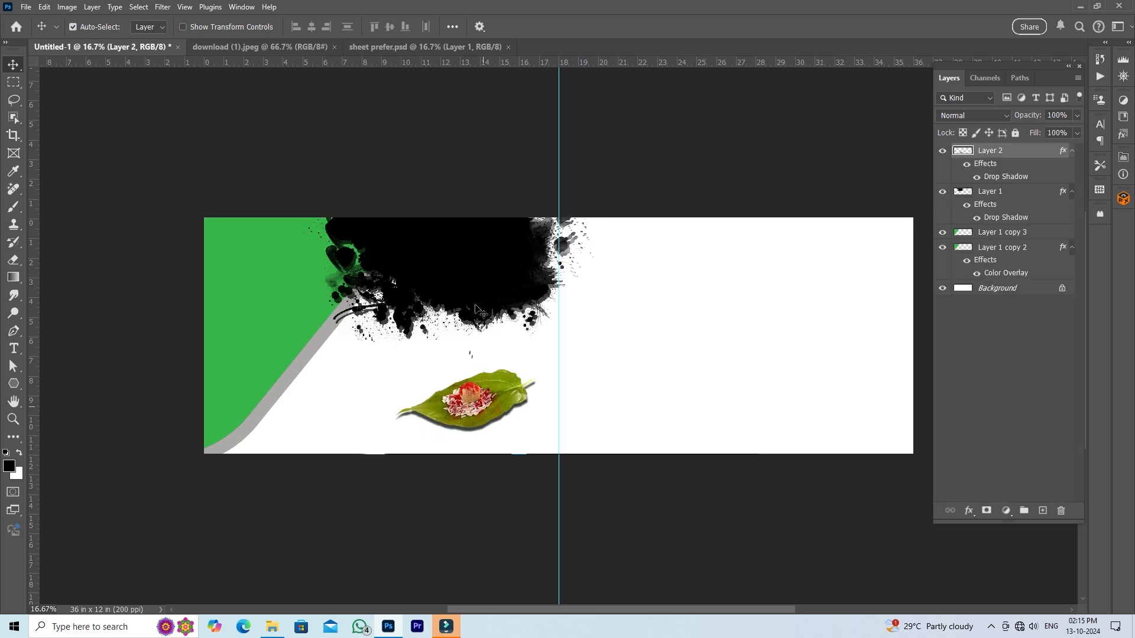
- Copy the linked WEDDING EVE text block from sheet prefer.psd and scale it to about 70% below the ink splatter
{"action": "left_click", "coordinate": [459, 47]}
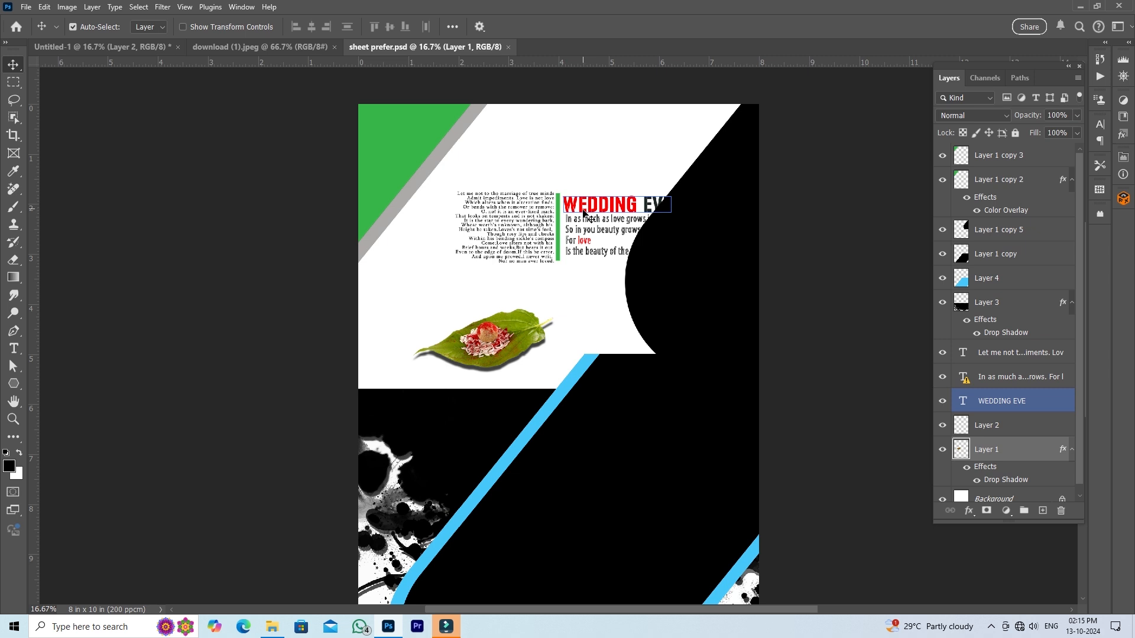
{"action": "left_click_drag", "start_coordinate": [584, 215], "coordinate": [415, 391]}
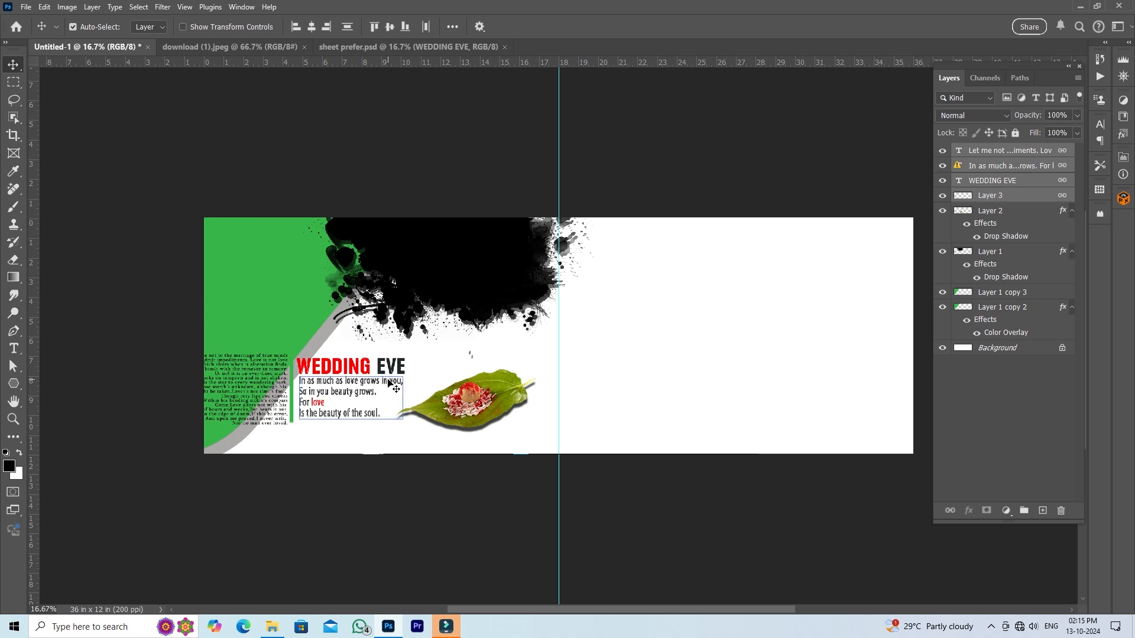
{"action": "key", "text": "ctrl+t"}
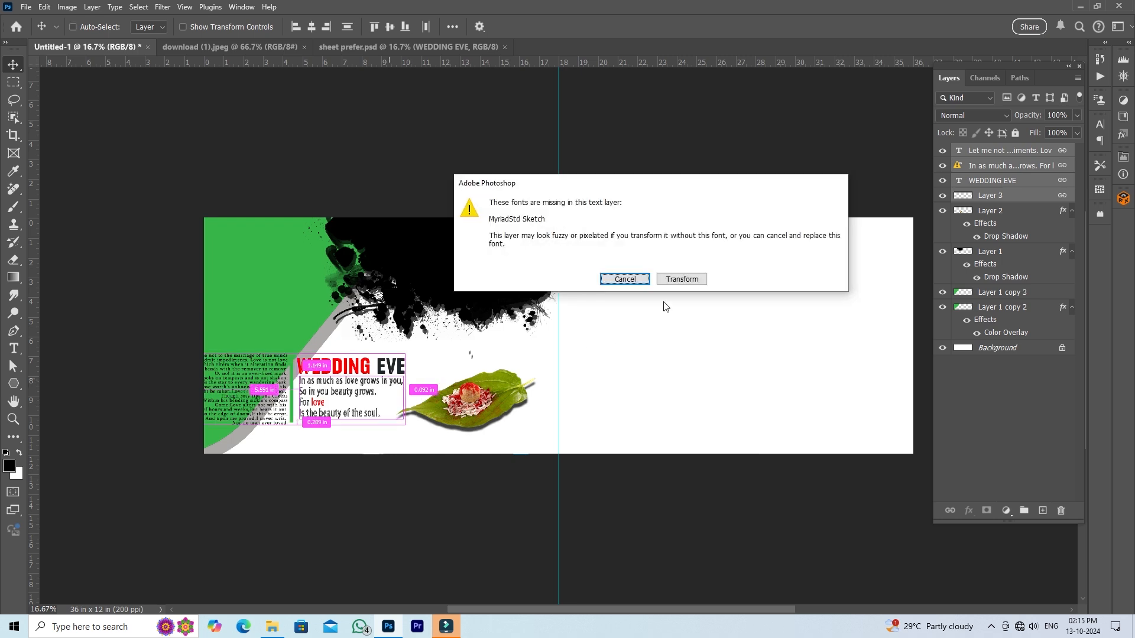
{"action": "left_click", "coordinate": [681, 279]}
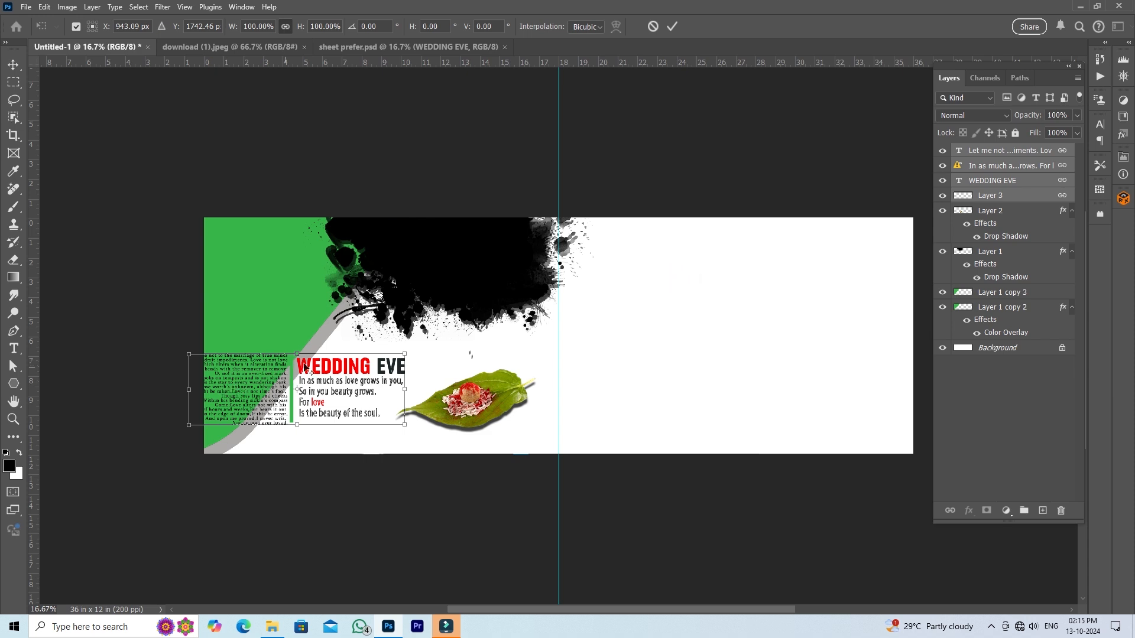
{"action": "left_click_drag", "start_coordinate": [299, 355], "coordinate": [429, 377]}
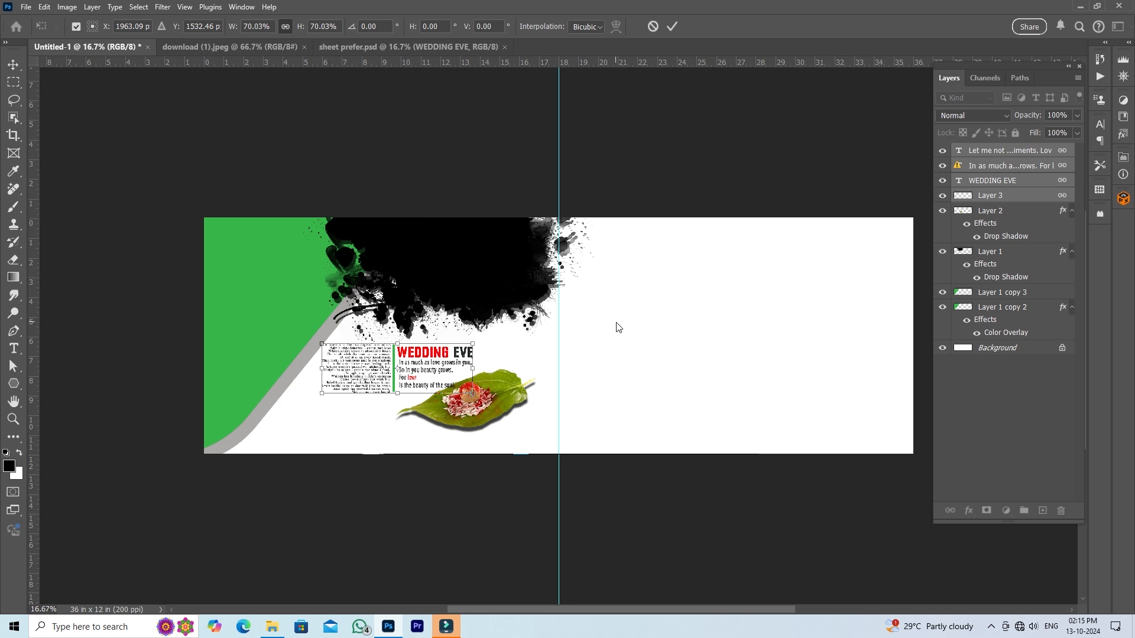
{"action": "left_click", "coordinate": [672, 26]}
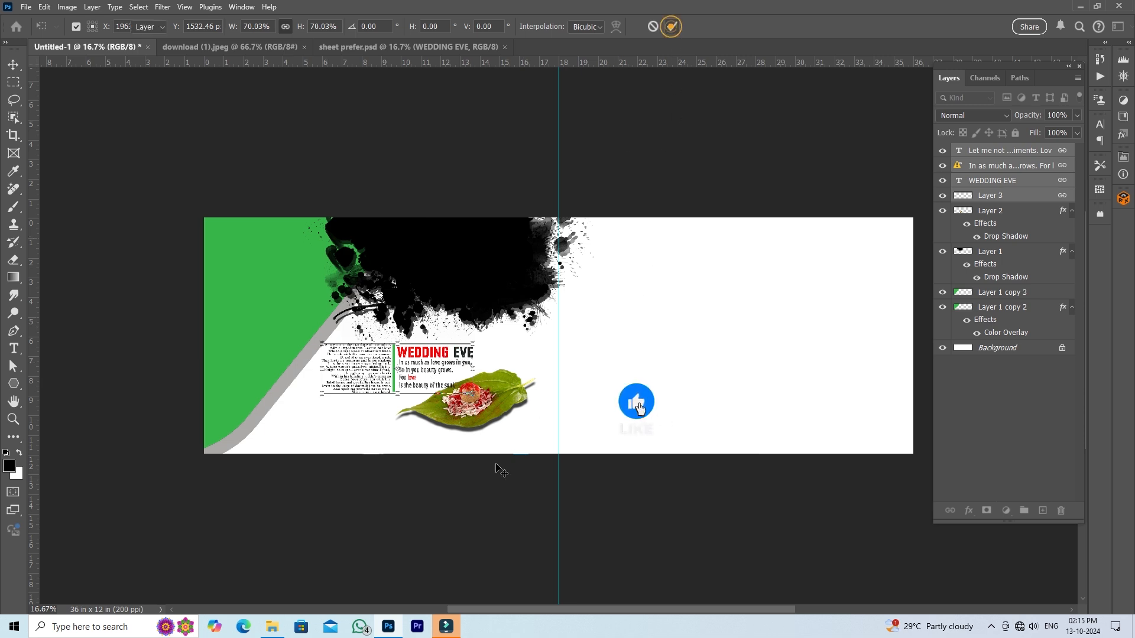
- Scale the leaf to about 50% and move the WEDDING EVE text block down beside it near the canvas's lower edge
{"action": "left_click", "coordinate": [488, 404], "text": "ctrl"}
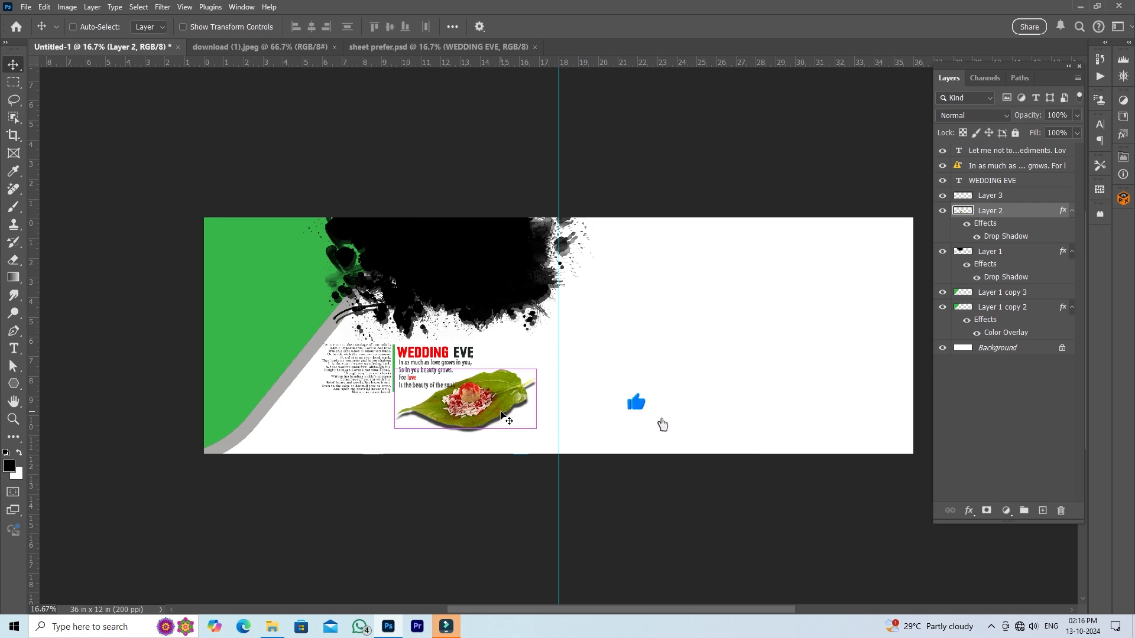
{"action": "key", "text": "ctrl+t"}
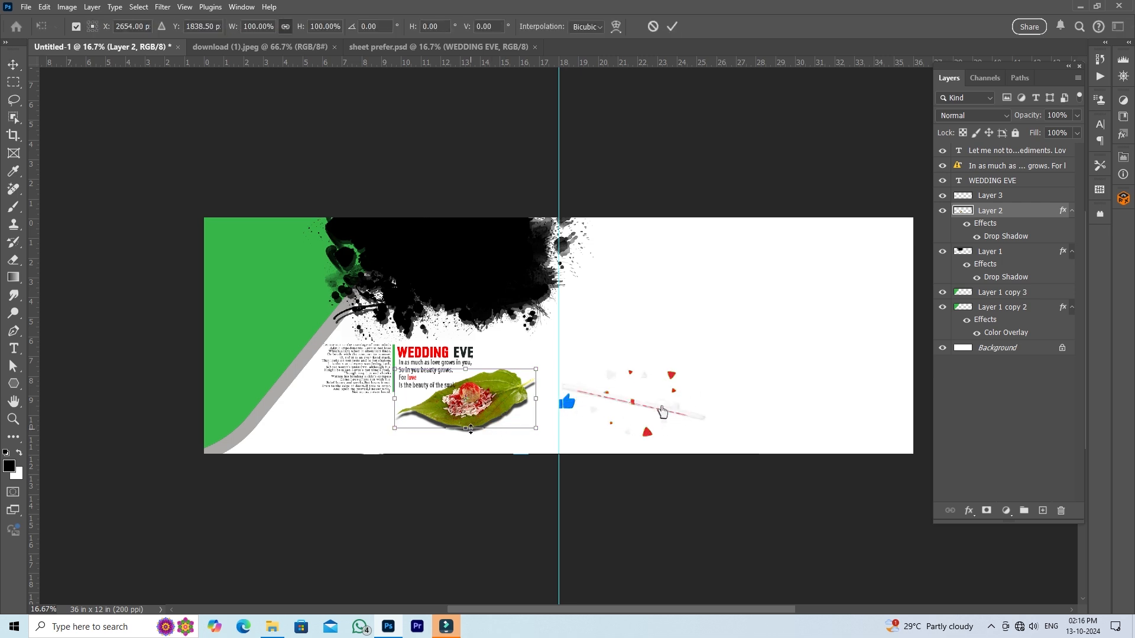
{"action": "left_click_drag", "start_coordinate": [471, 429], "coordinate": [513, 432]}
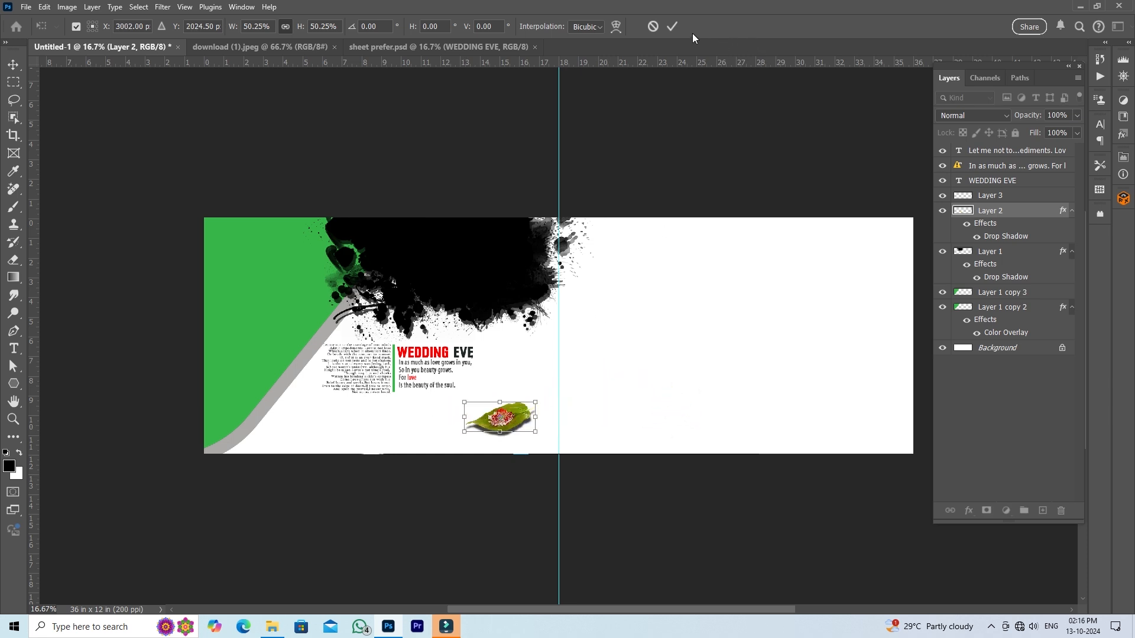
{"action": "left_click", "coordinate": [672, 27]}
{"action": "left_click", "coordinate": [430, 355]}
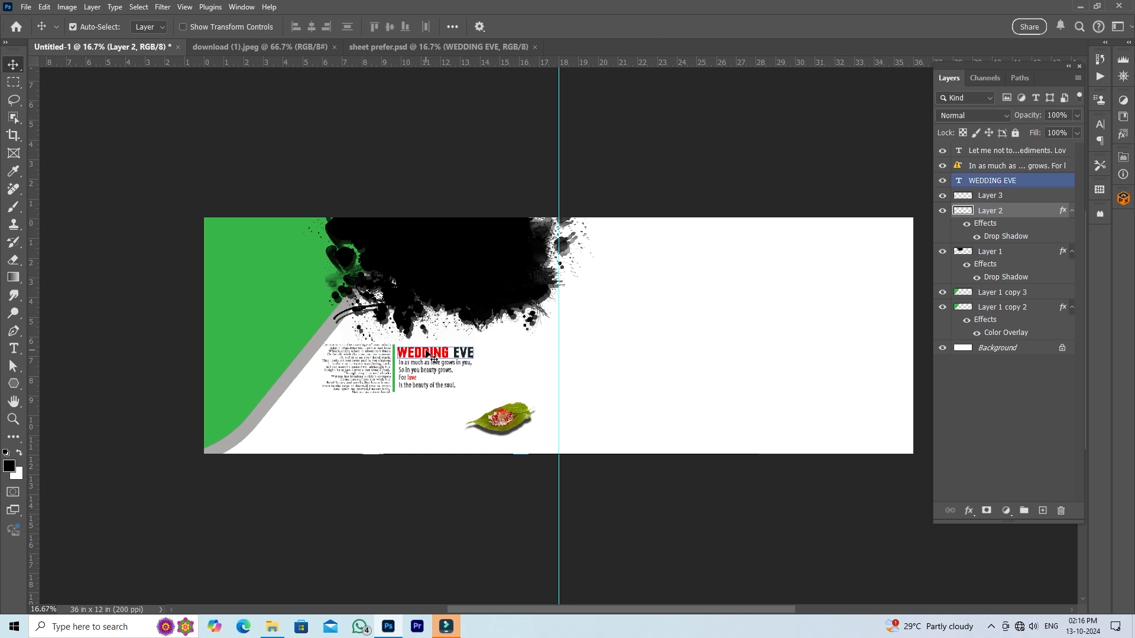
{"action": "left_click_drag", "start_coordinate": [430, 356], "coordinate": [436, 407]}
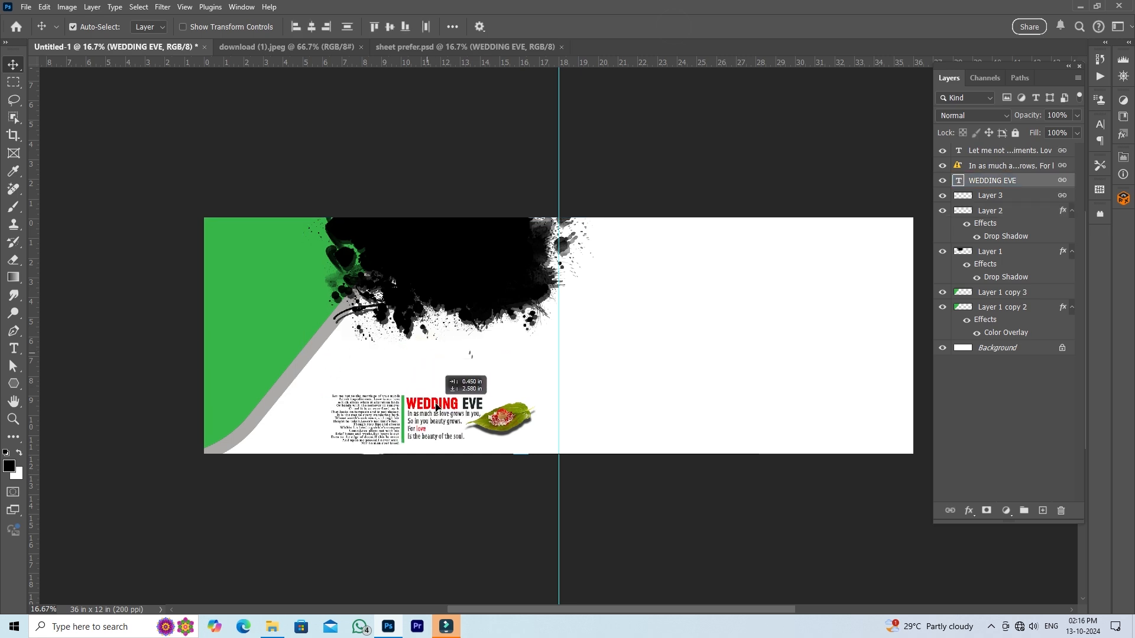
- Enlarge the ink splatter about its centre to about 114%
{"action": "left_click", "coordinate": [469, 275]}
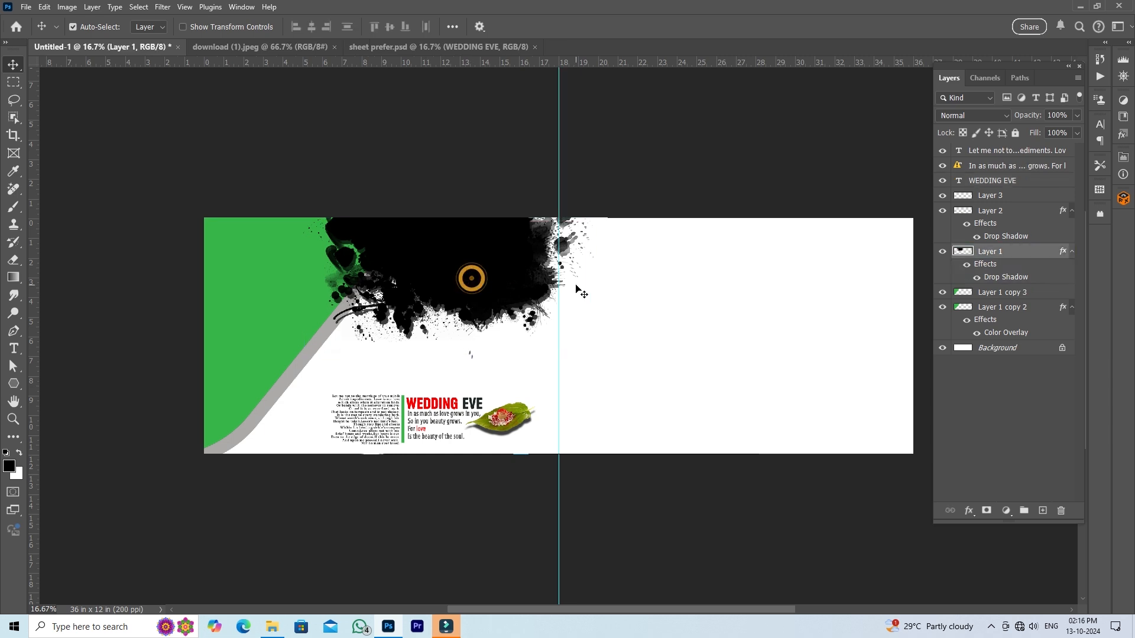
{"action": "key", "text": "ctrl+t"}
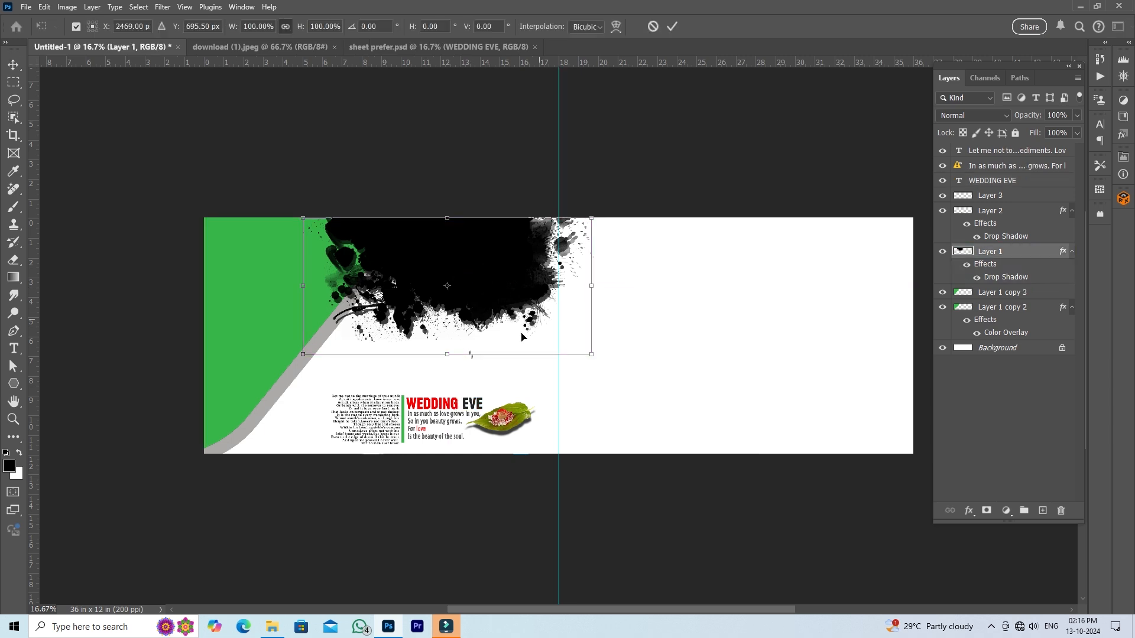
{"action": "left_click_drag", "start_coordinate": [448, 357], "coordinate": [447, 367]}
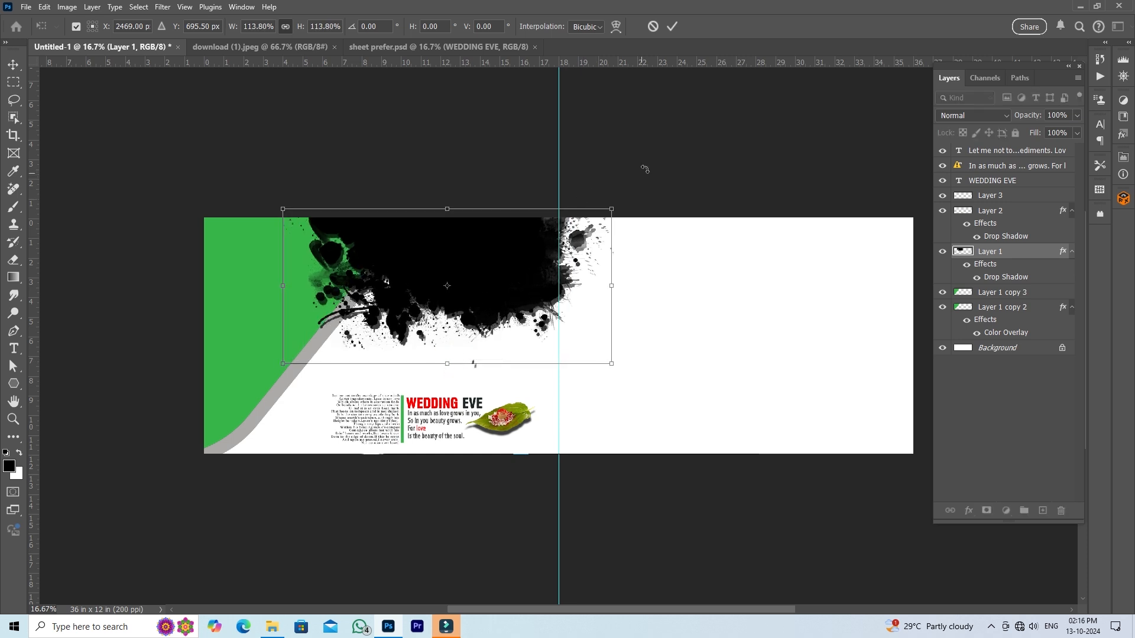
{"action": "left_click", "coordinate": [674, 27]}
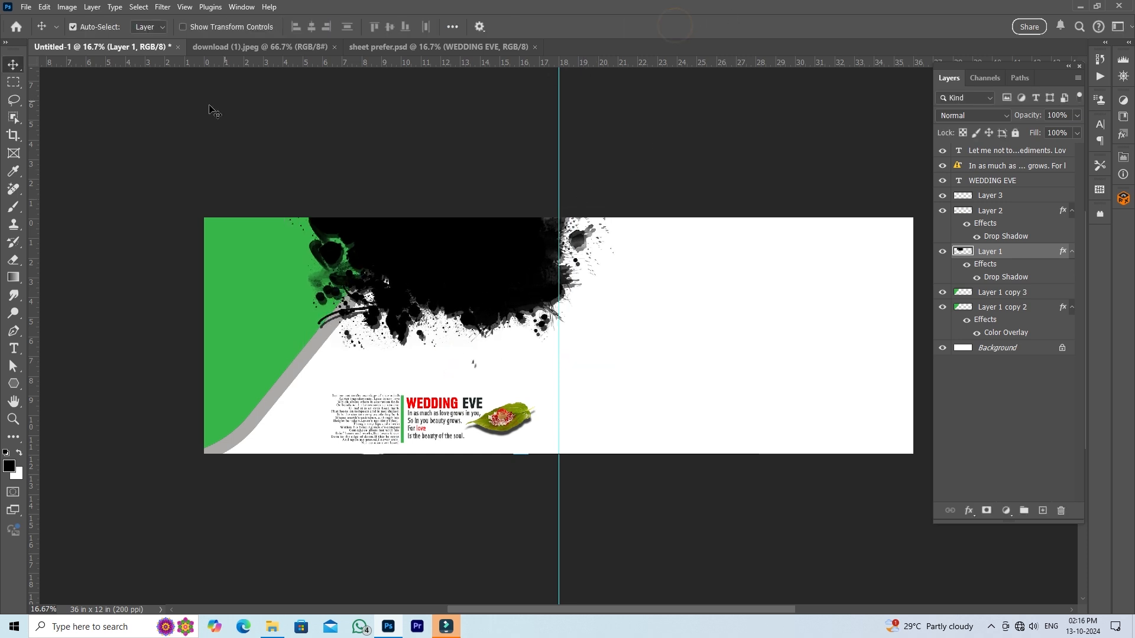
- Copy the linked black shape and its blue border from sheet prefer.psd to the right end of the 36 x 12 in canvas
{"action": "left_click", "coordinate": [384, 47]}
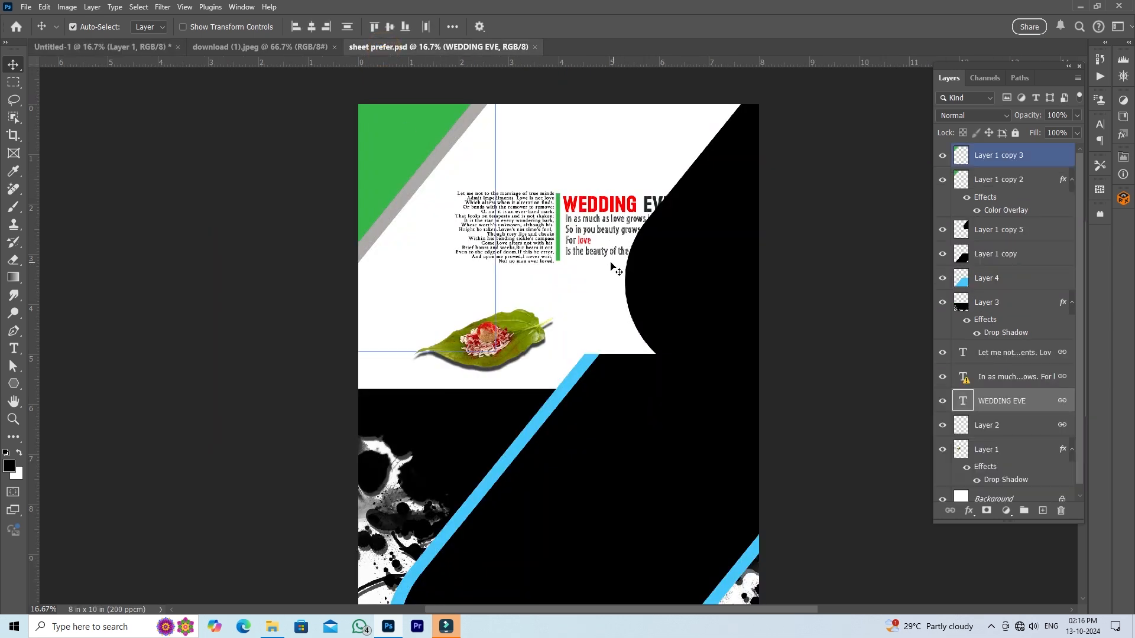
{"action": "left_click", "coordinate": [609, 423]}
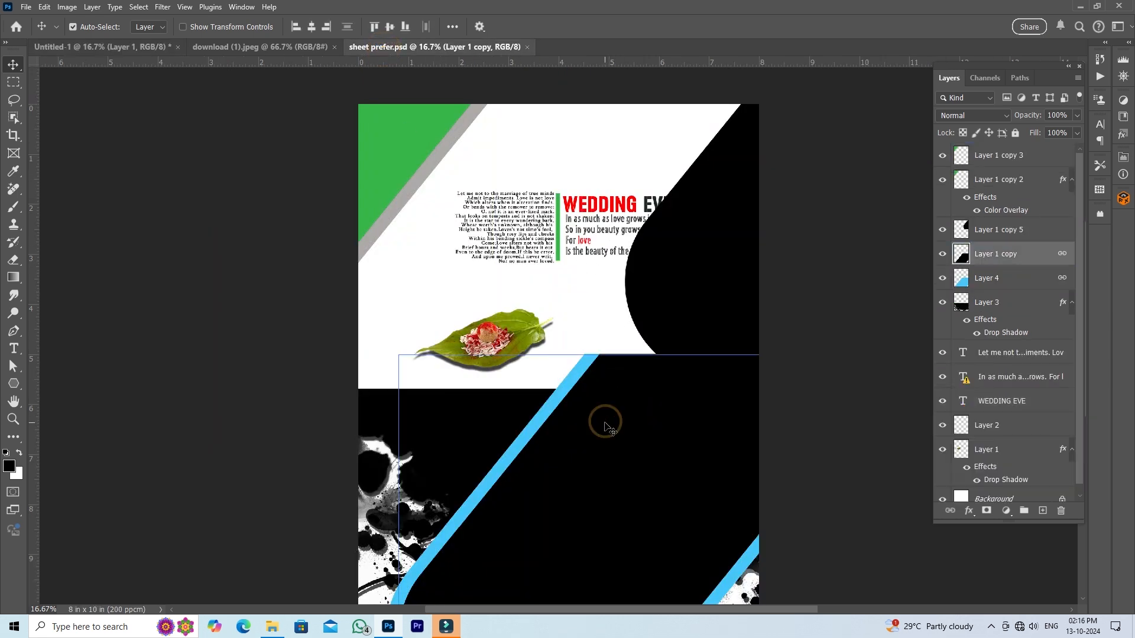
{"action": "left_click_drag", "start_coordinate": [622, 453], "coordinate": [131, 60]}
{"action": "left_click_drag", "start_coordinate": [807, 332], "coordinate": [832, 320]}
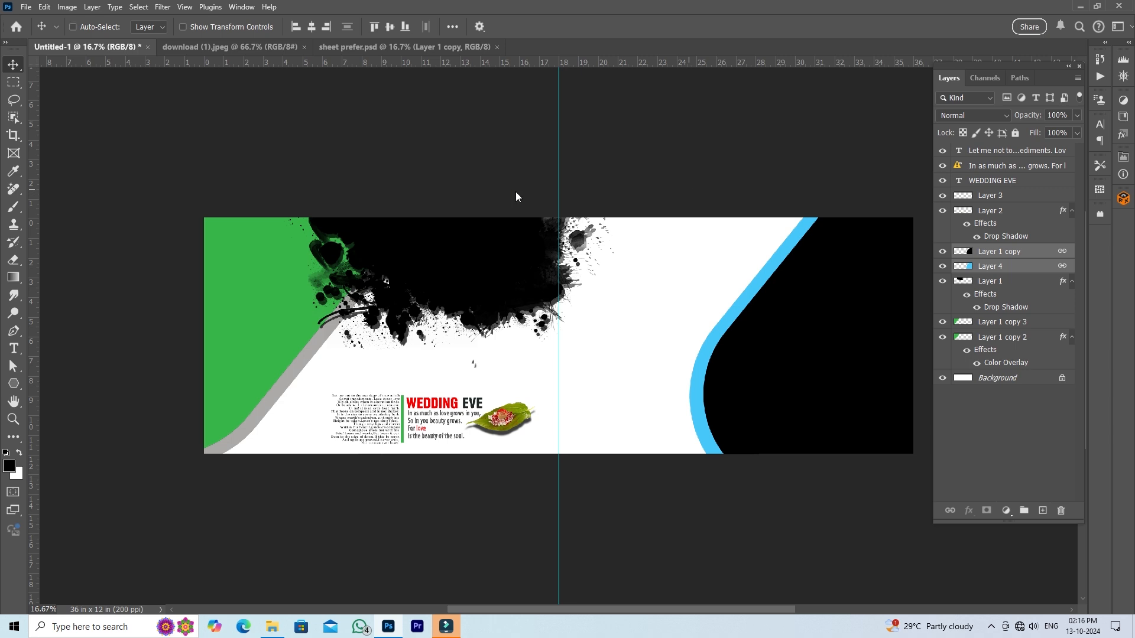
- Save the design as wrapper.psd in the photoshop training-video folder, keeping Maximize Compatibility on
{"action": "key", "text": "ctrl+s"}
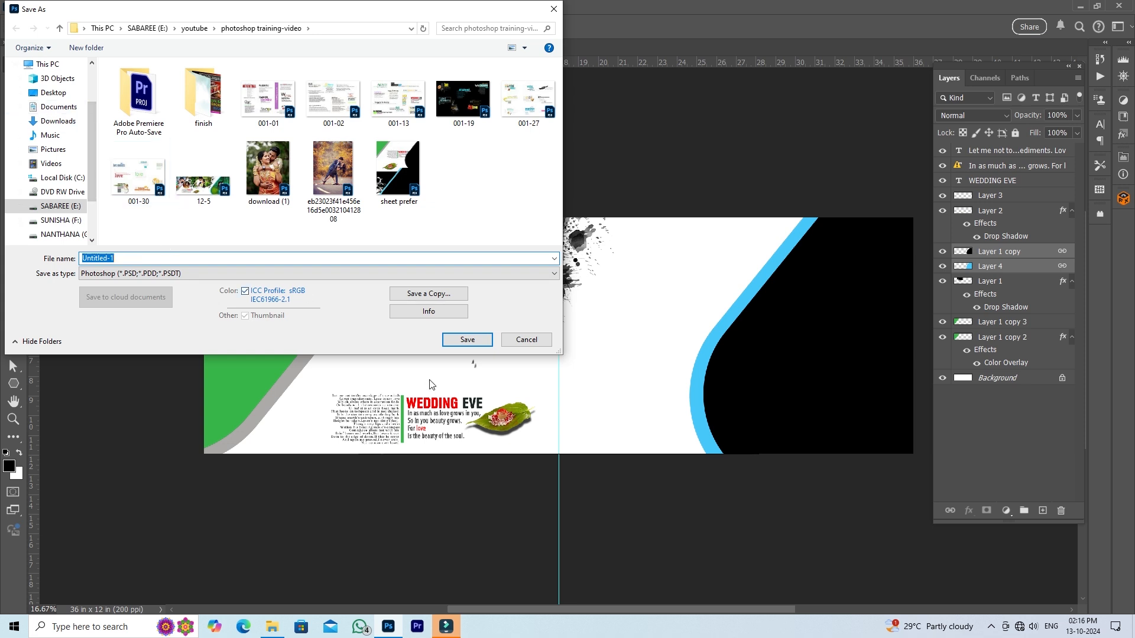
{"action": "type", "text": "wrapper"}
{"action": "left_click", "coordinate": [470, 340]}
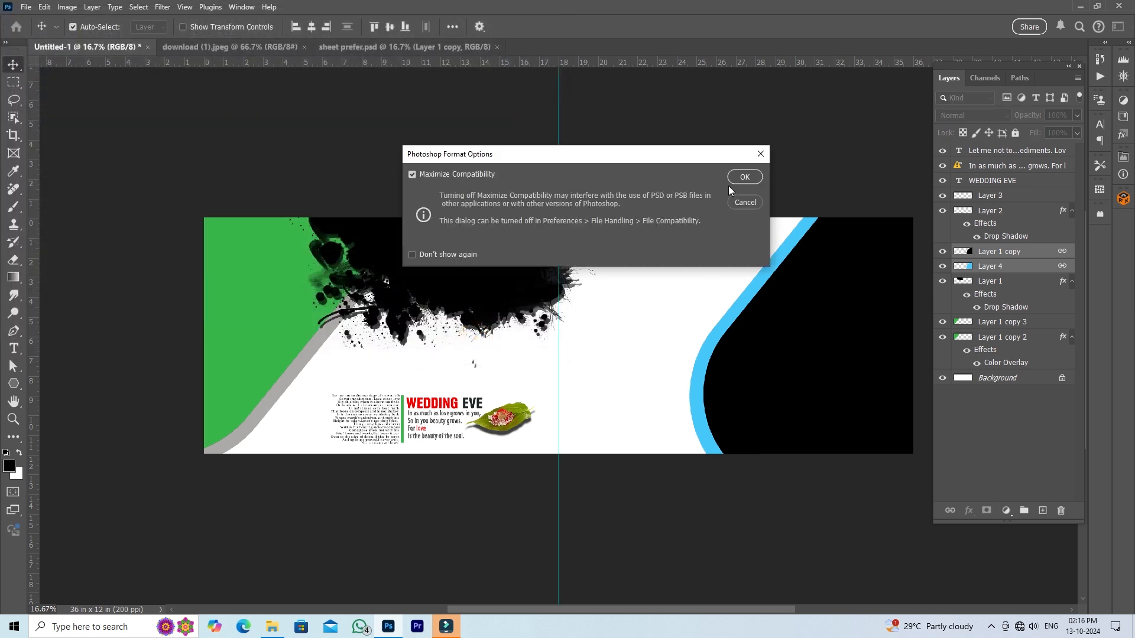
{"action": "left_click", "coordinate": [744, 177]}
- Close the download (1).jpeg document
{"action": "left_click", "coordinate": [375, 177]}
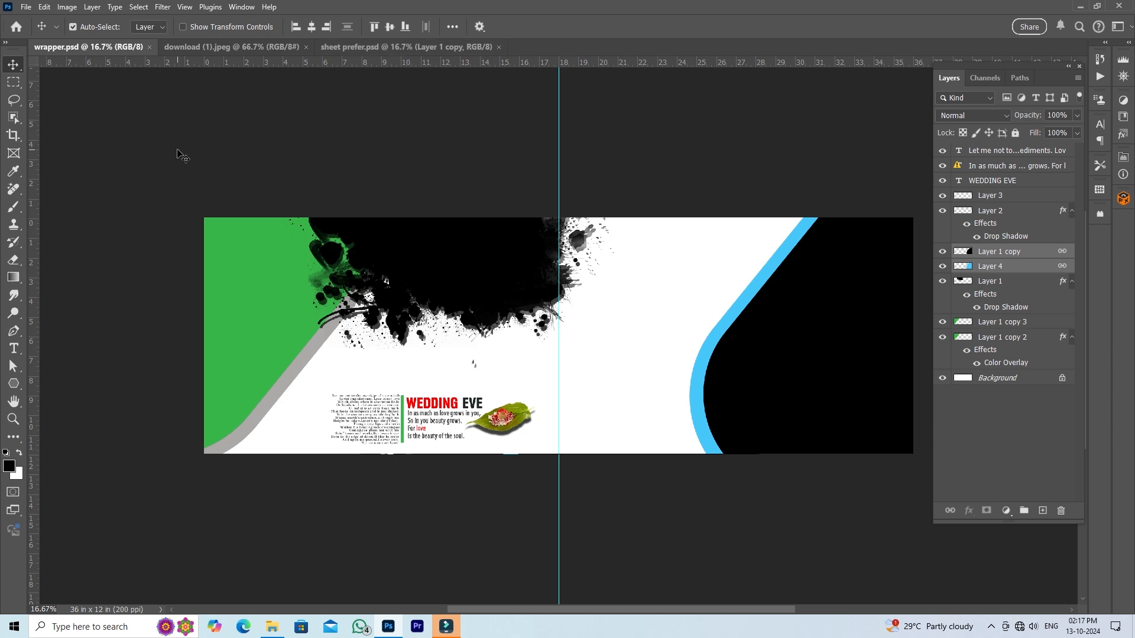
{"action": "left_click", "coordinate": [491, 241]}
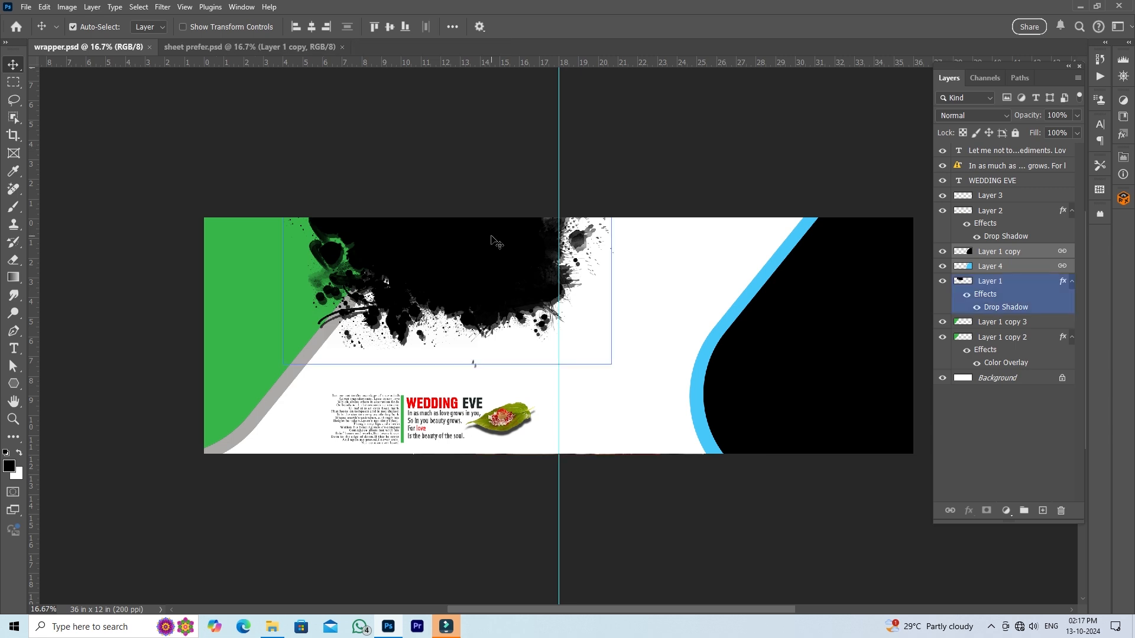
- Open the couple photo d372a0a9614227f95ce168216dd77802.jpg from the photoshop training-video folder as a separate Photoshop document
{"action": "key", "text": "alt+Tab"}
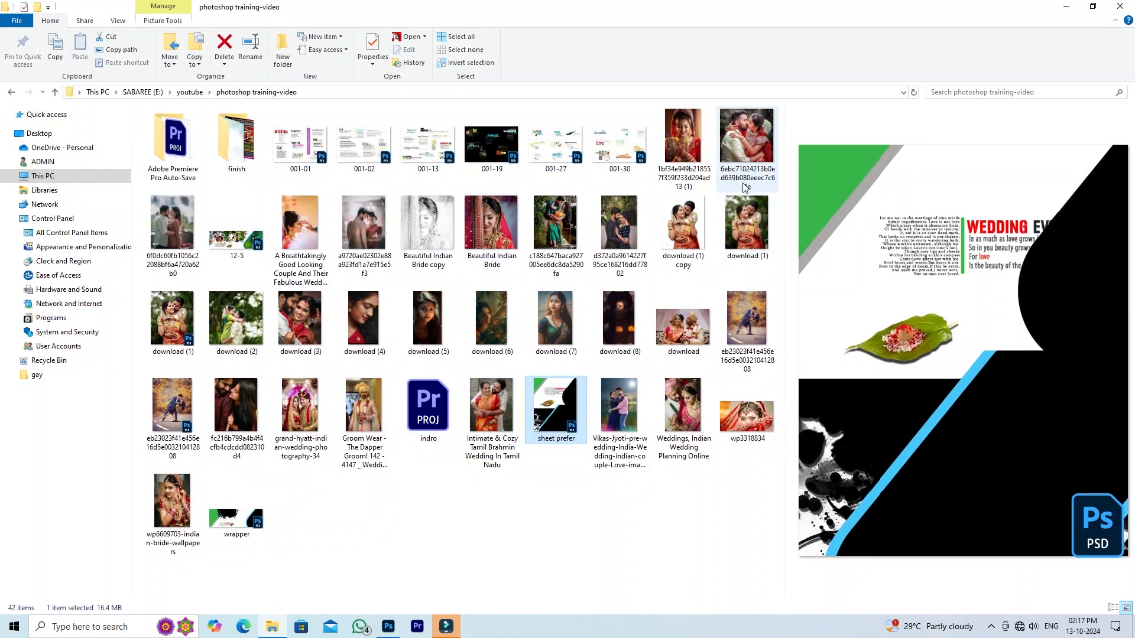
{"action": "left_click", "coordinate": [622, 237]}
{"action": "left_click_drag", "start_coordinate": [620, 232], "coordinate": [726, 42]}
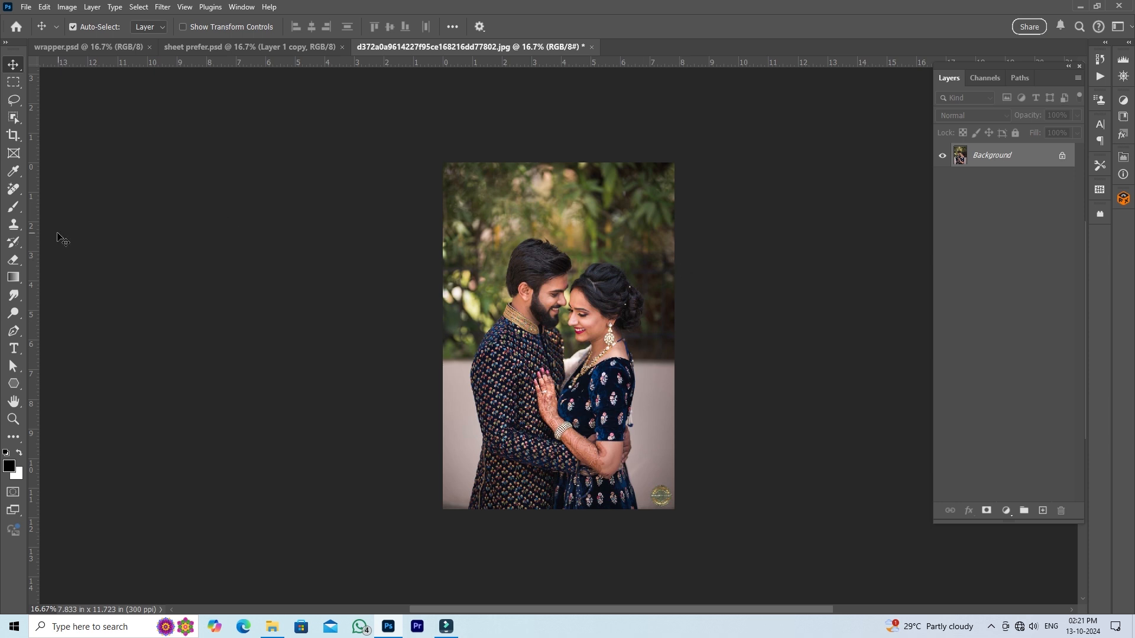
- Extend the photo's canvas equally on both sides to about 14.19 in wide with the Crop tool, clearing any preset crop dimensions
{"action": "left_click", "coordinate": [14, 135]}
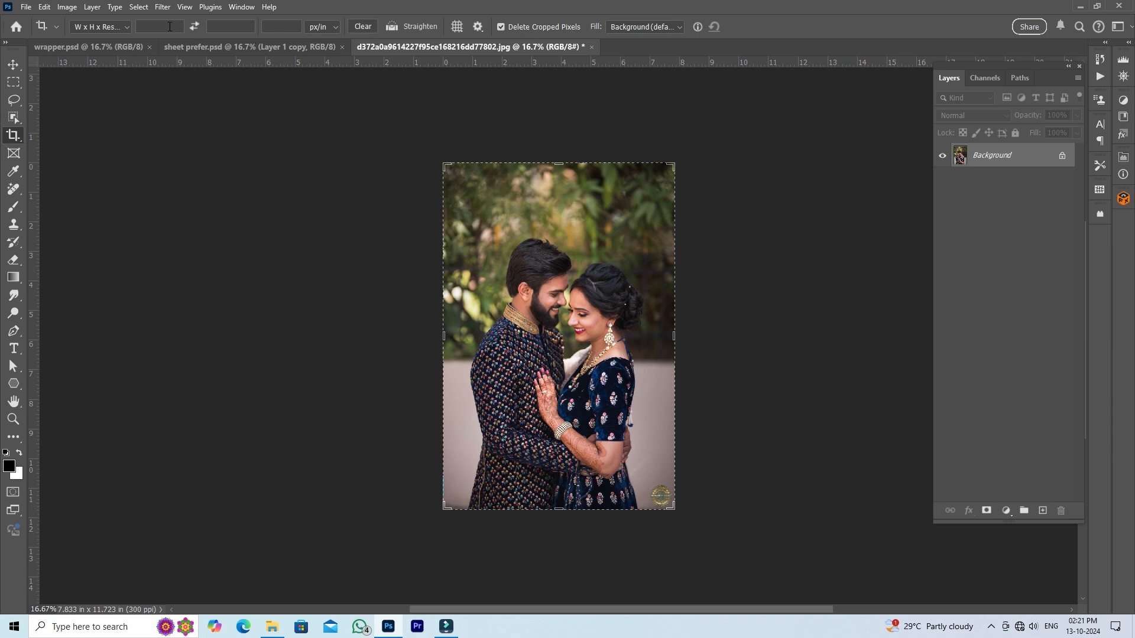
{"action": "left_click", "coordinate": [364, 26]}
{"action": "left_click_drag", "start_coordinate": [674, 336], "coordinate": [768, 342]}
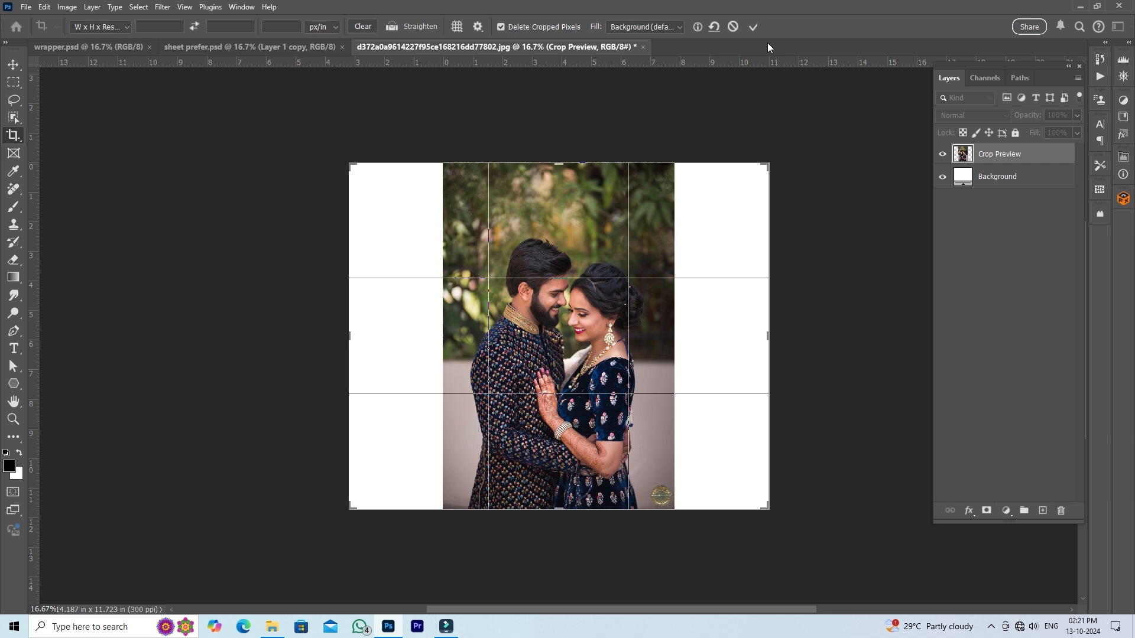
{"action": "left_click", "coordinate": [754, 29]}
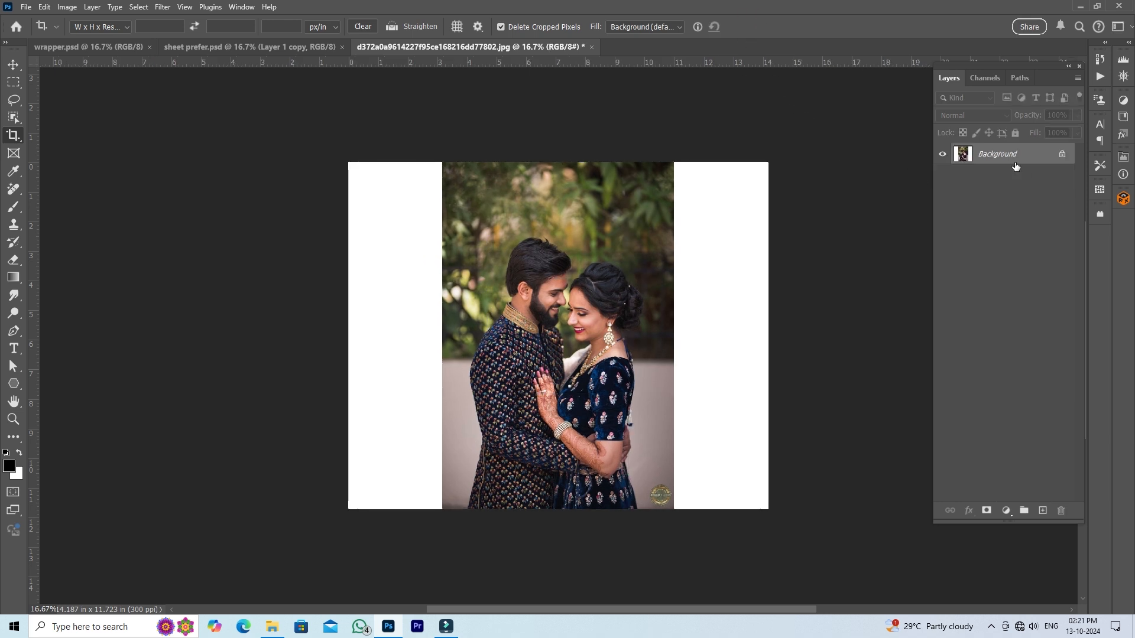
- Unlock the photo's background layer and select the white strips on both sides with the Magic Wand
{"action": "left_click", "coordinate": [1064, 156]}
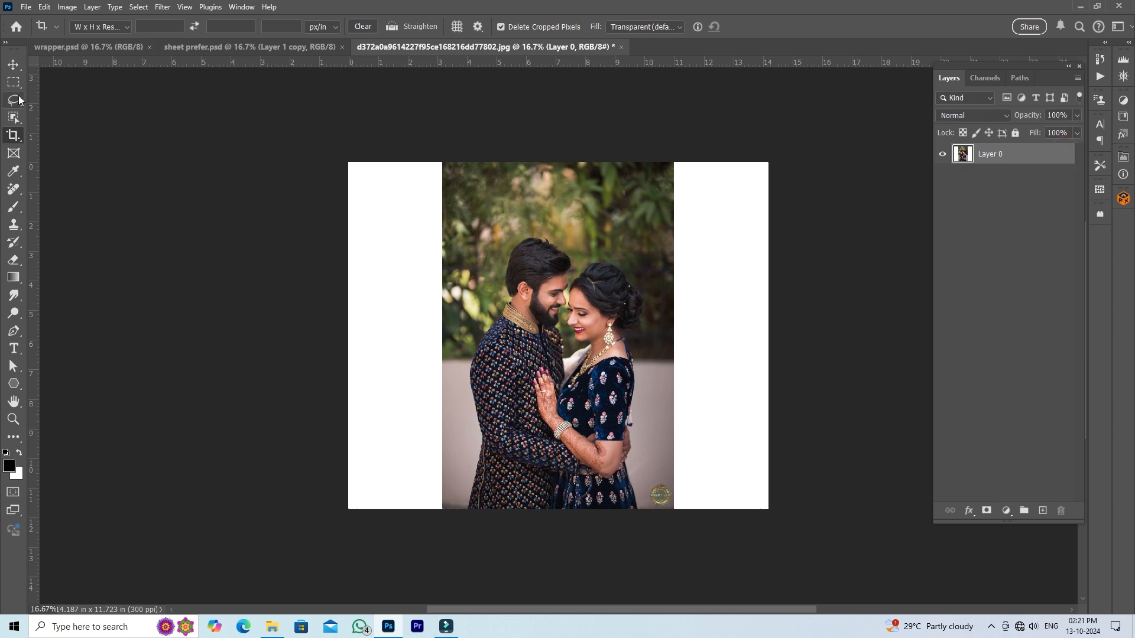
{"action": "left_click", "coordinate": [14, 118]}
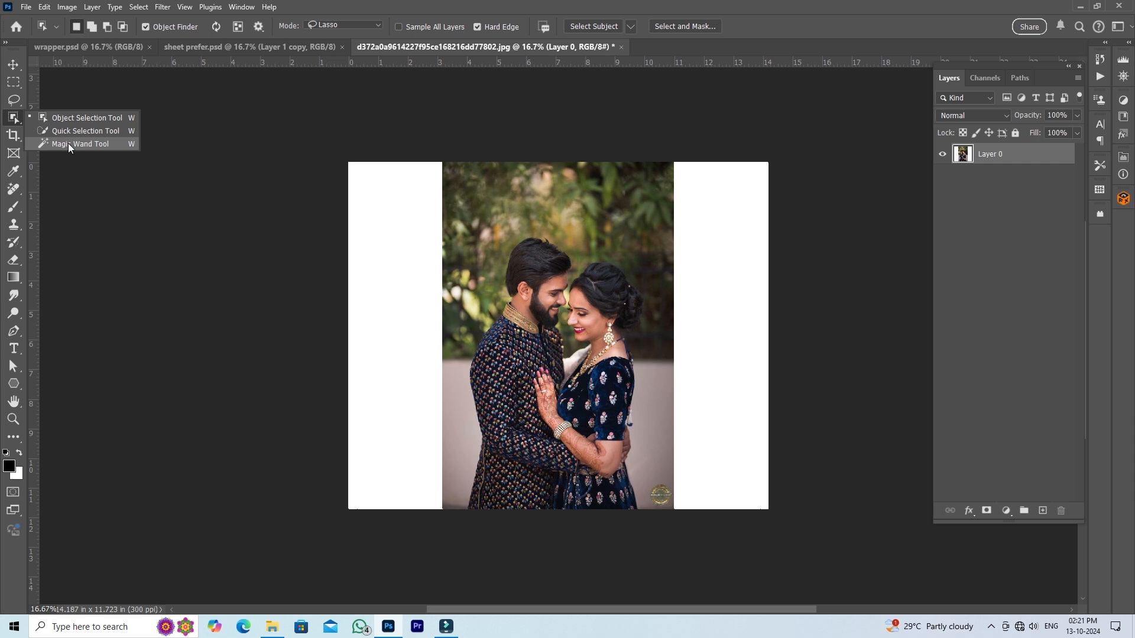
{"action": "left_click", "coordinate": [86, 144]}
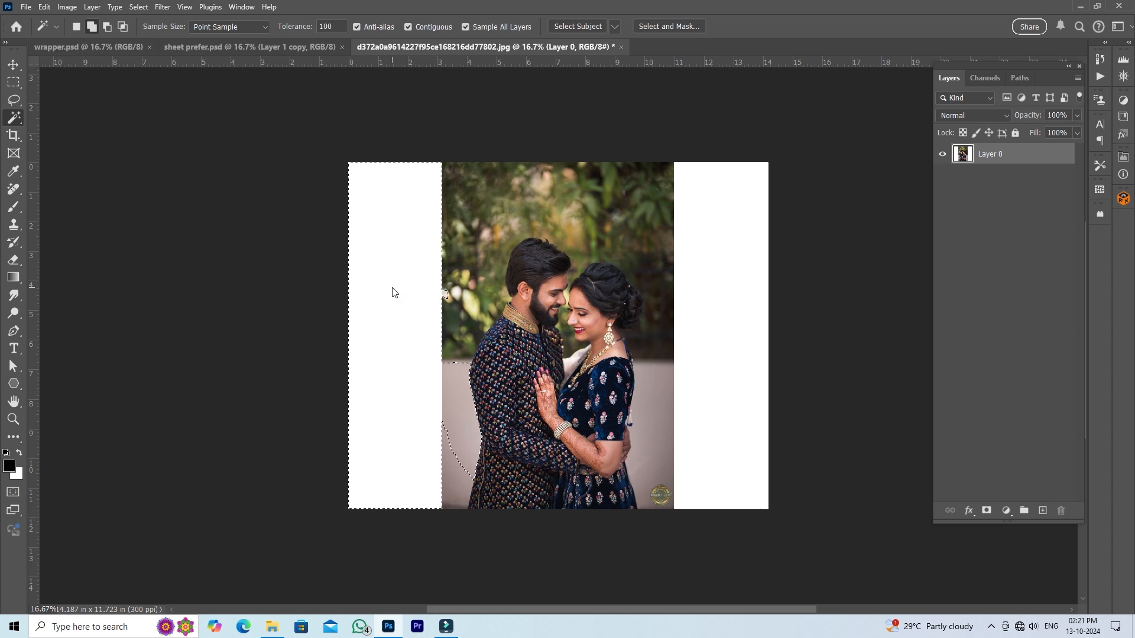
{"action": "left_click", "coordinate": [722, 306], "text": "shift"}
- Expand the selection of the white side strips by 20 pixels
{"action": "left_click", "coordinate": [140, 9]}
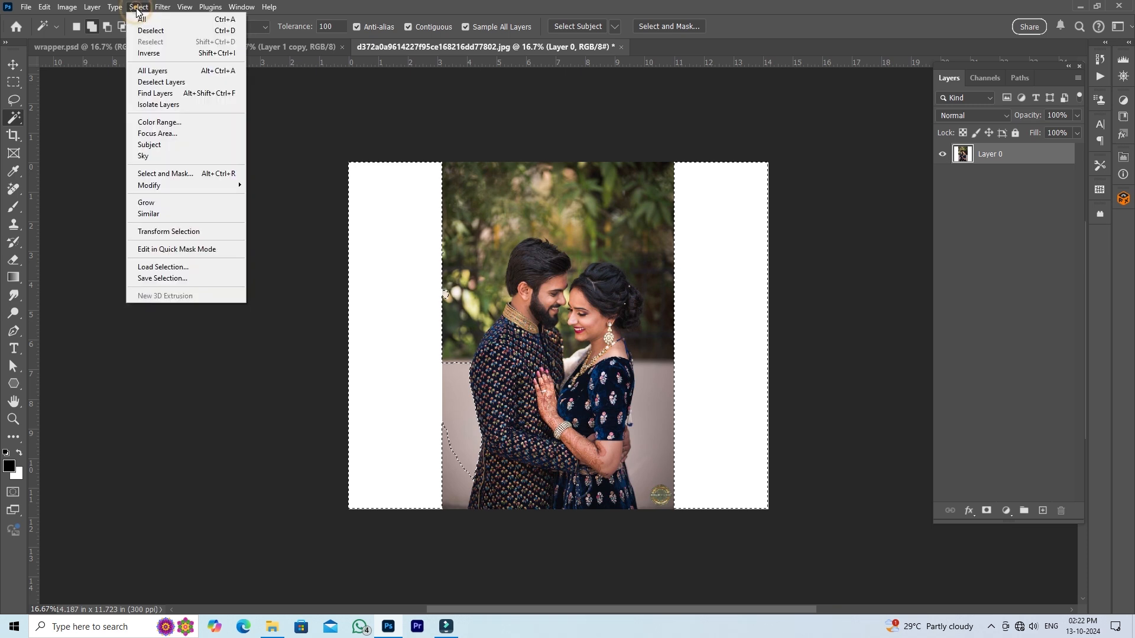
{"action": "mouse_move", "coordinate": [176, 185]}
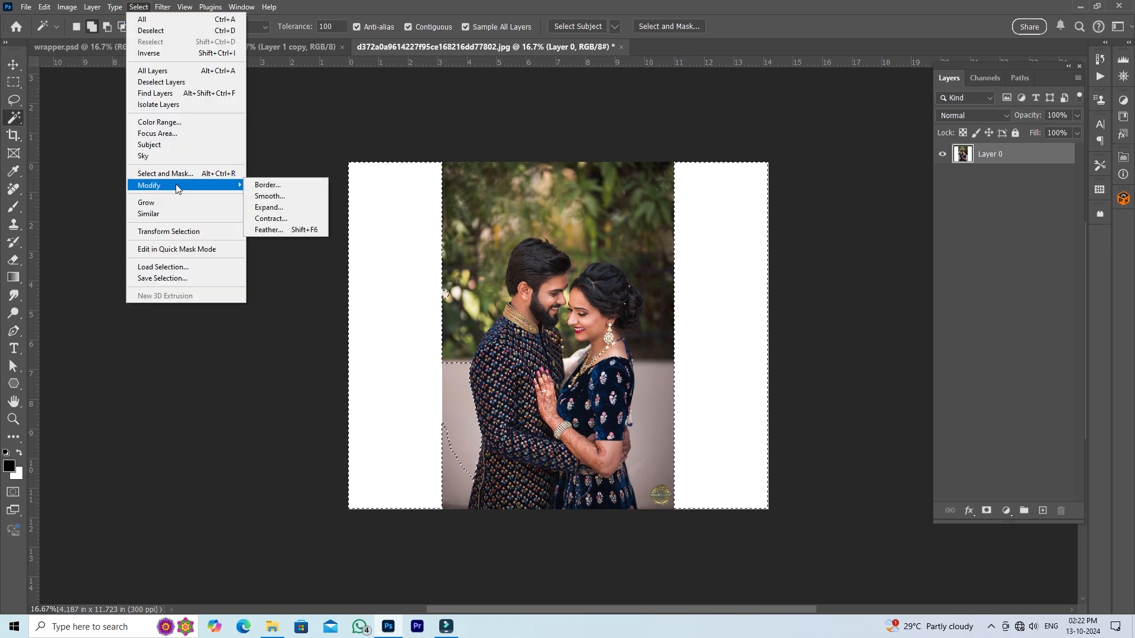
{"action": "left_click", "coordinate": [269, 208]}
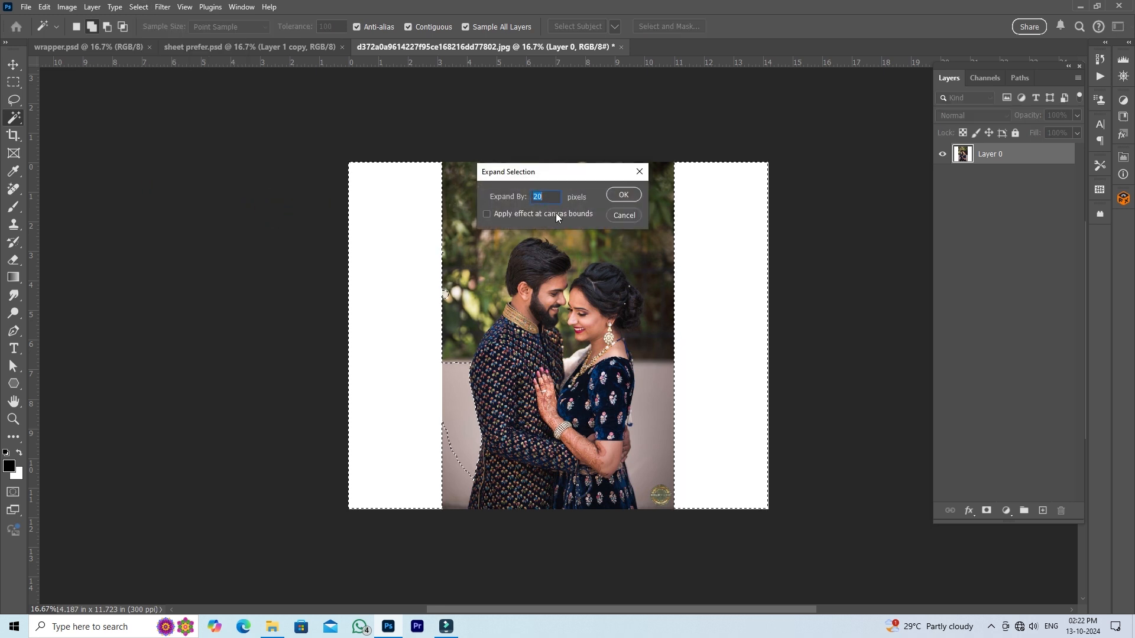
{"action": "left_click", "coordinate": [623, 196]}
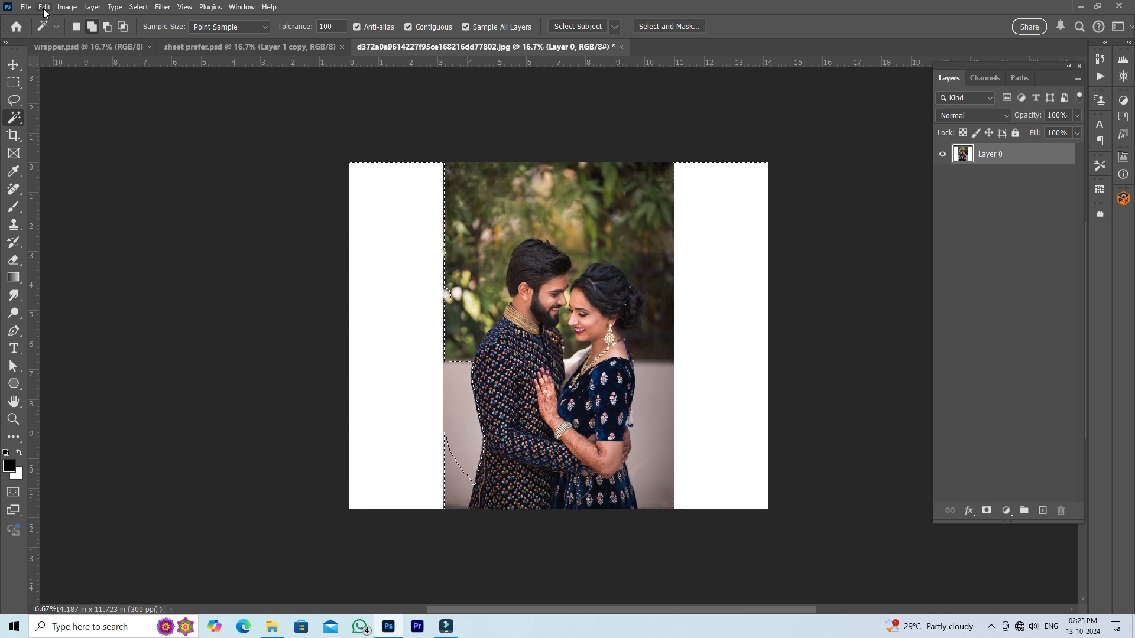
- Fill the selected side strips with Content-Aware Fill output to the current layer, and clear the selection
{"action": "left_click", "coordinate": [45, 7]}
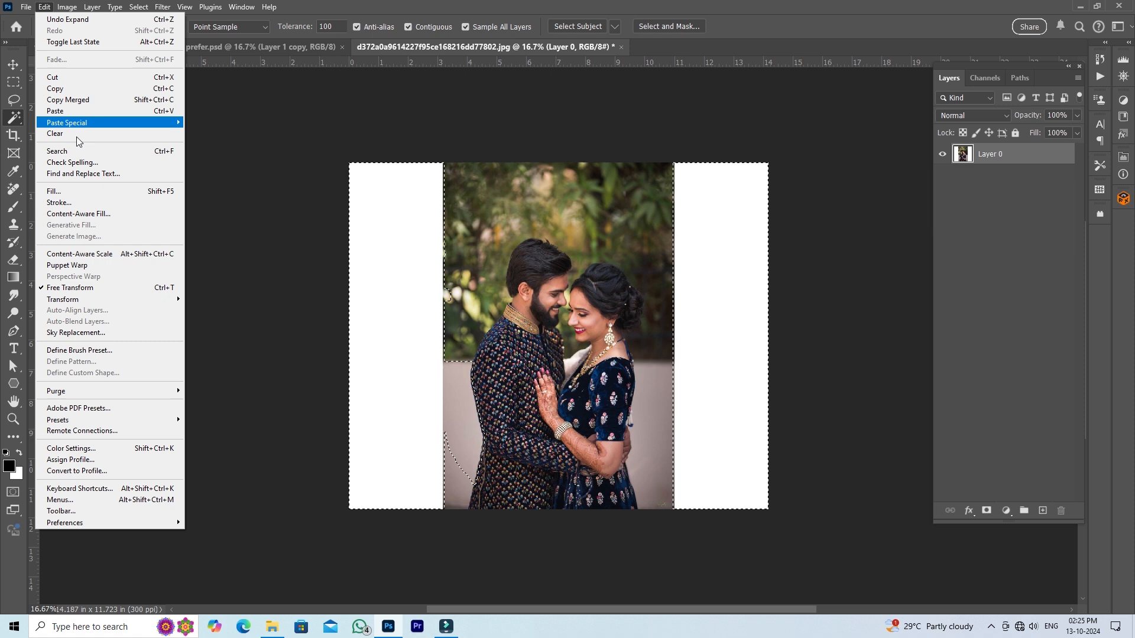
{"action": "left_click", "coordinate": [91, 215]}
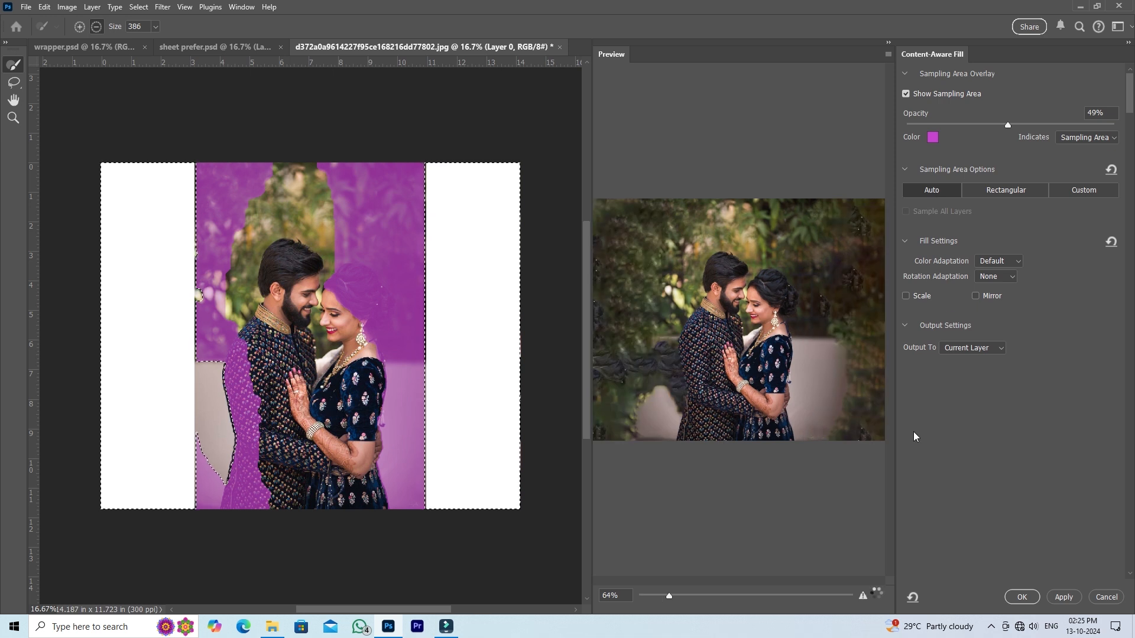
{"action": "left_click", "coordinate": [1020, 597]}
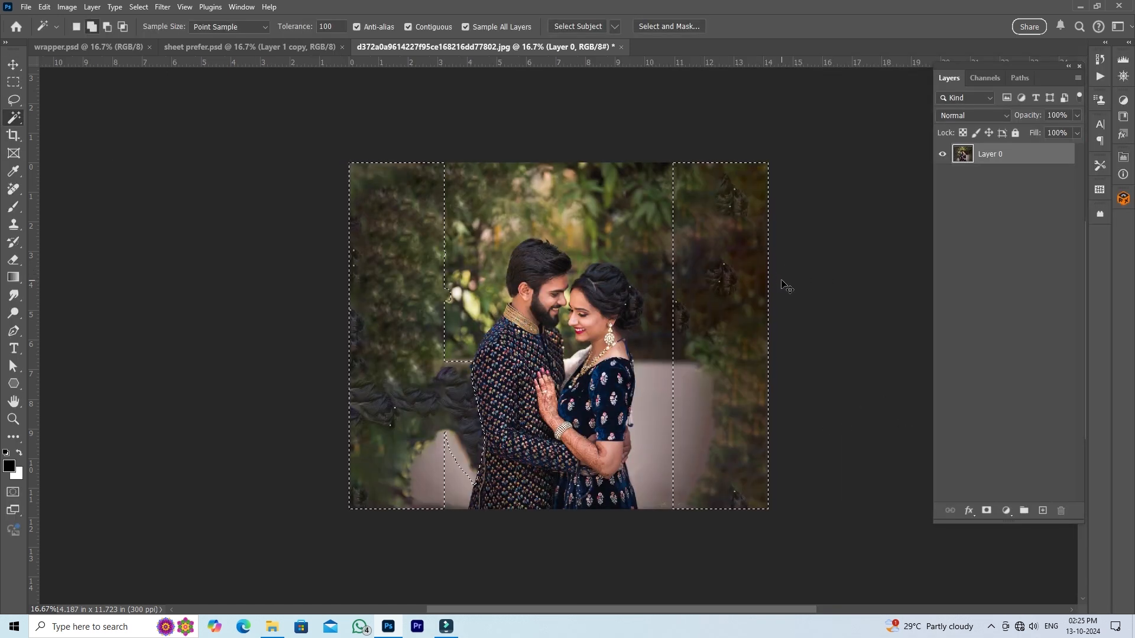
{"action": "key", "text": "ctrl+d"}
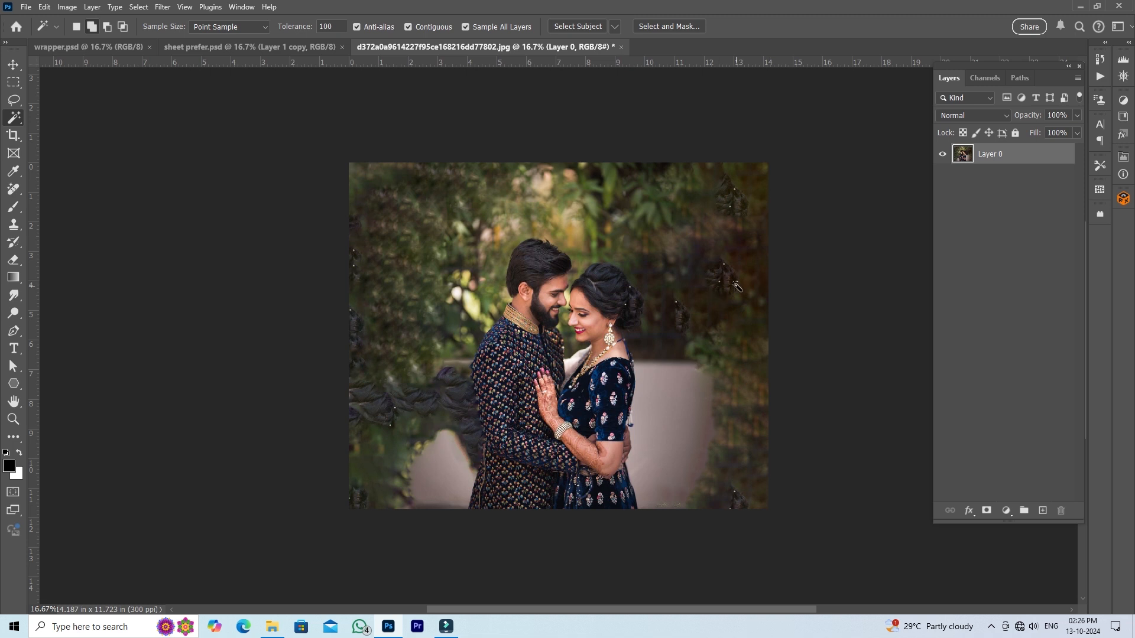
- Copy the whole extended couple photo and paste it into wrapper.psd directly above the ink splatter layer
{"action": "left_click", "coordinate": [15, 65]}
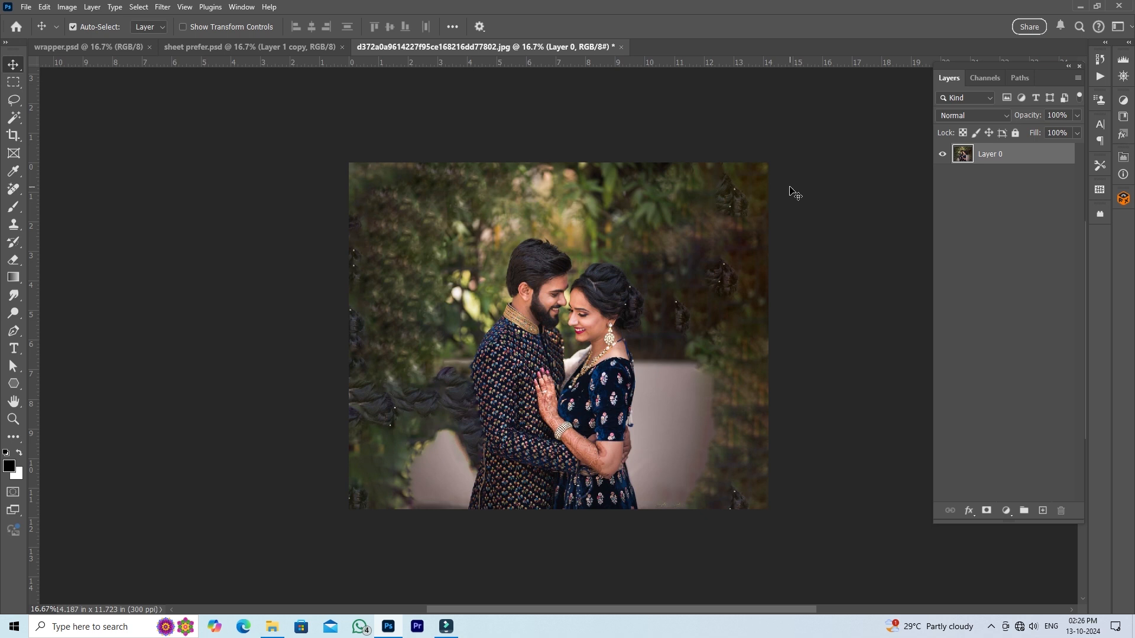
{"action": "key", "text": "ctrl+a"}
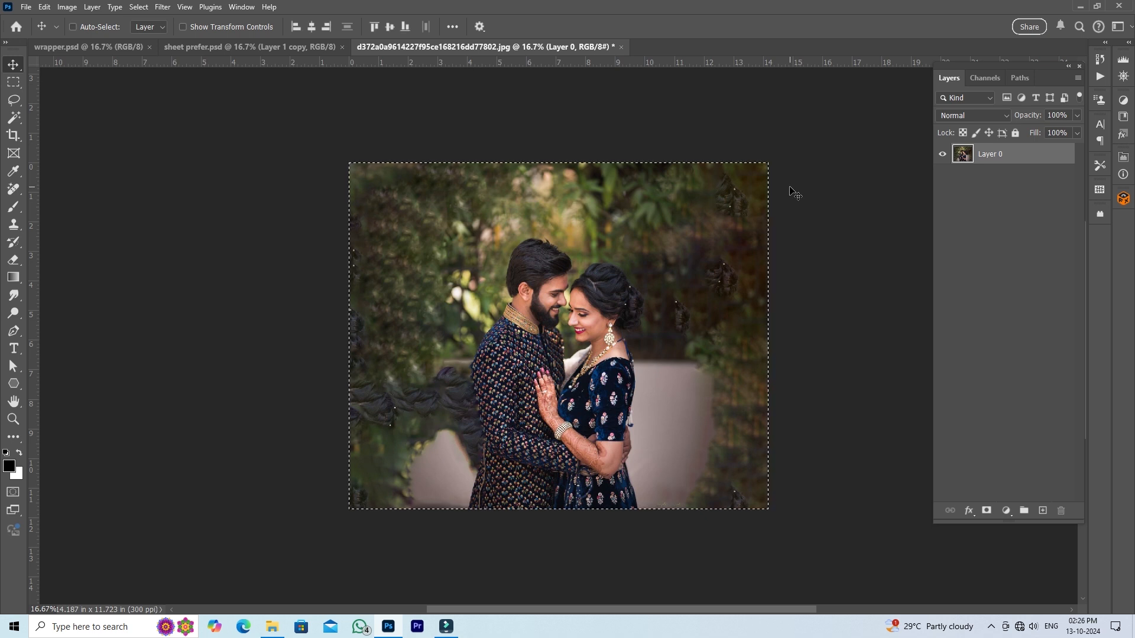
{"action": "key", "text": "ctrl+c"}
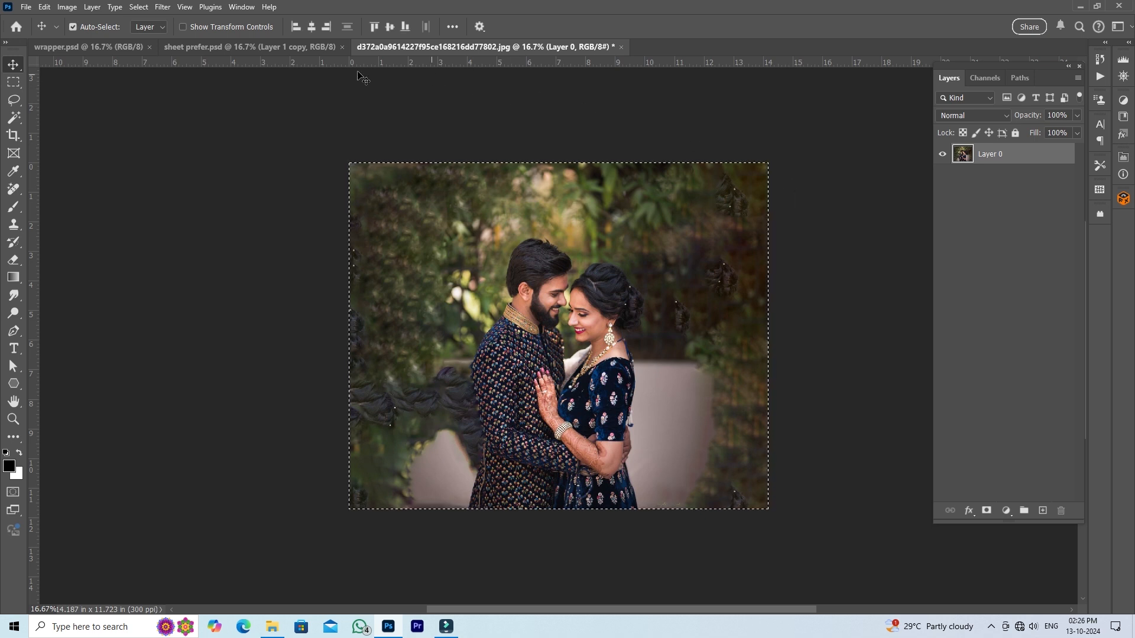
{"action": "left_click", "coordinate": [119, 47]}
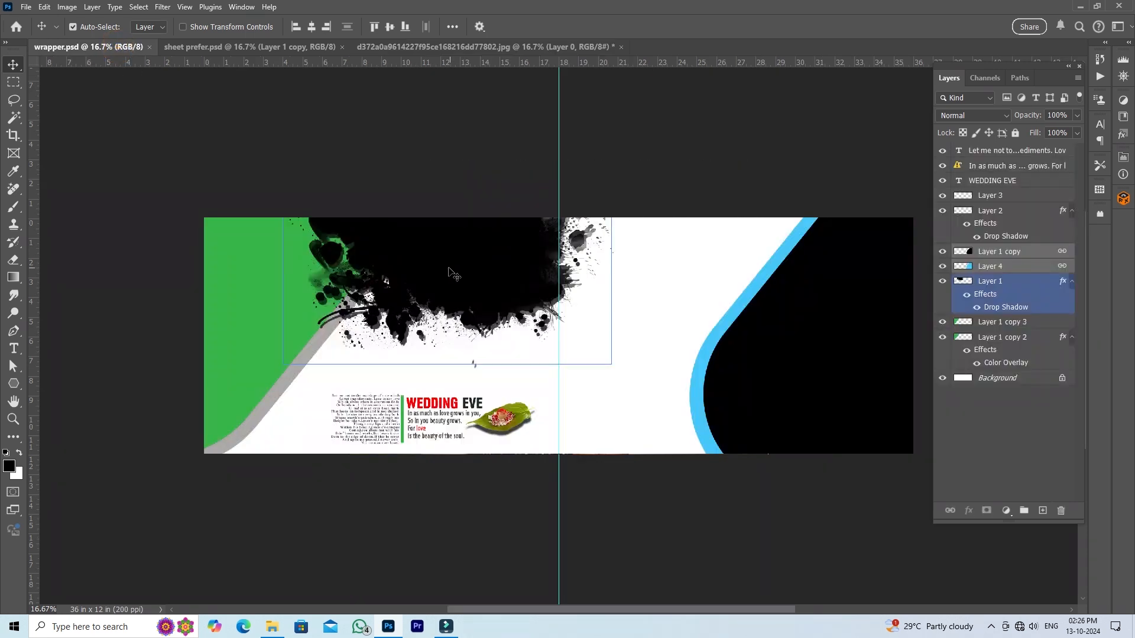
{"action": "left_click", "coordinate": [488, 263]}
{"action": "right_click", "coordinate": [482, 253]}
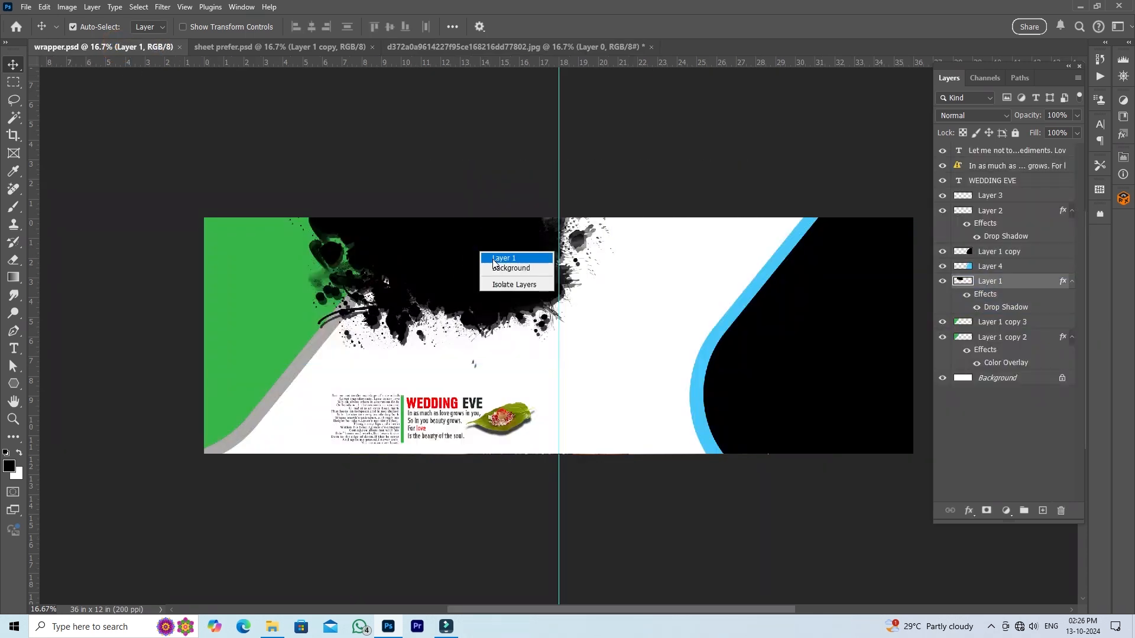
{"action": "left_click", "coordinate": [503, 259]}
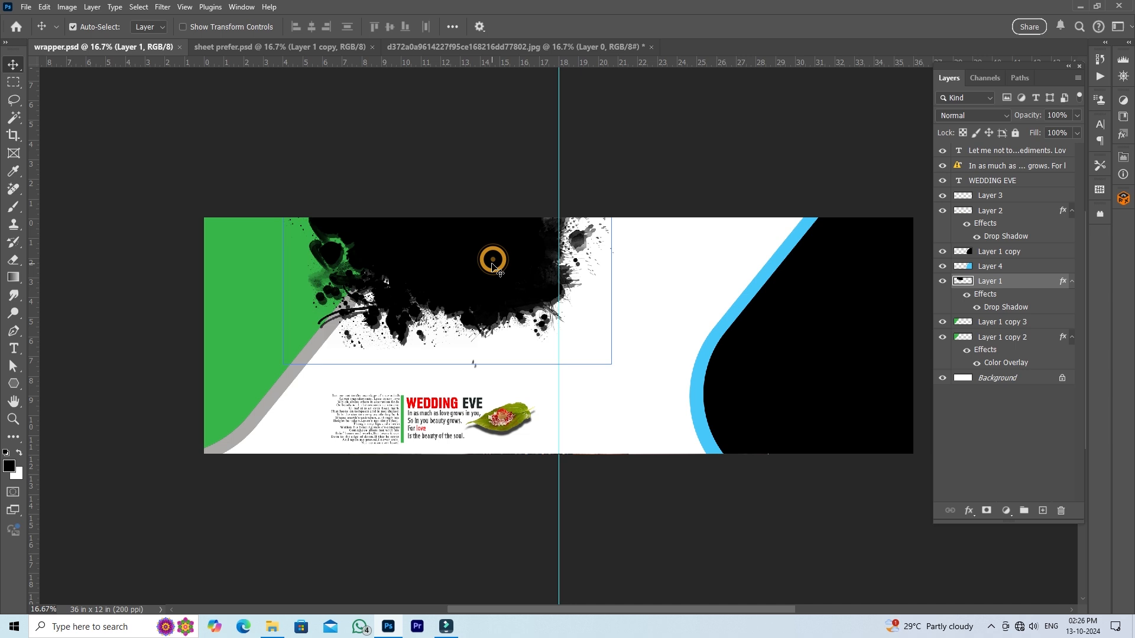
{"action": "key", "text": "ctrl+v"}
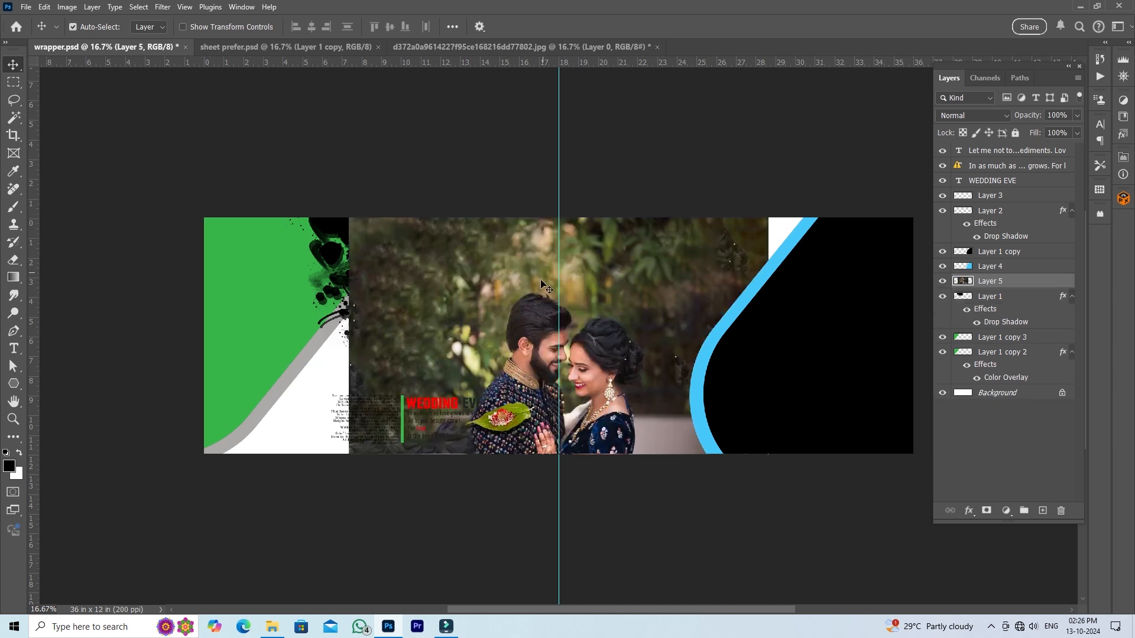
- Move the pasted couple photo over the ink splatter and clip it to the splatter with a clipping mask
{"action": "left_click_drag", "start_coordinate": [543, 286], "coordinate": [434, 188]}
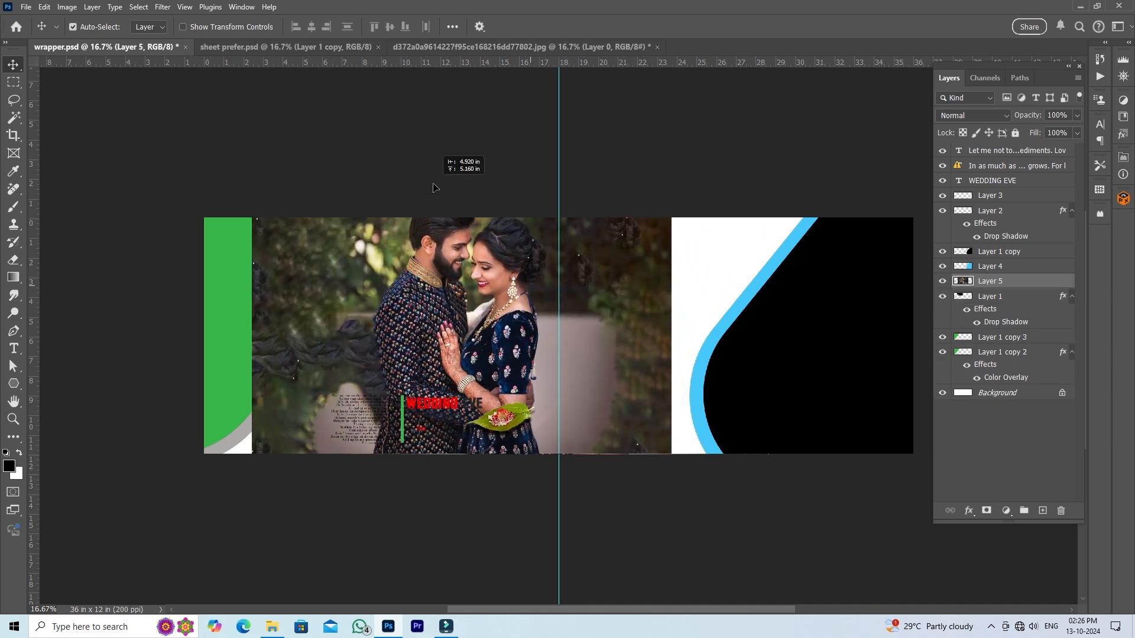
{"action": "right_click", "coordinate": [1035, 280]}
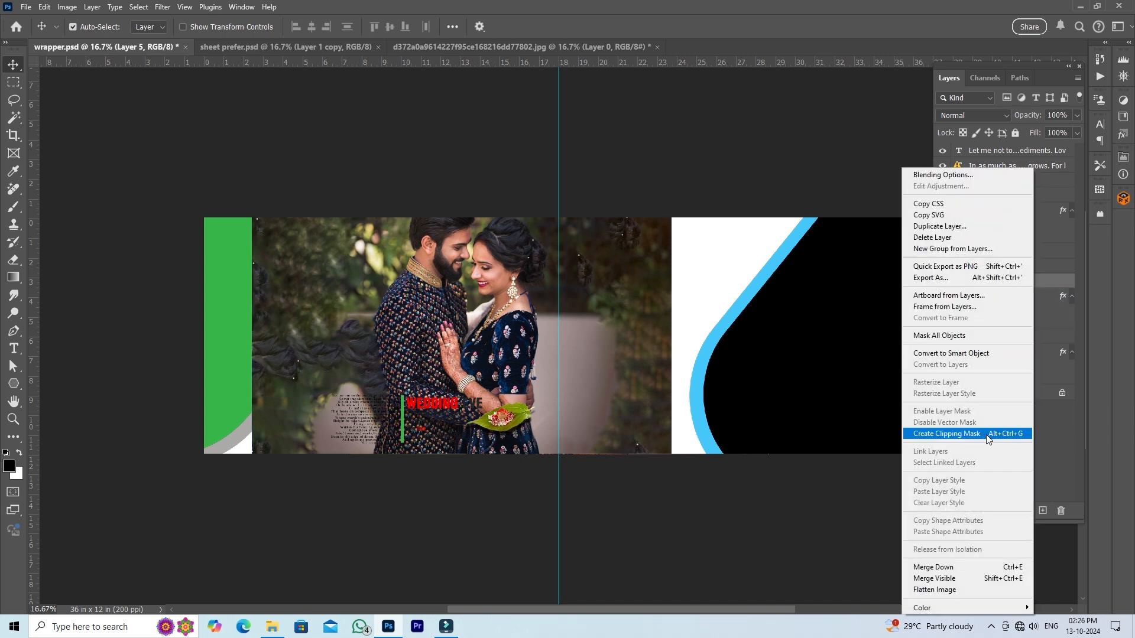
{"action": "left_click", "coordinate": [966, 436]}
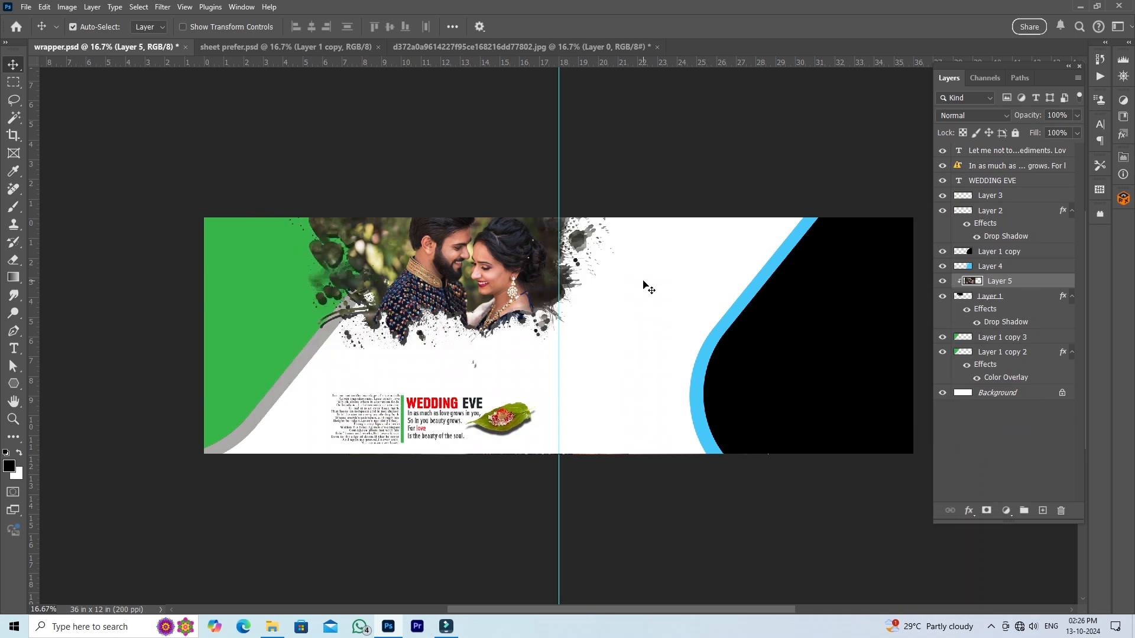
- Scale the clipped couple photo to about 69.6%, shift it slightly left within the splatter, and save wrapper.psd
{"action": "key", "text": "ctrl+t"}
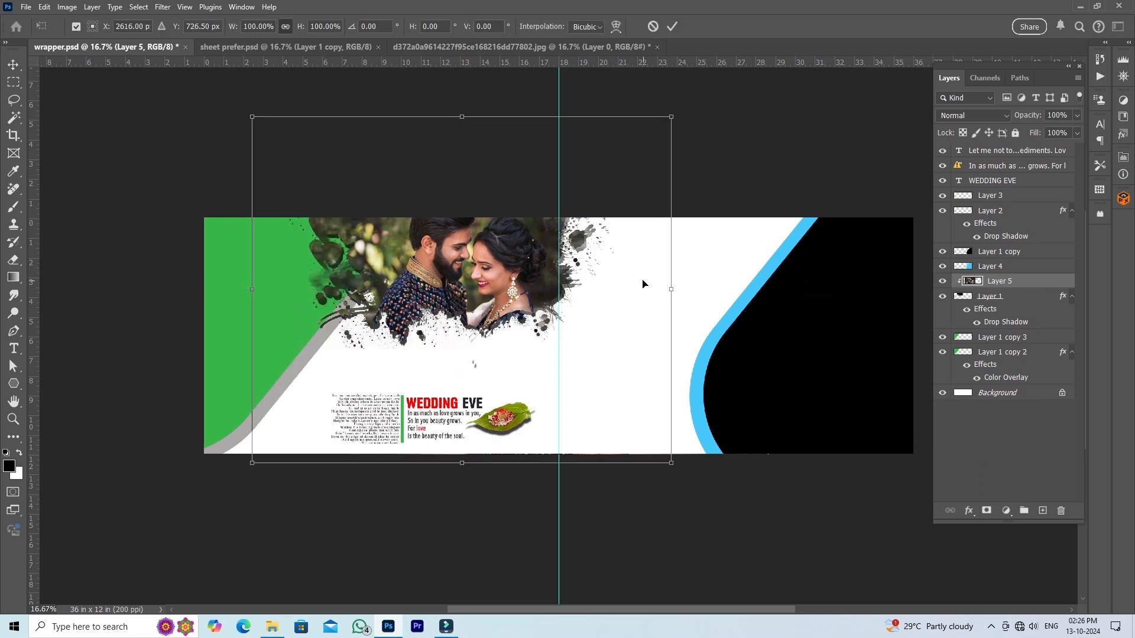
{"action": "left_click_drag", "start_coordinate": [463, 113], "coordinate": [454, 167]}
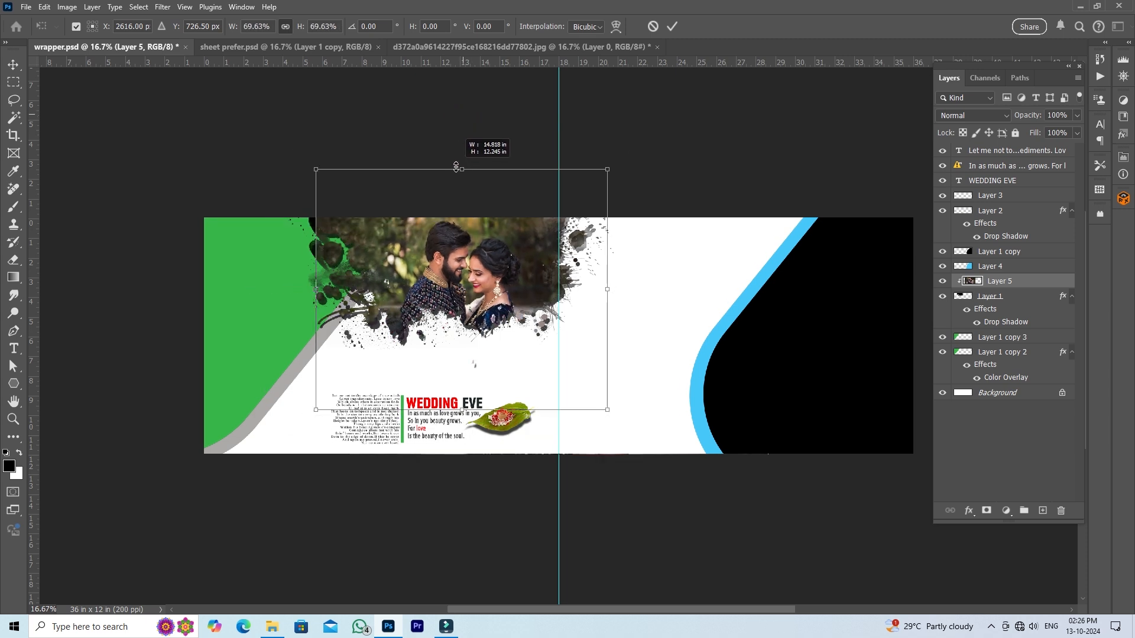
{"action": "left_click_drag", "start_coordinate": [486, 261], "coordinate": [469, 260]}
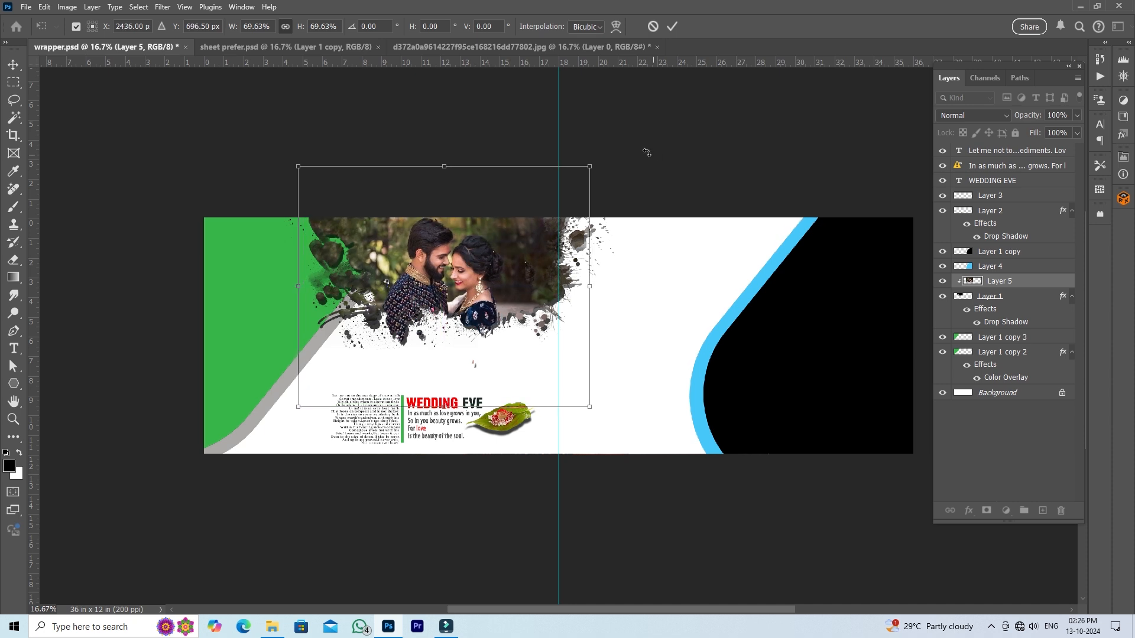
{"action": "left_click", "coordinate": [671, 28]}
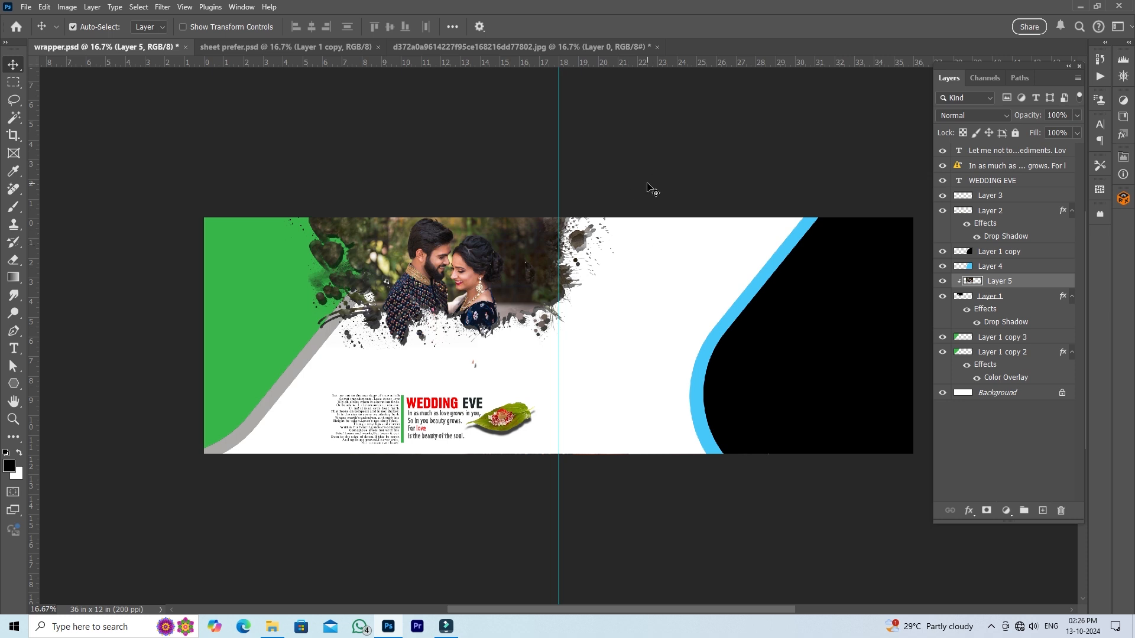
{"action": "key", "text": "ctrl+s"}
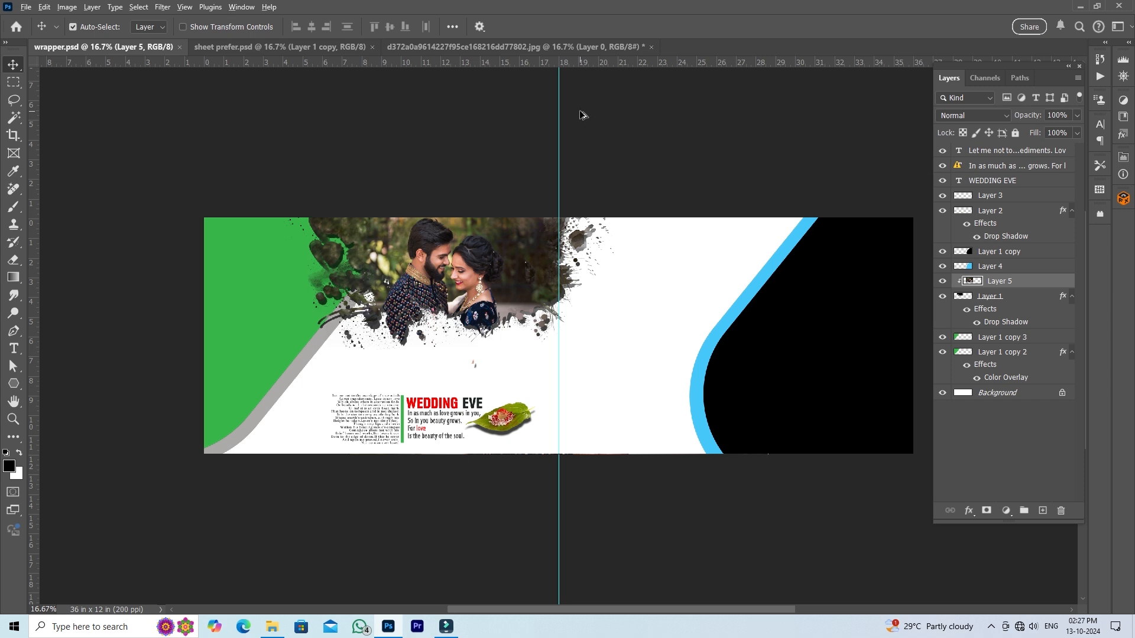
- Switch to File Explorer and open download (1).psd from the photoshop training-video folder as a new document in Photoshop
{"action": "key", "text": "alt+Tab"}
{"action": "key", "text": "alt+Tab"}
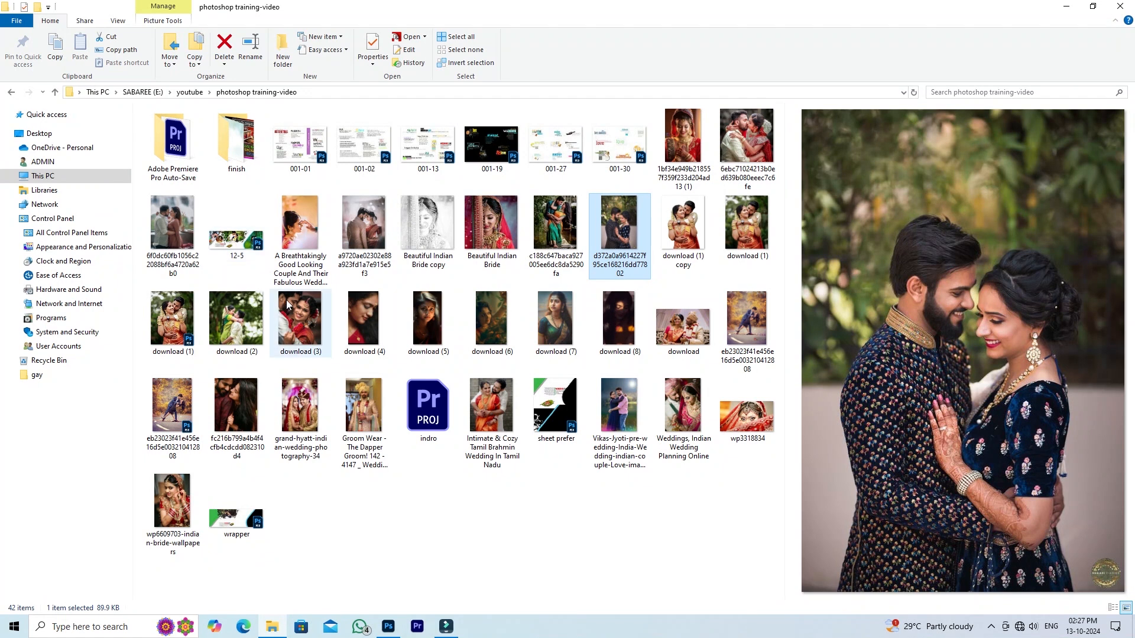
{"action": "left_click", "coordinate": [179, 331]}
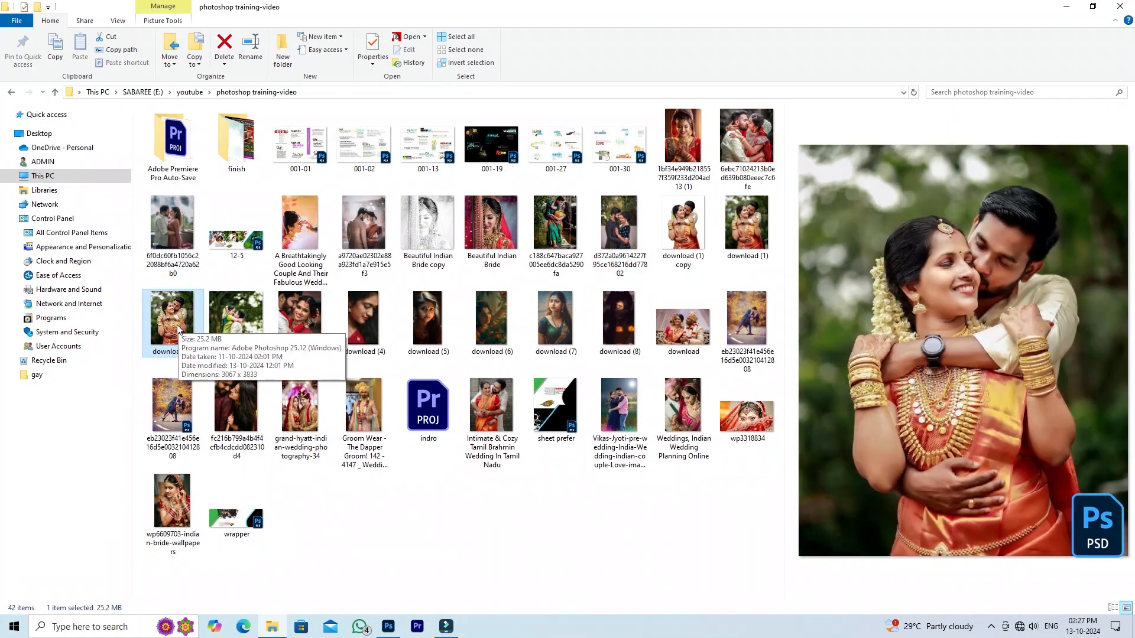
{"action": "left_click_drag", "start_coordinate": [180, 325], "coordinate": [724, 45]}
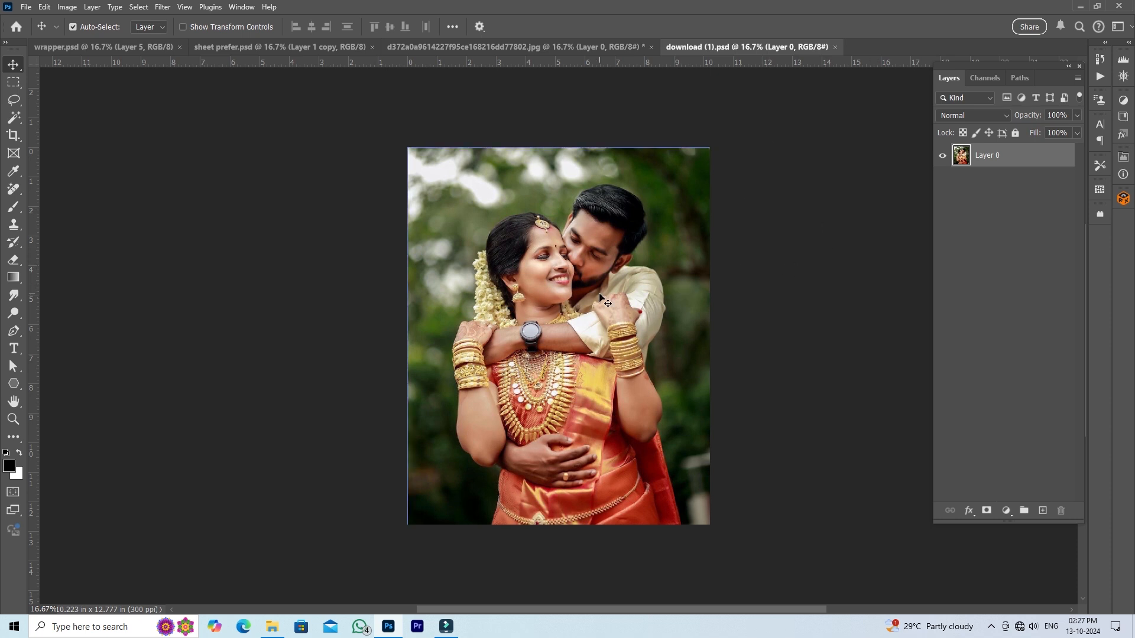
- Copy the whole download (1).psd photo and paste it into wrapper.psd directly above the green shape's layer, Layer 1 copy 3
{"action": "key", "text": "ctrl+a"}
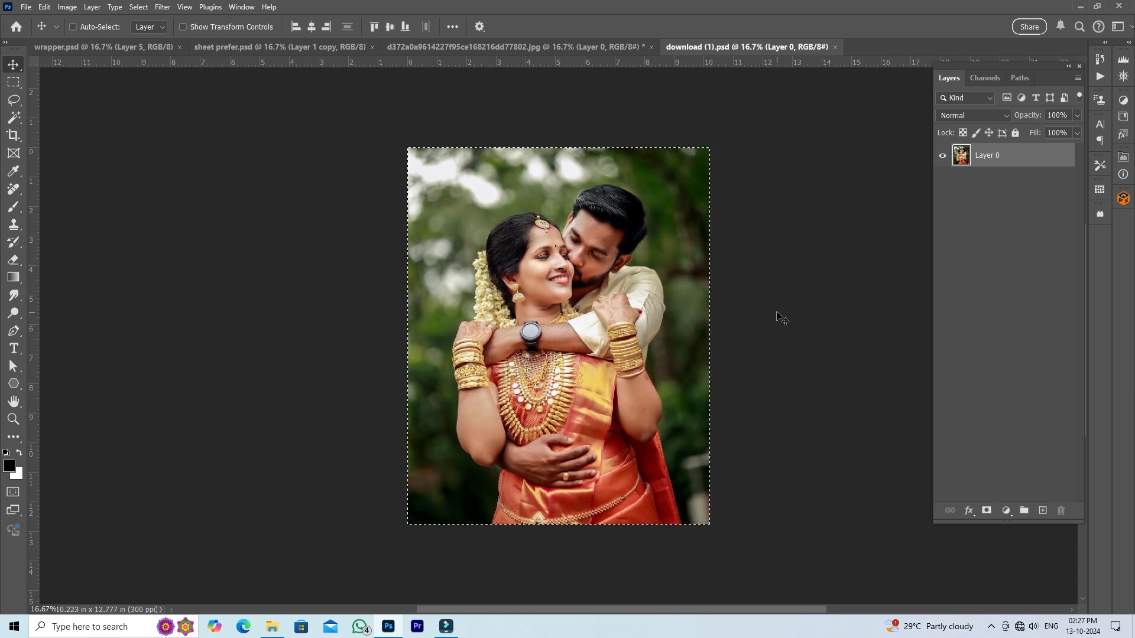
{"action": "left_click", "coordinate": [134, 49]}
{"action": "right_click", "coordinate": [242, 299]}
{"action": "left_click", "coordinate": [255, 304]}
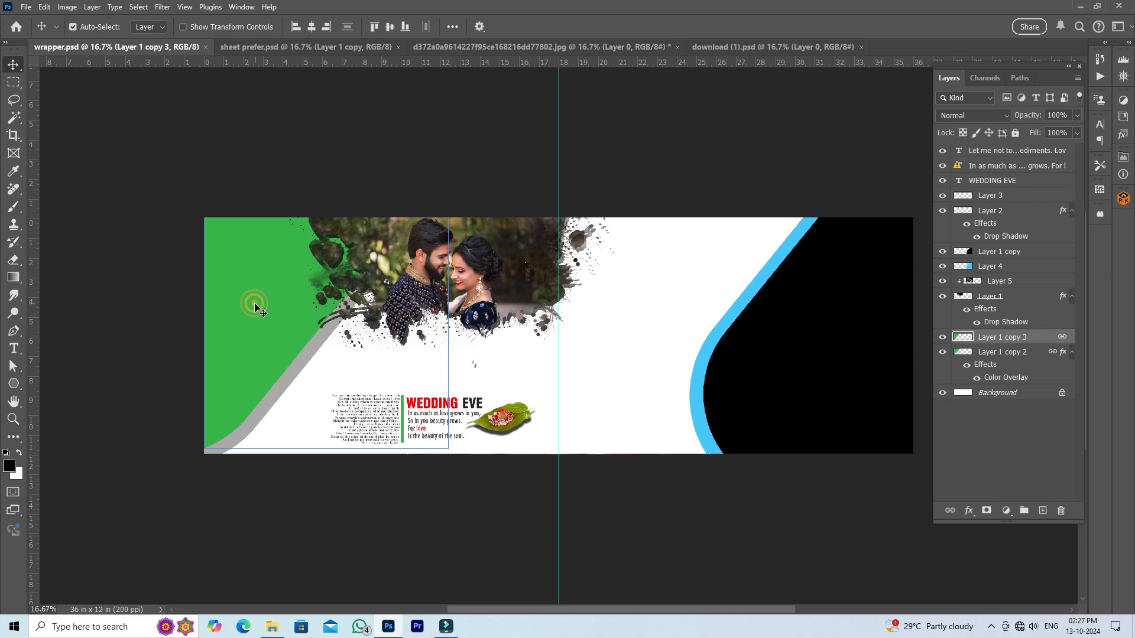
{"action": "key", "text": "ctrl+v"}
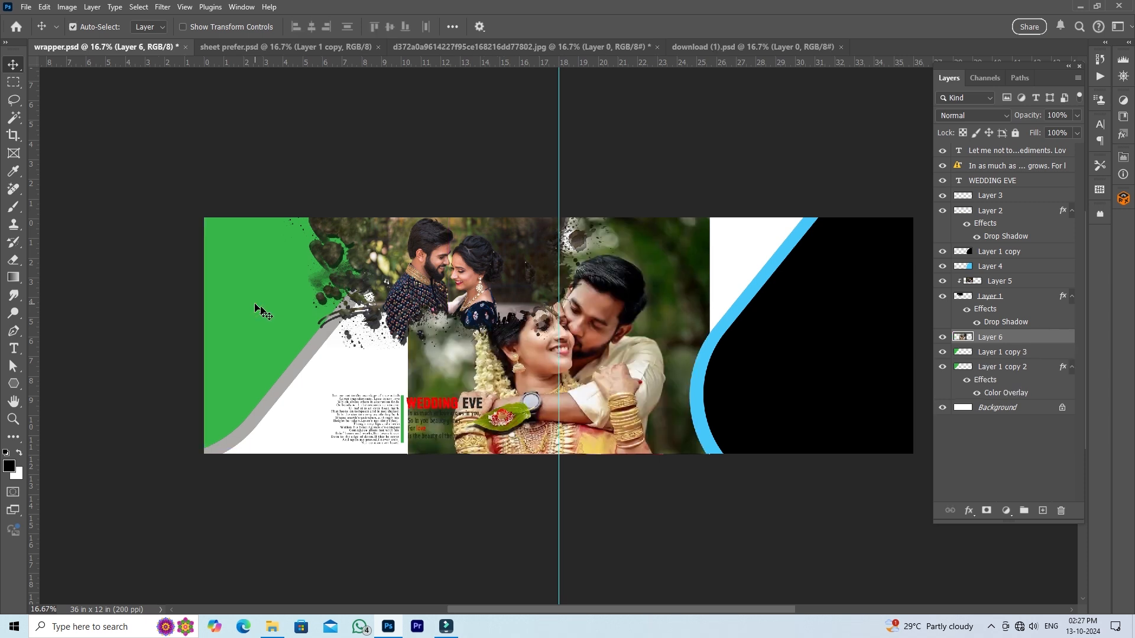
- Move the pasted couple photo over the green shape, clip it with a clipping mask, and shift it slightly left
{"action": "left_click_drag", "start_coordinate": [638, 310], "coordinate": [373, 270]}
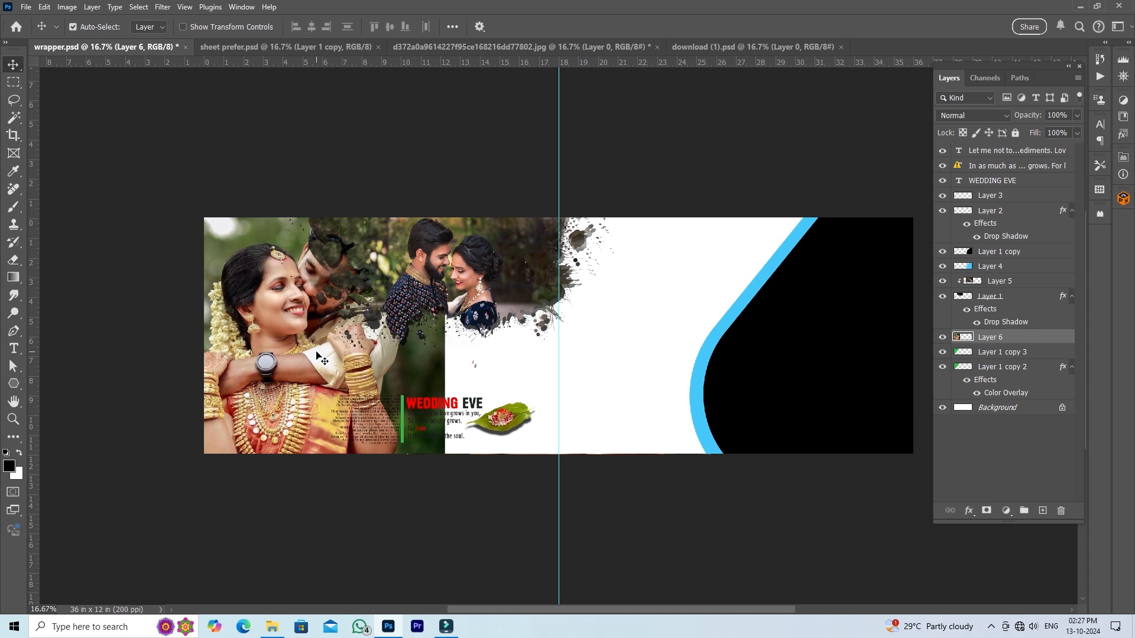
{"action": "right_click", "coordinate": [1030, 341]}
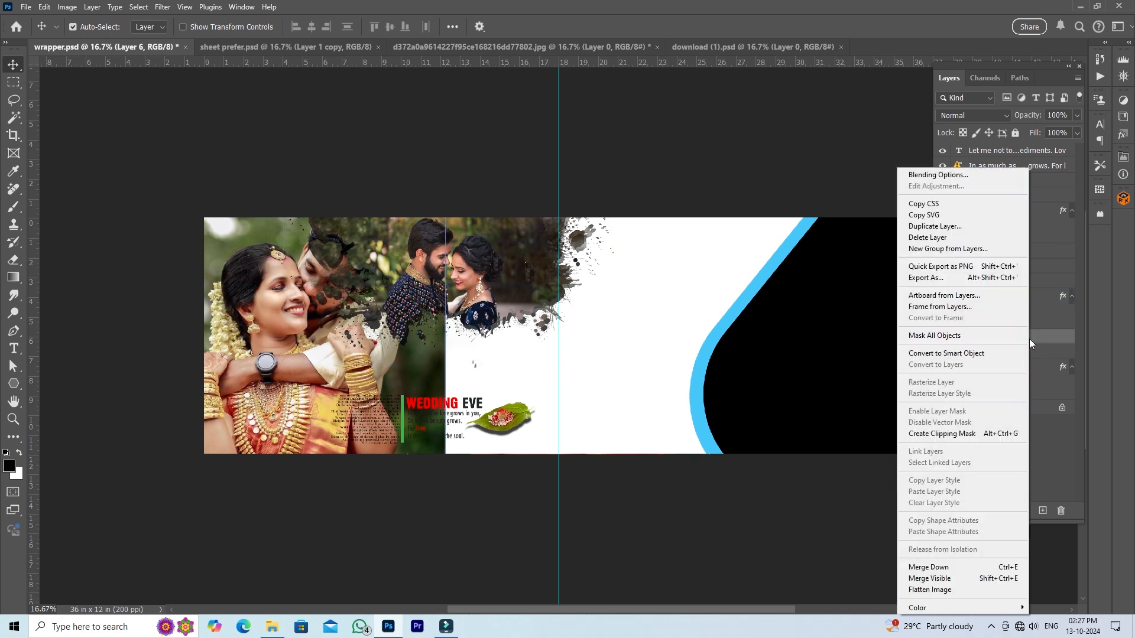
{"action": "left_click", "coordinate": [978, 439]}
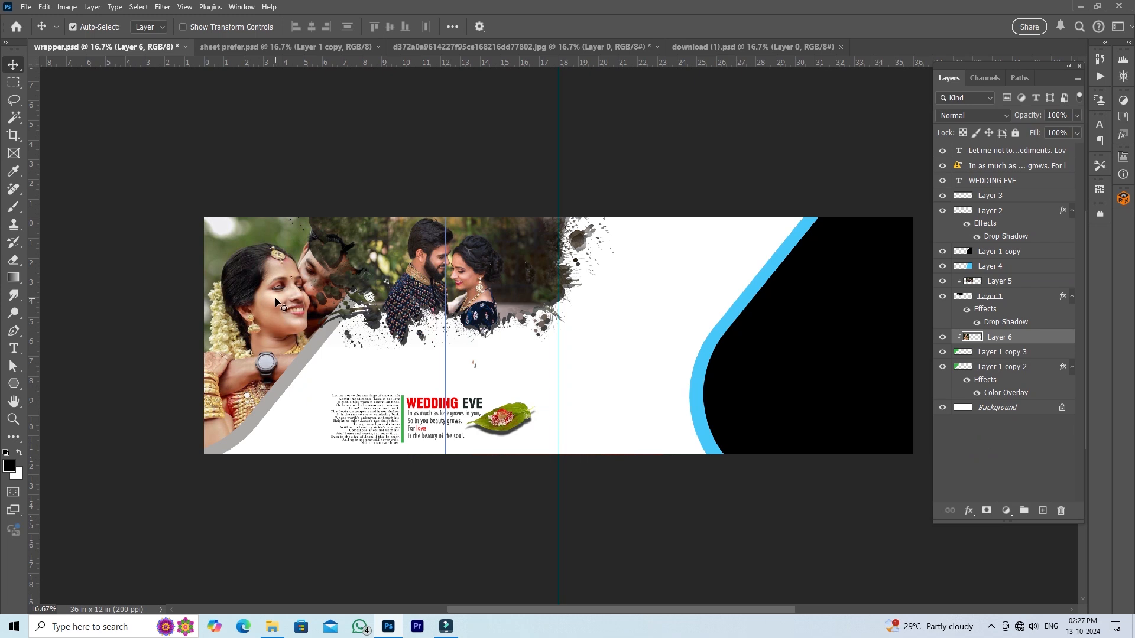
{"action": "left_click_drag", "start_coordinate": [276, 300], "coordinate": [250, 296]}
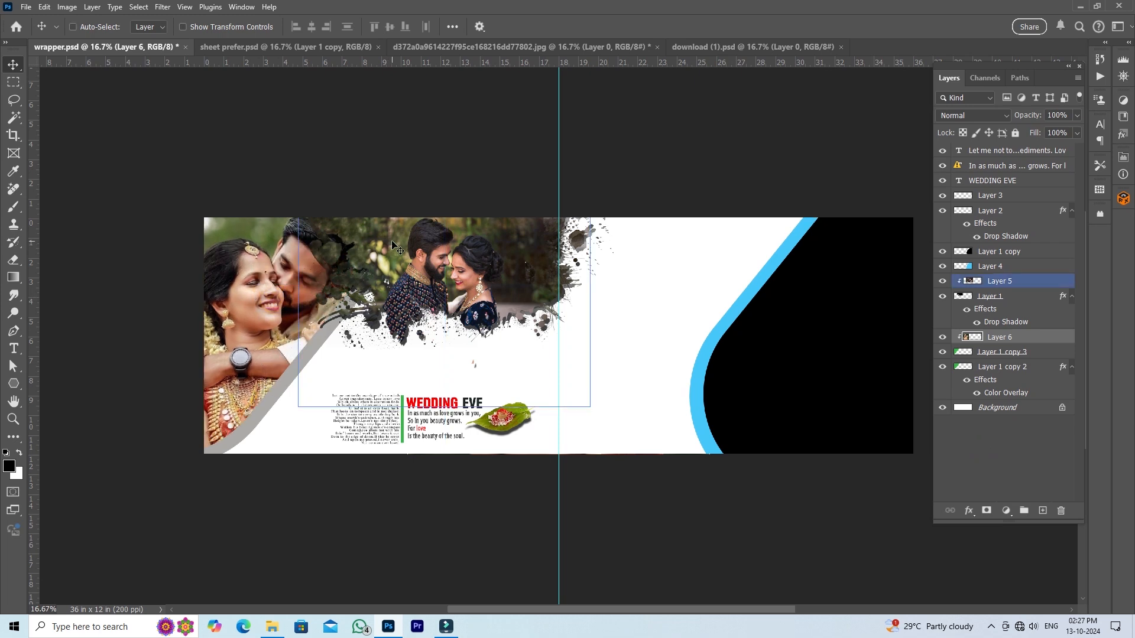
- Scale the clipped couple photo to about 70.57%, rotate it about -6.42°, reposition it within the shape, and save wrapper.psd
{"action": "key", "text": "ctrl+t"}
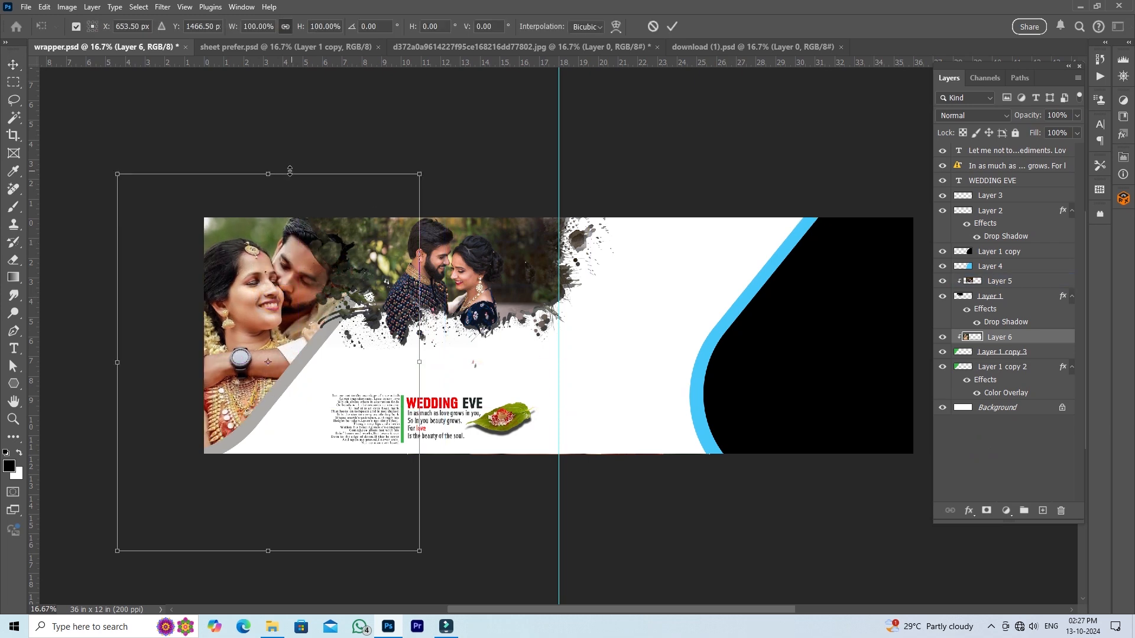
{"action": "left_click_drag", "start_coordinate": [271, 175], "coordinate": [266, 231]}
{"action": "left_click_drag", "start_coordinate": [414, 223], "coordinate": [407, 193]}
{"action": "left_click_drag", "start_coordinate": [293, 253], "coordinate": [280, 231]}
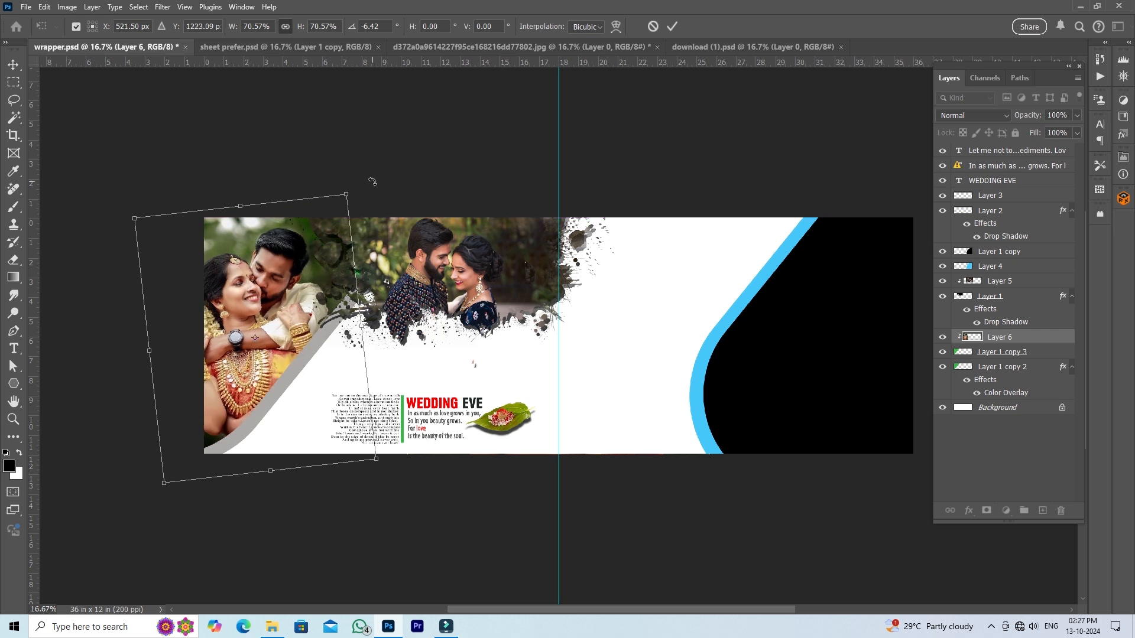
{"action": "left_click", "coordinate": [672, 26]}
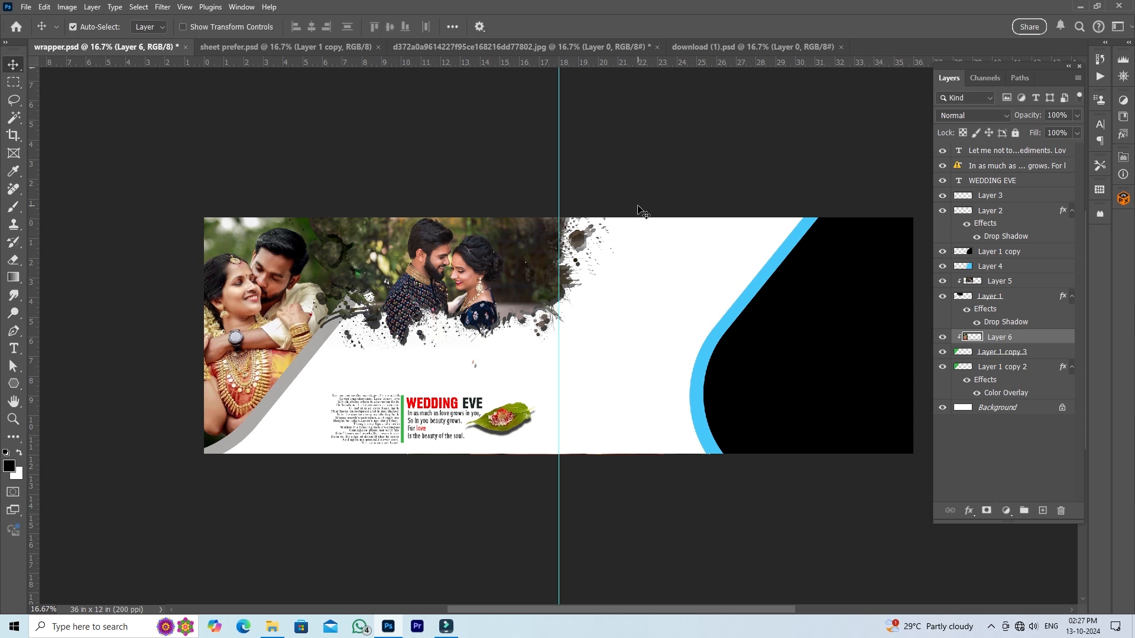
{"action": "key", "text": "ctrl+s"}
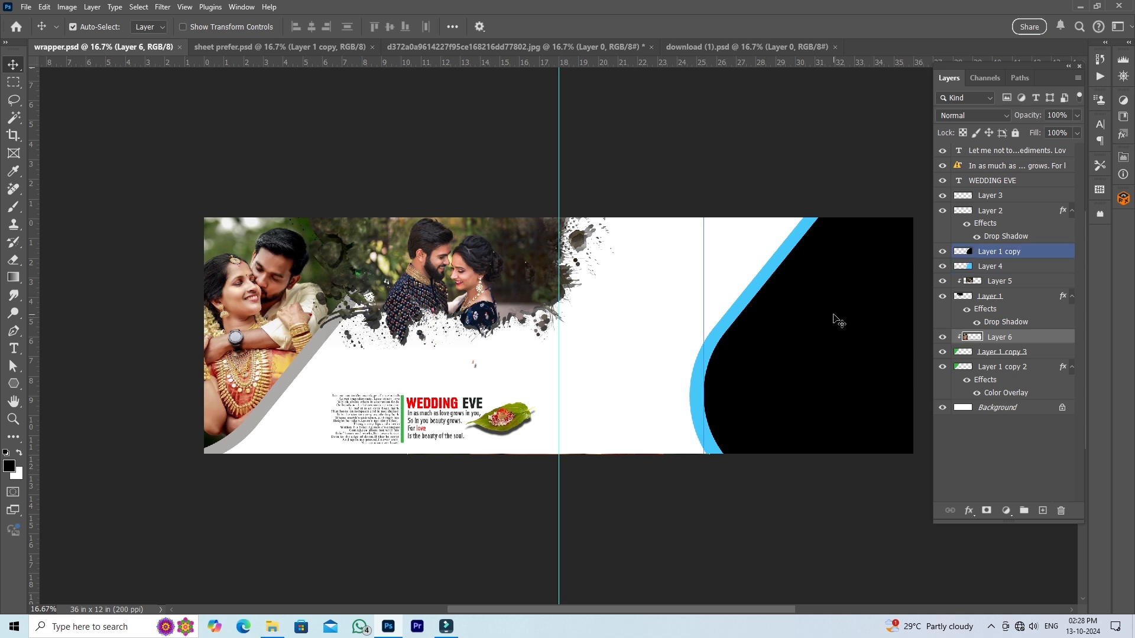
- Switch to File Explorer and open download (3).jpeg as a new document in Photoshop
{"action": "key", "text": "alt+Tab"}
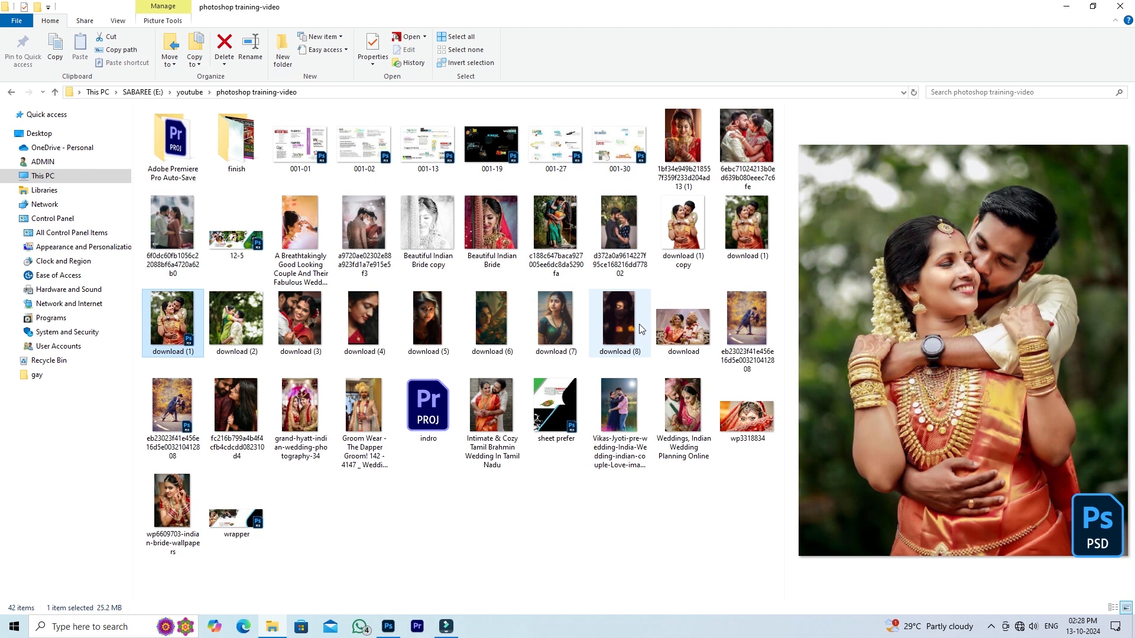
{"action": "left_click", "coordinate": [302, 330]}
{"action": "left_click_drag", "start_coordinate": [298, 329], "coordinate": [885, 37]}
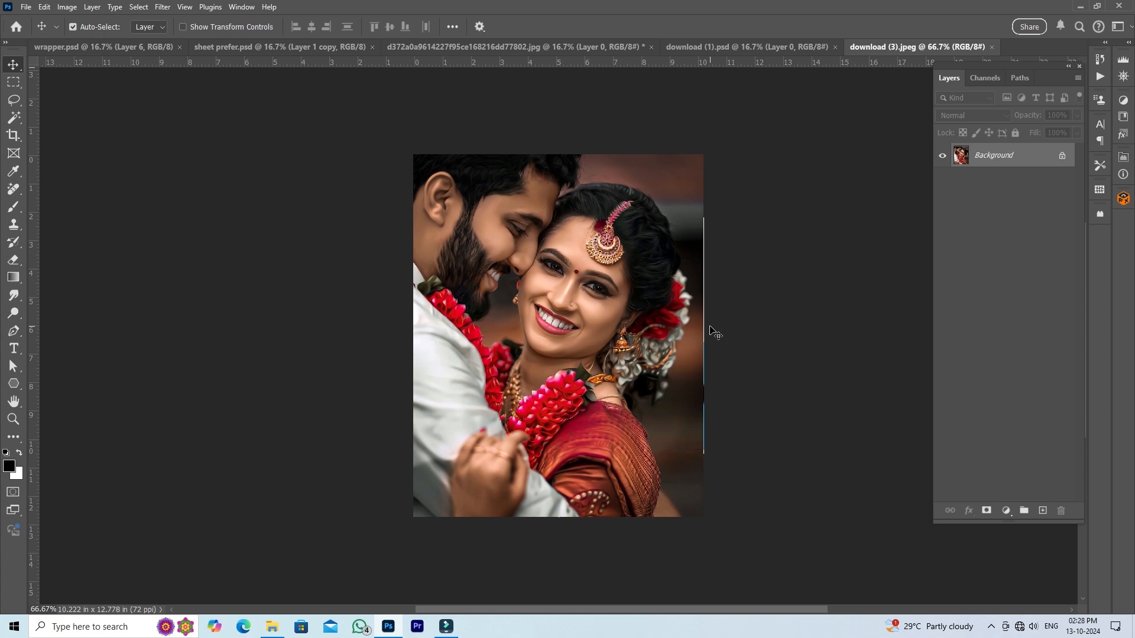
- Copy the whole download (3).jpeg photo and paste it into wrapper.psd directly above the black shape's layer, Layer 1 copy
{"action": "key", "text": "ctrl+a"}
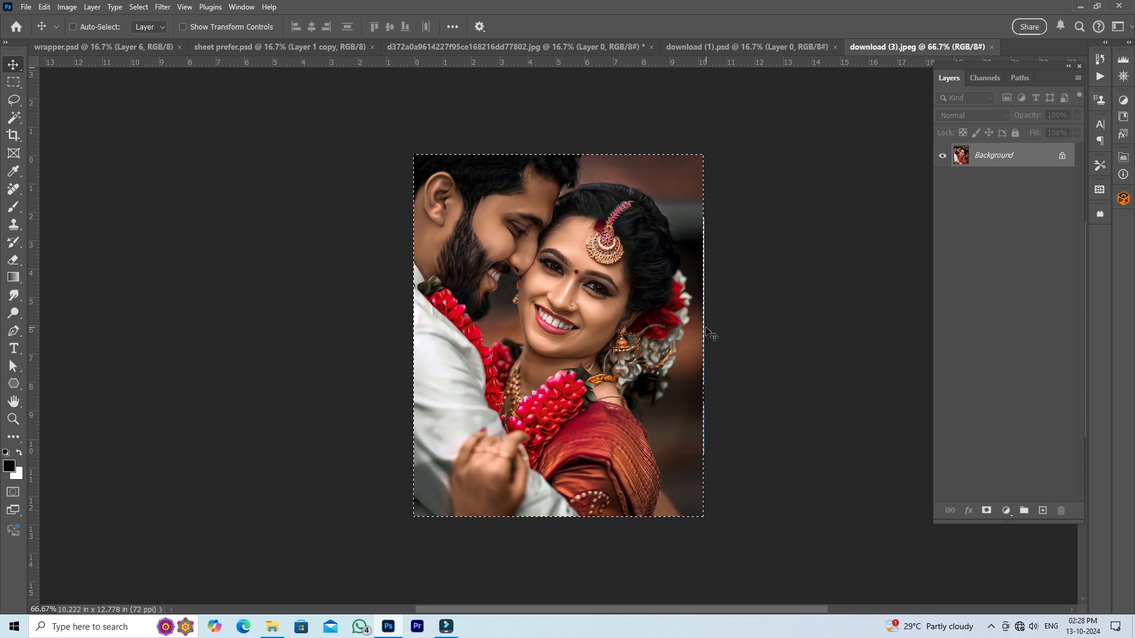
{"action": "left_click", "coordinate": [129, 45]}
{"action": "right_click", "coordinate": [799, 333]}
{"action": "left_click", "coordinate": [814, 337]}
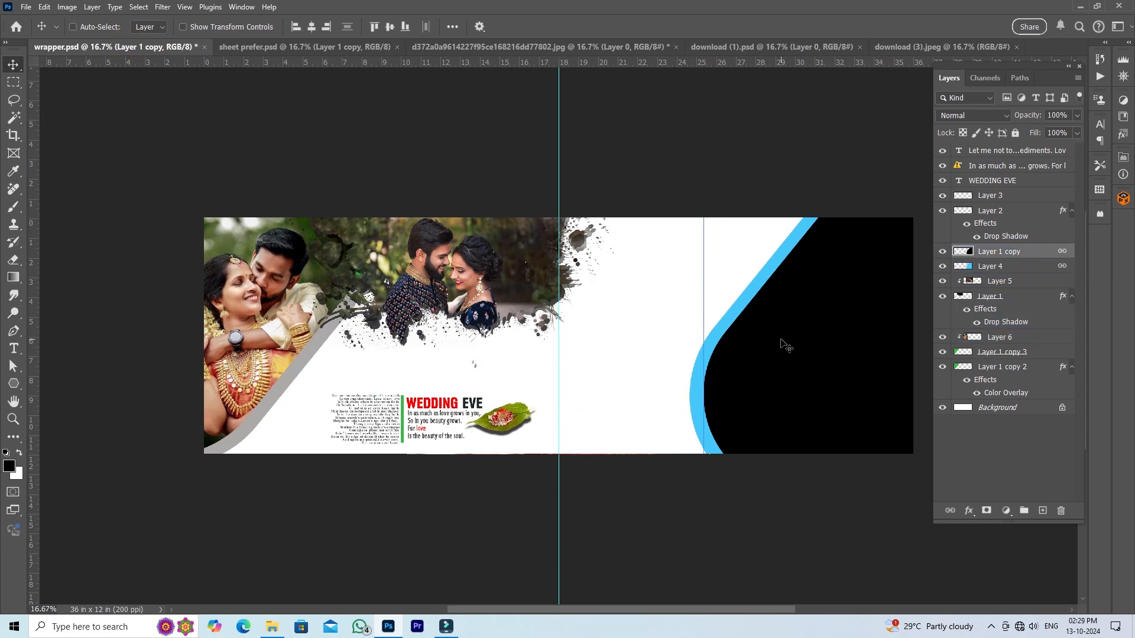
{"action": "key", "text": "ctrl+v"}
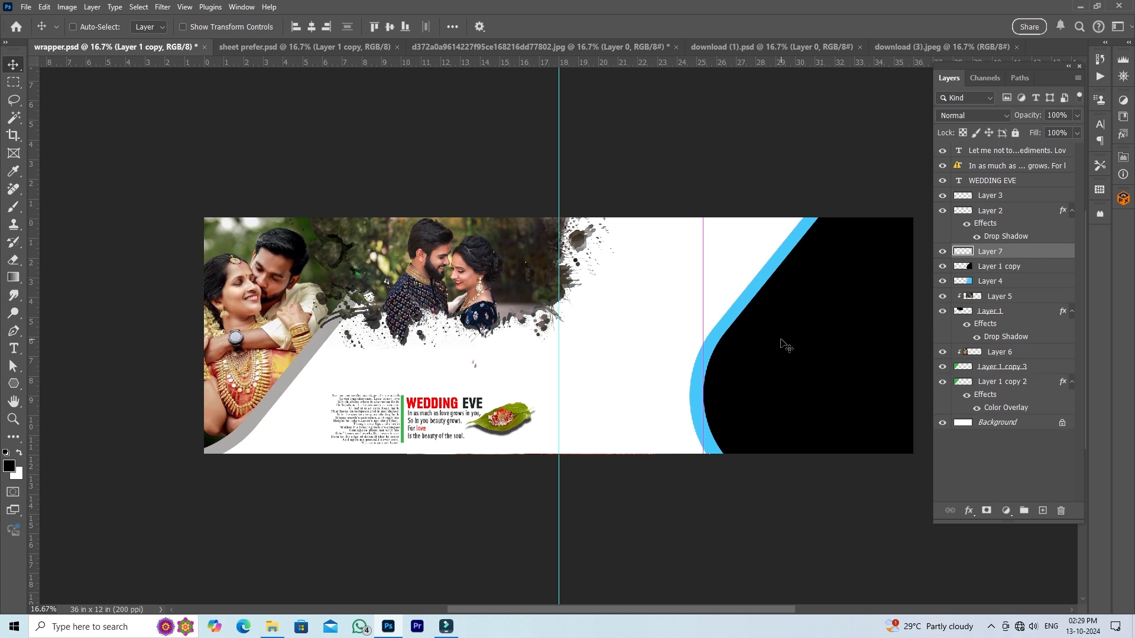
- Move the pasted couple photo over the black shape and clip it to that shape with a clipping mask
{"action": "left_click_drag", "start_coordinate": [584, 344], "coordinate": [856, 331]}
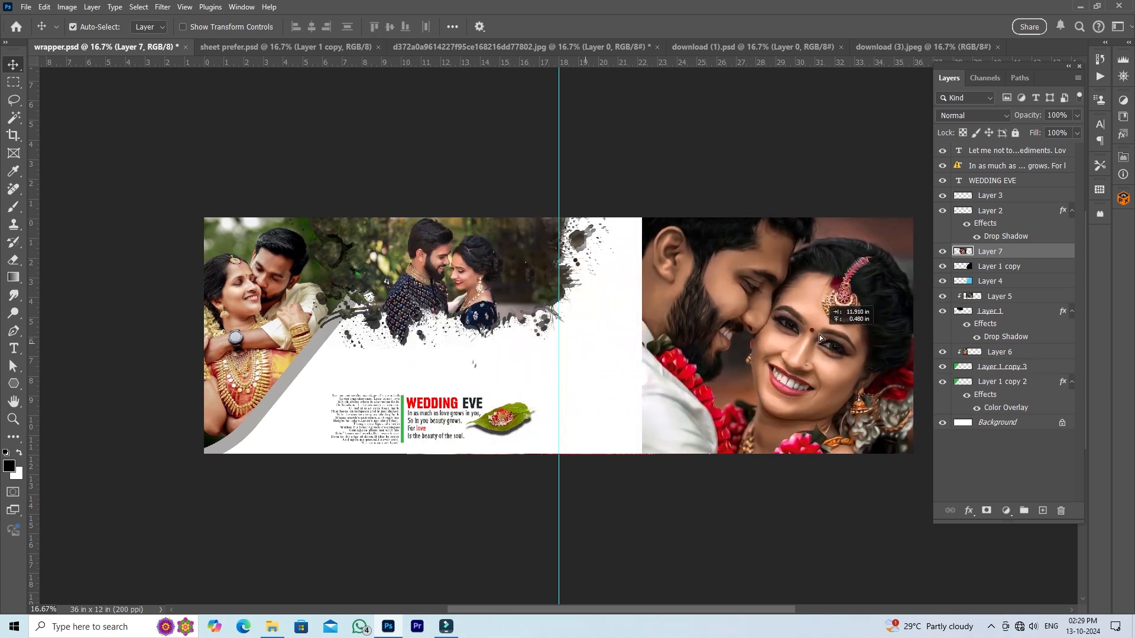
{"action": "right_click", "coordinate": [1032, 251]}
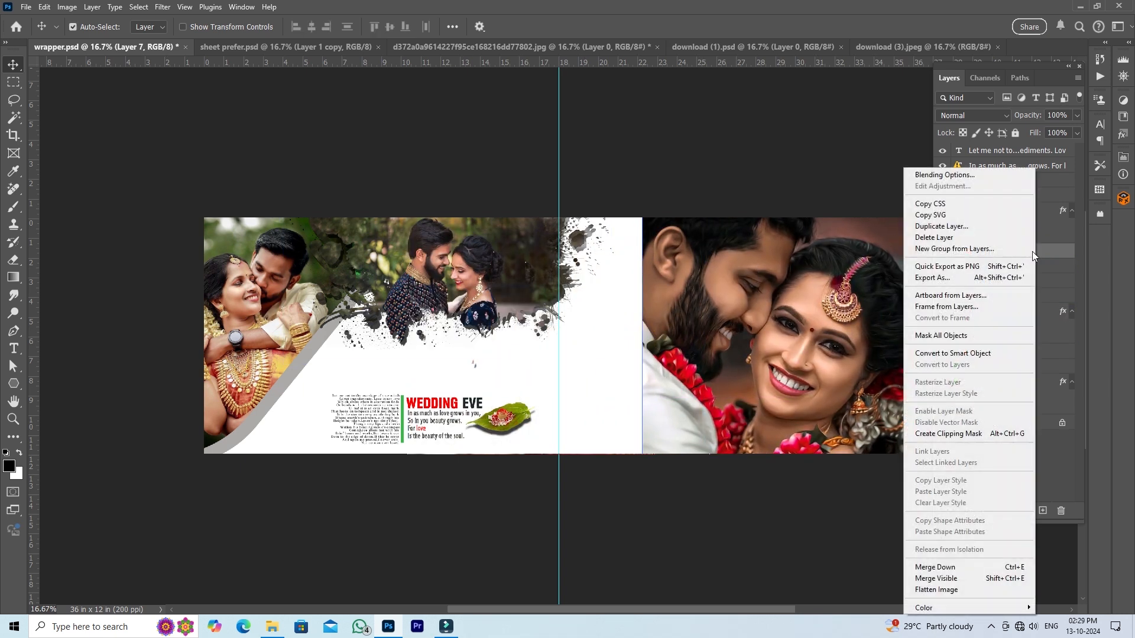
{"action": "left_click", "coordinate": [987, 433]}
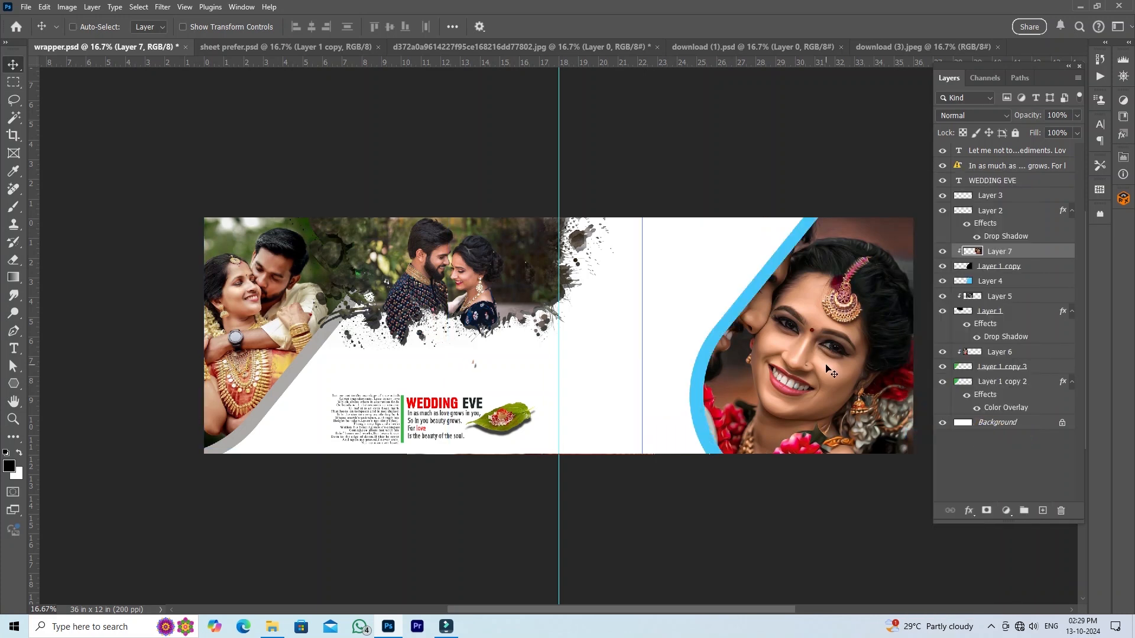
- Scale the photo in the blue-edged shape to about 75.58%, rotate it about 16.68°, center the faces, and save wrapper.psd
{"action": "key", "text": "ctrl+t"}
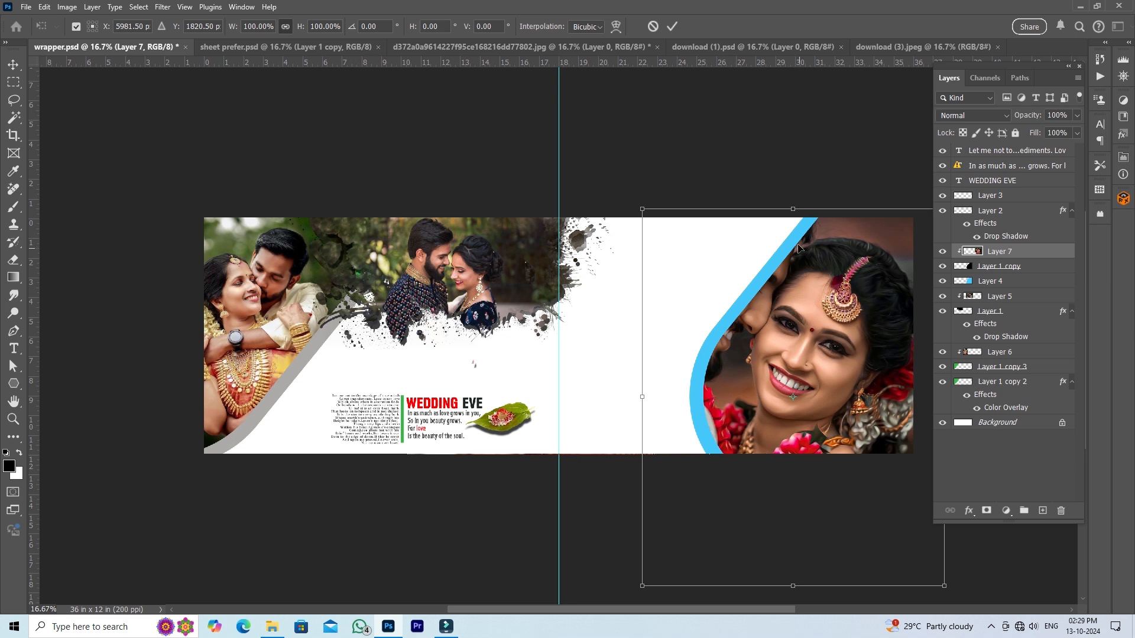
{"action": "left_click_drag", "start_coordinate": [794, 209], "coordinate": [793, 255]}
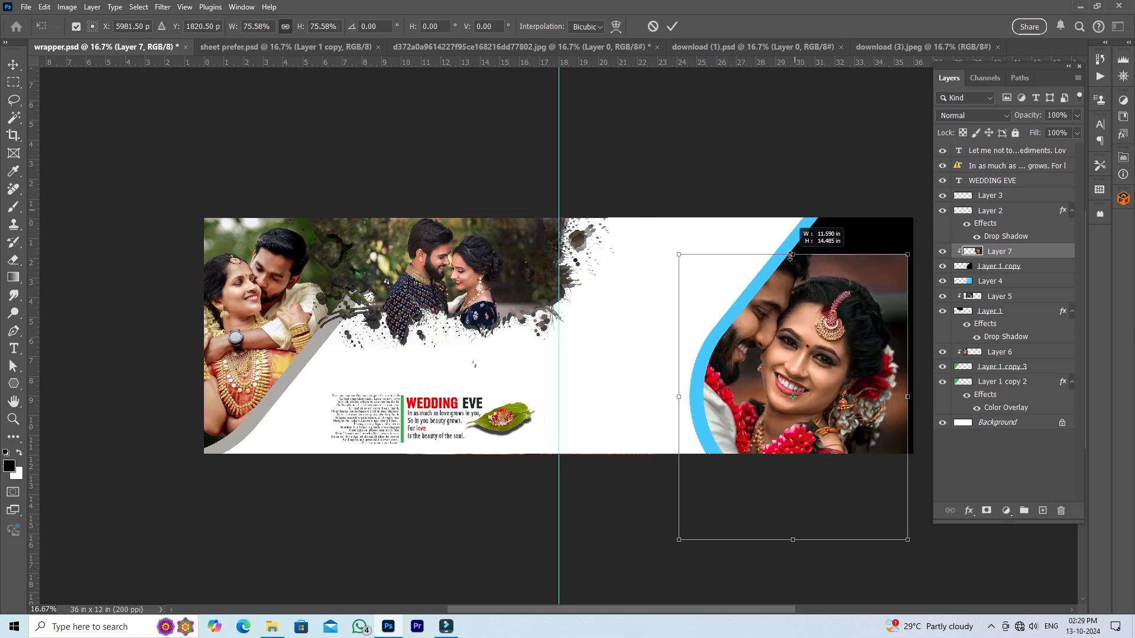
{"action": "left_click_drag", "start_coordinate": [926, 227], "coordinate": [928, 283]}
{"action": "left_click_drag", "start_coordinate": [861, 324], "coordinate": [891, 279]}
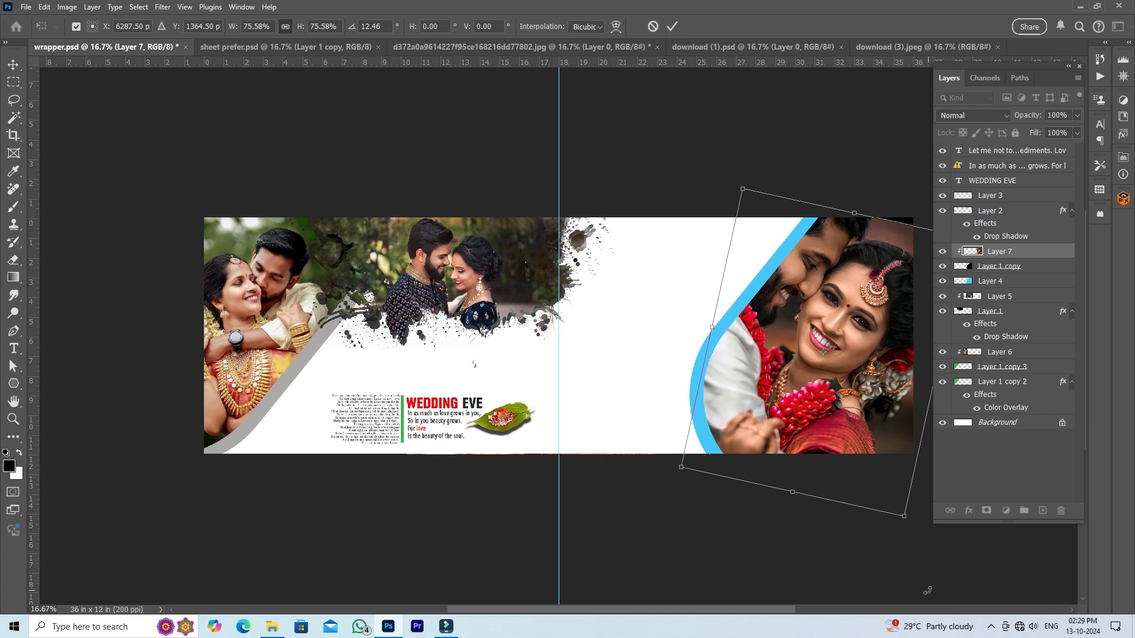
{"action": "mouse_move", "coordinate": [920, 556]}
{"action": "left_mouse_down"}
{"action": "mouse_move", "coordinate": [906, 540]}
{"action": "mouse_move", "coordinate": [900, 551]}
{"action": "left_mouse_up"}
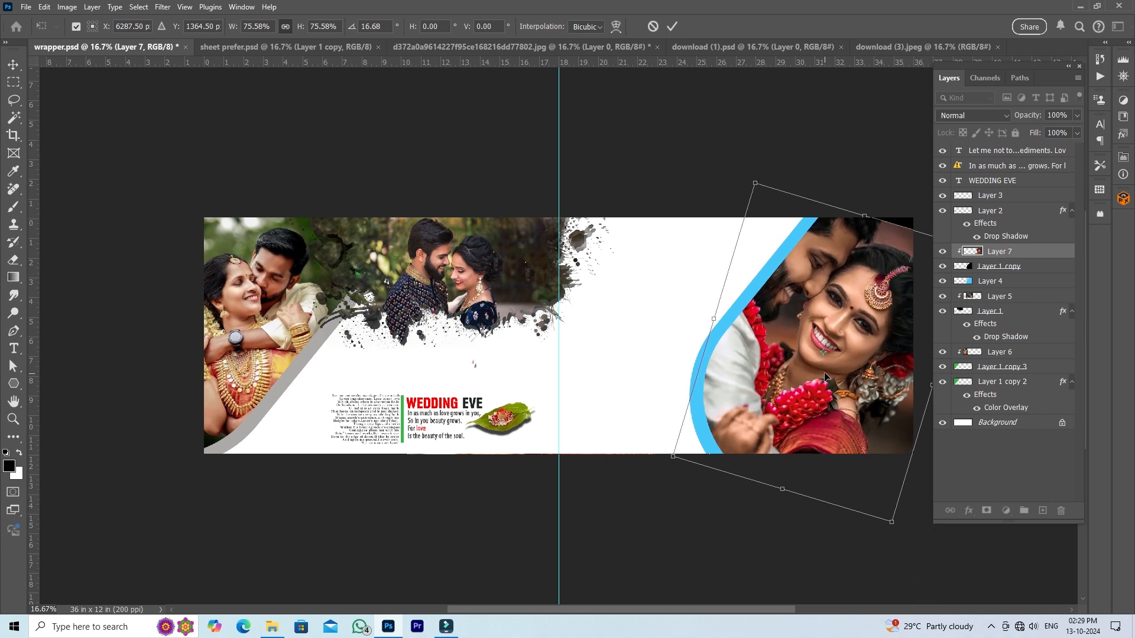
{"action": "left_click_drag", "start_coordinate": [832, 359], "coordinate": [843, 355]}
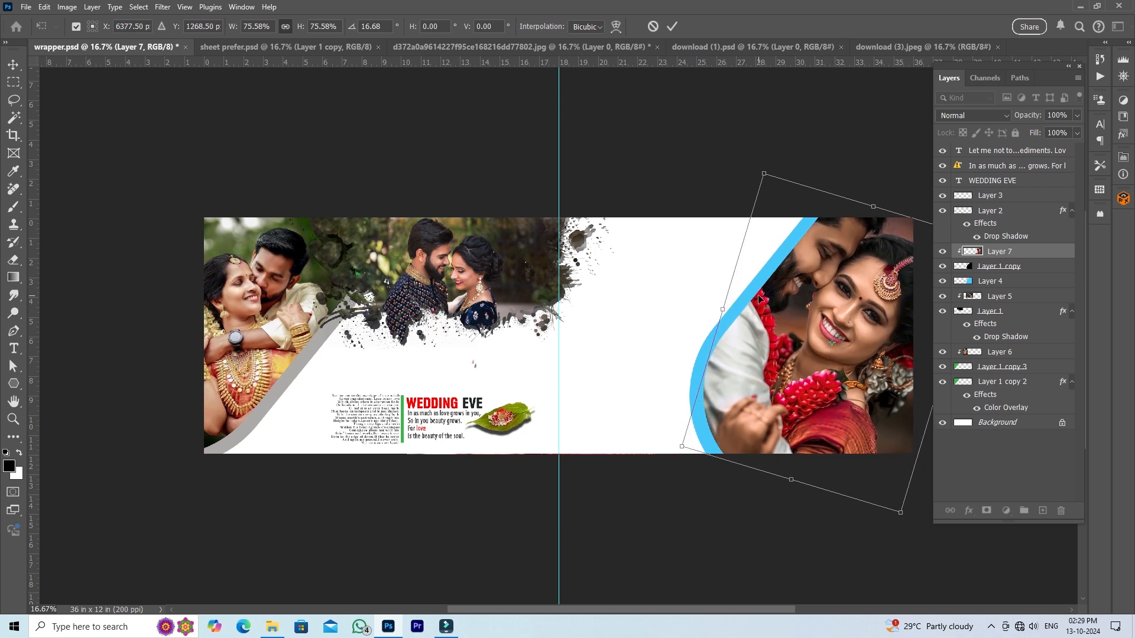
{"action": "left_click", "coordinate": [672, 28]}
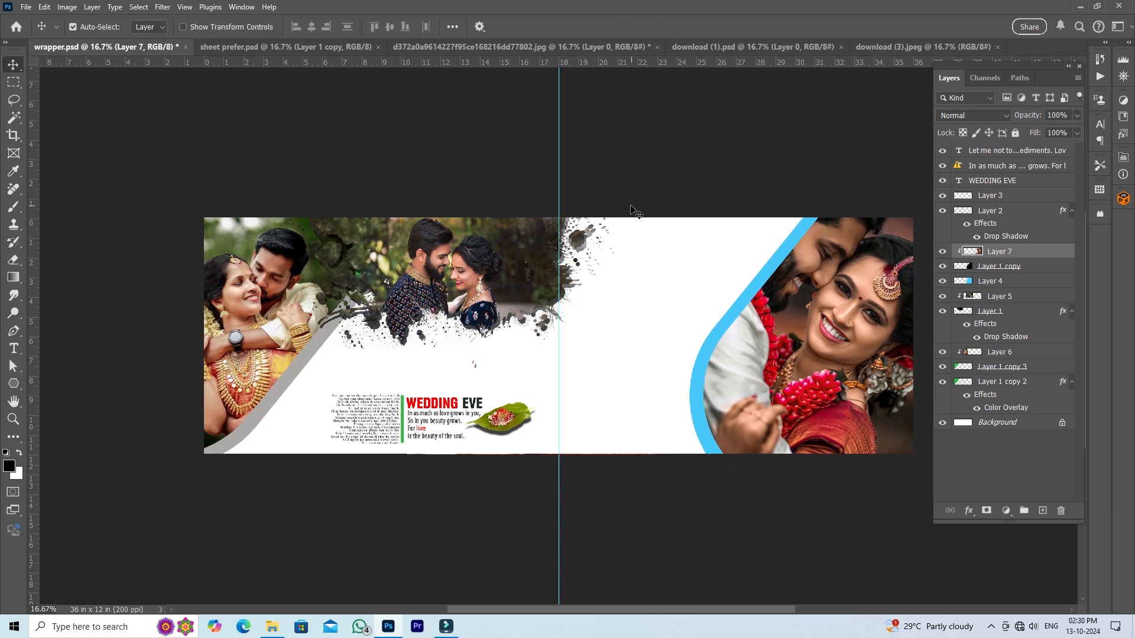
{"action": "key", "text": "ctrl+s"}
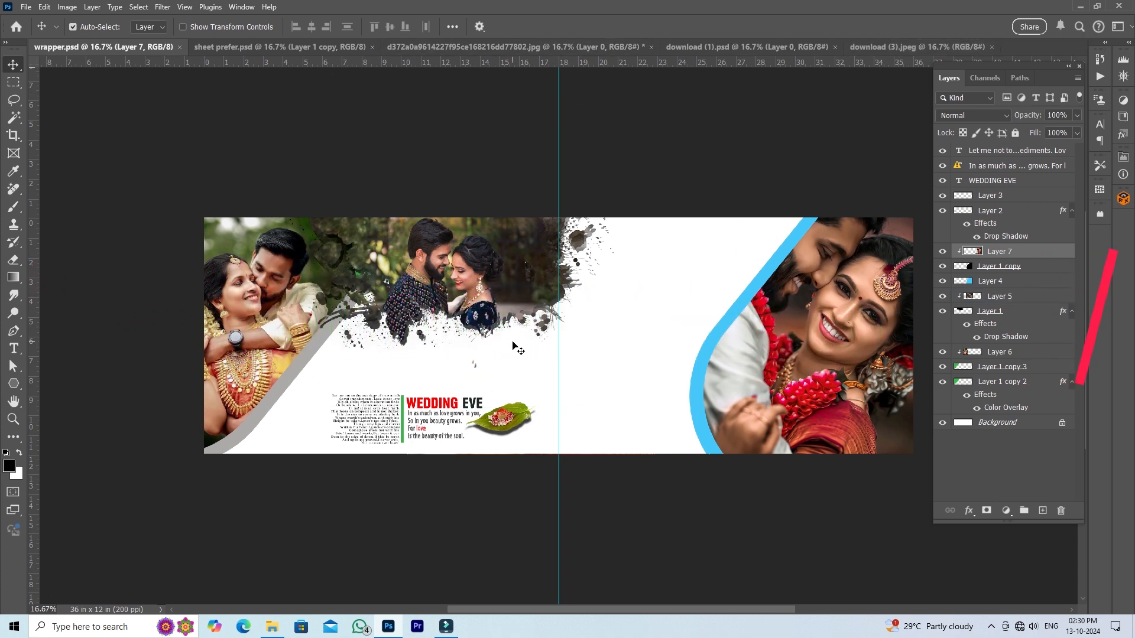
- Close every open document except wrapper.psd, discarding the changes to the extended couple photo
{"action": "key", "text": "ctrl"}
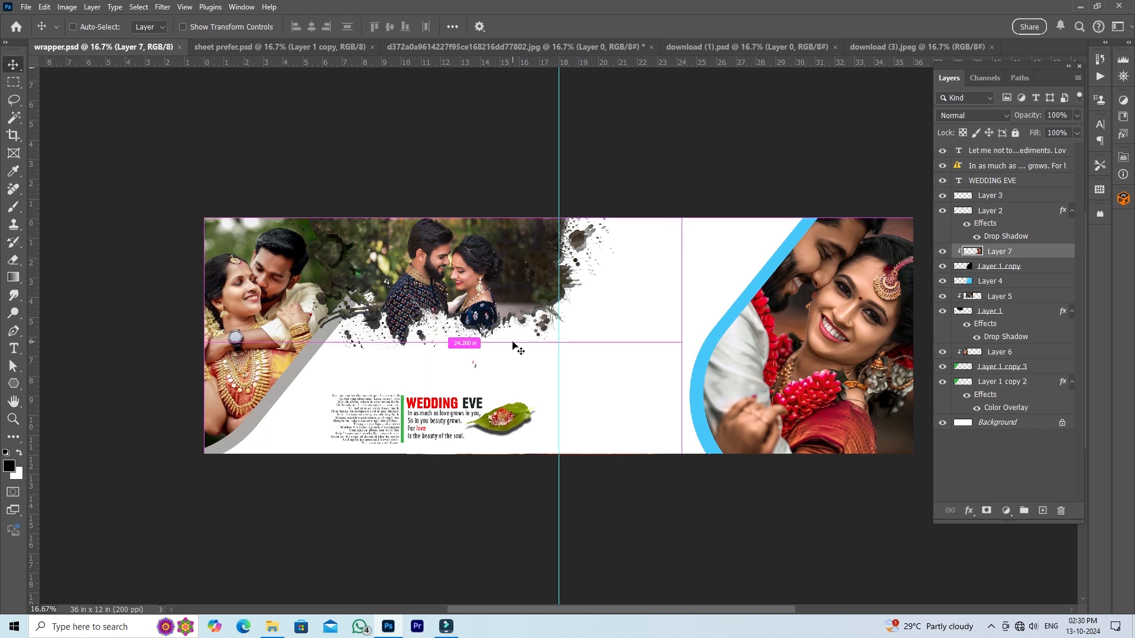
{"action": "key", "text": "ctrl+alt+p"}
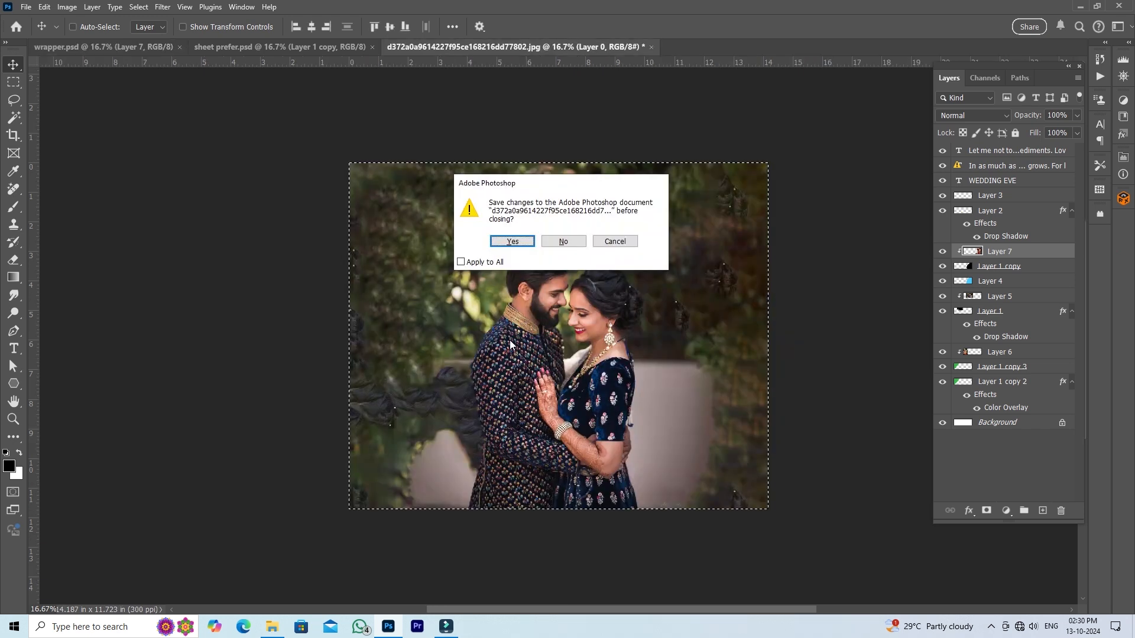
{"action": "left_click", "coordinate": [569, 242]}
{"action": "left_click", "coordinate": [560, 151]}
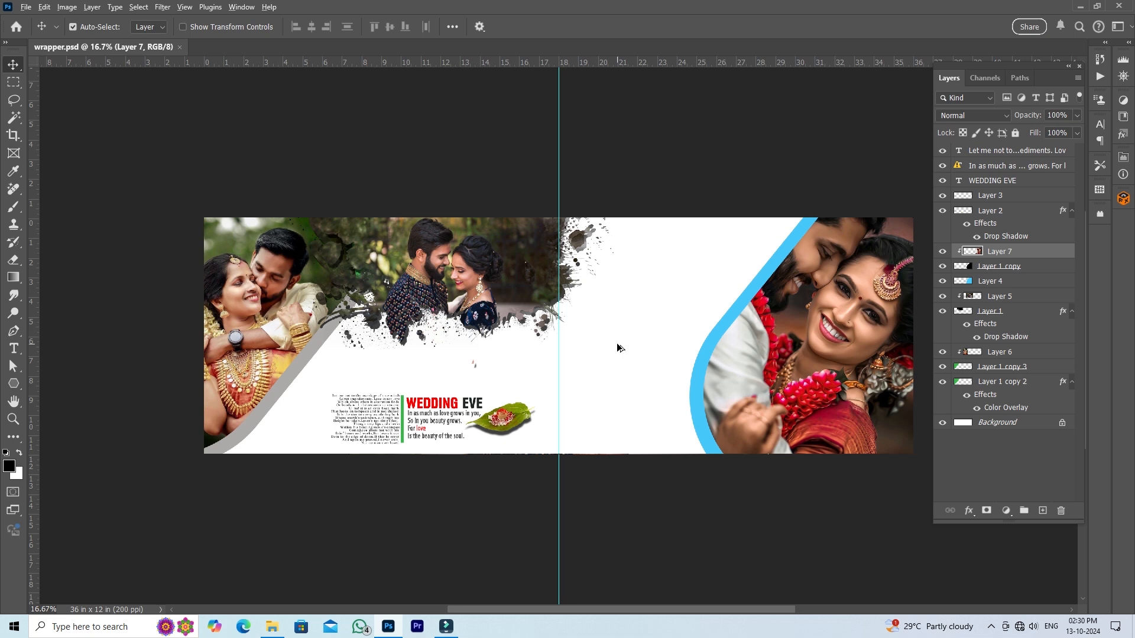
- Switch to File Explorer and open Beautiful Indian Bride.jpeg as a new document in Photoshop
{"action": "key", "text": "alt+Tab"}
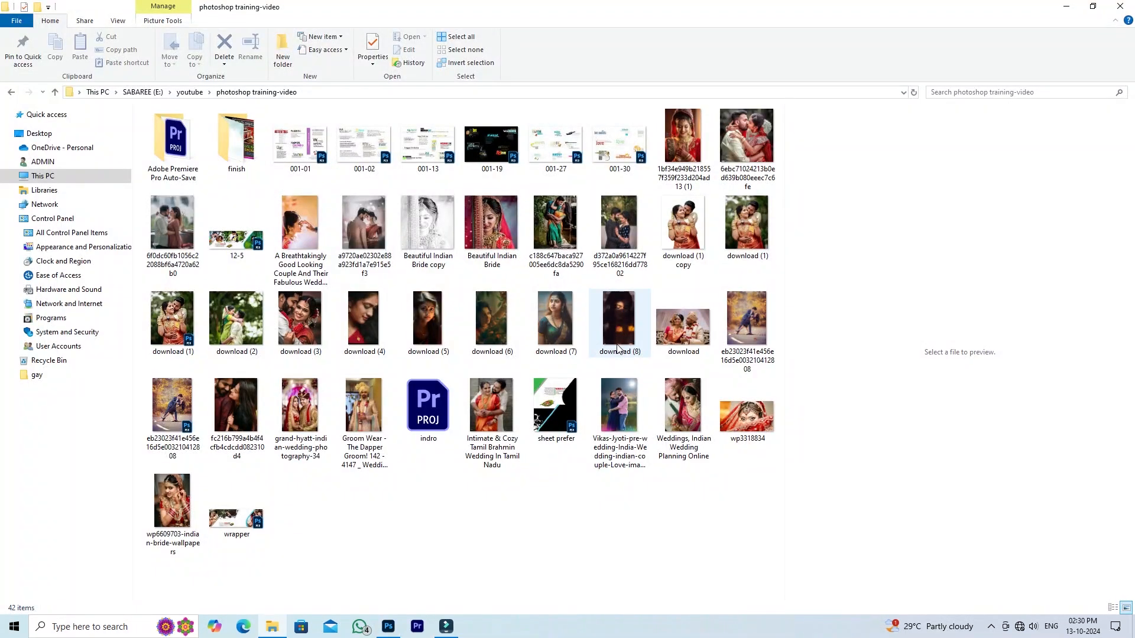
{"action": "left_click", "coordinate": [489, 232]}
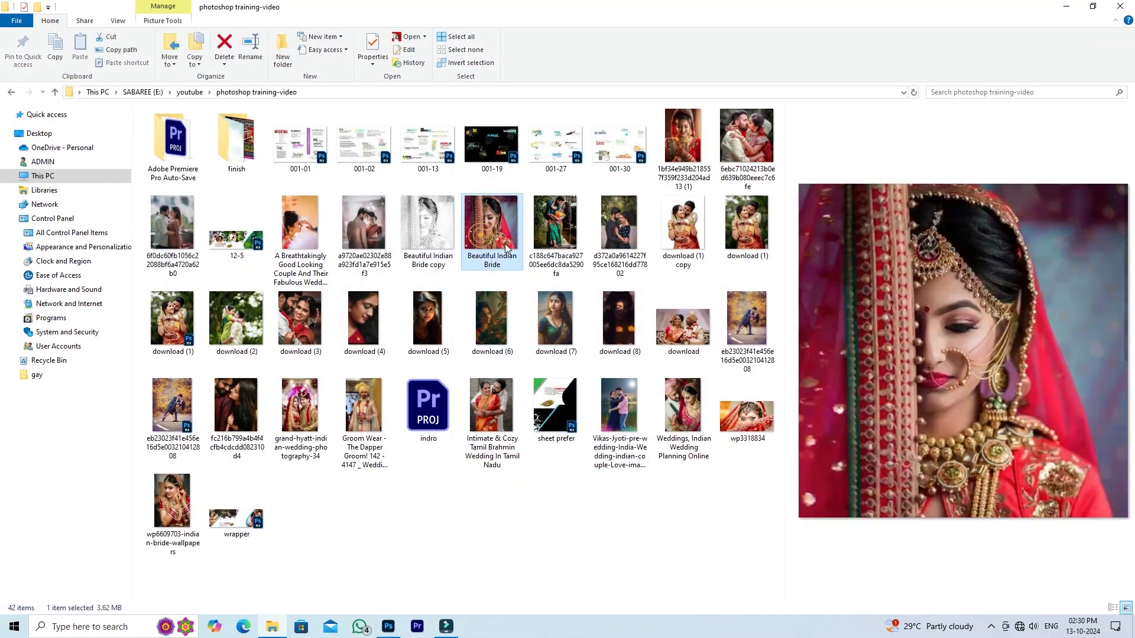
{"action": "left_click_drag", "start_coordinate": [489, 232], "coordinate": [750, 37]}
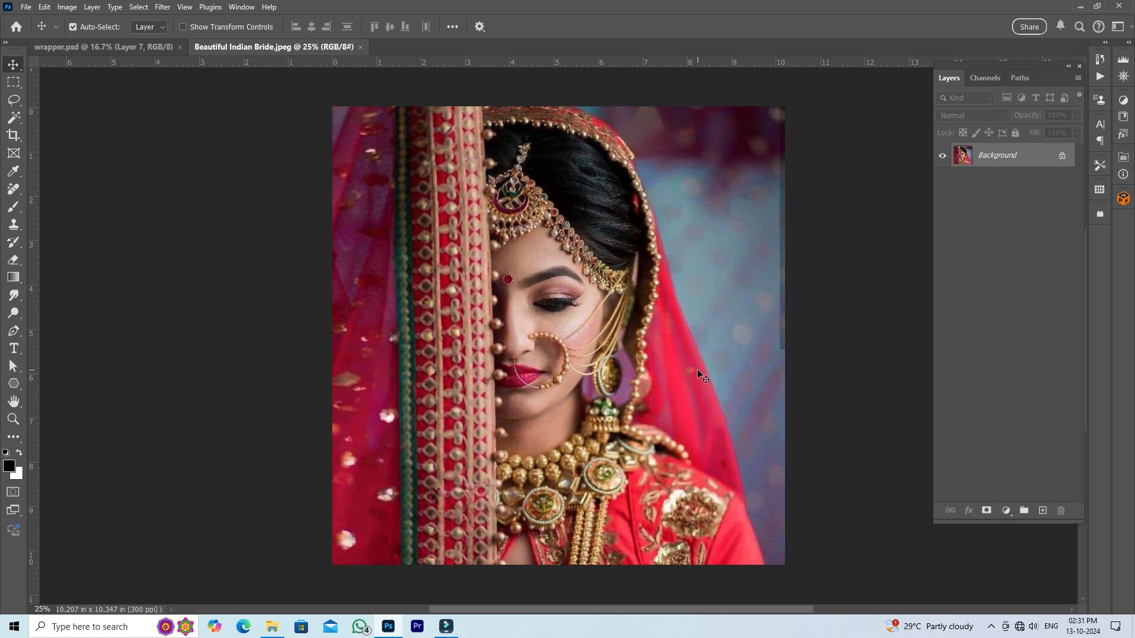
- Duplicate the bride photo's Background layer and desaturate the copy
{"action": "key", "text": "ctrl+j"}
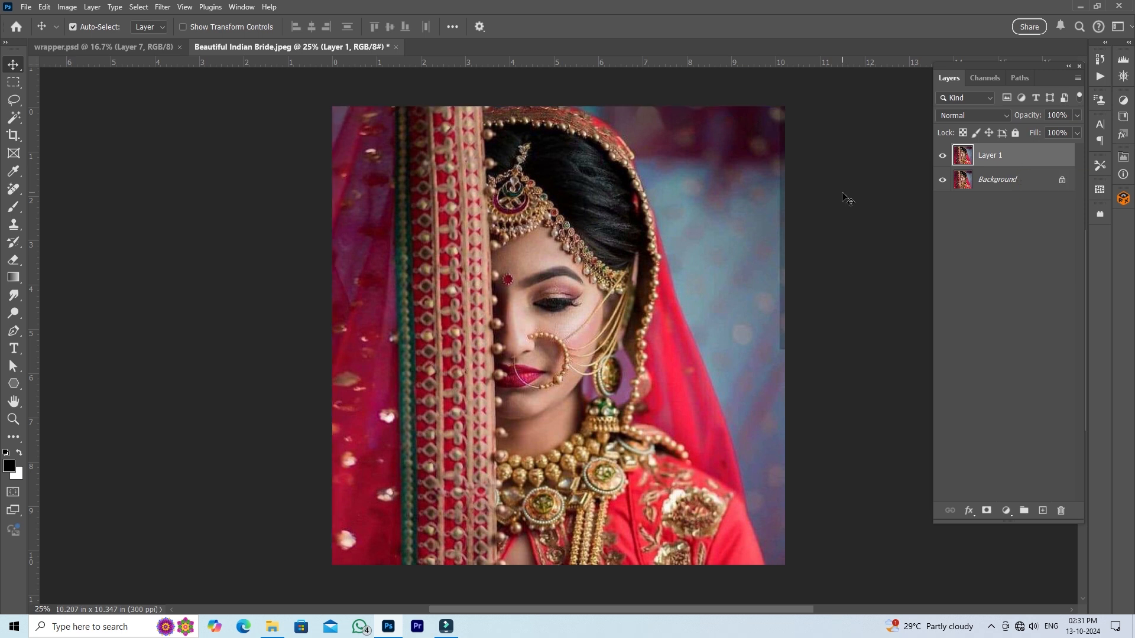
{"action": "key", "text": "ctrl"}
{"action": "key", "text": "ctrl+shift+u"}
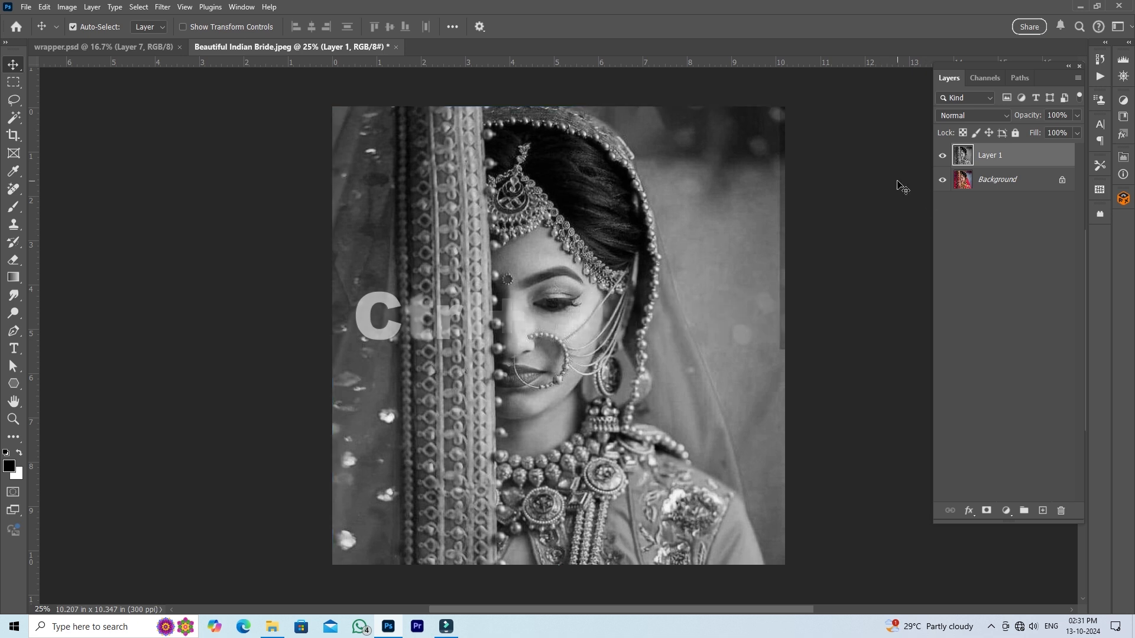
- Duplicate the desaturated layer, invert the new copy, and set its blend mode to Color Dodge
{"action": "key", "text": "ctrl+j"}
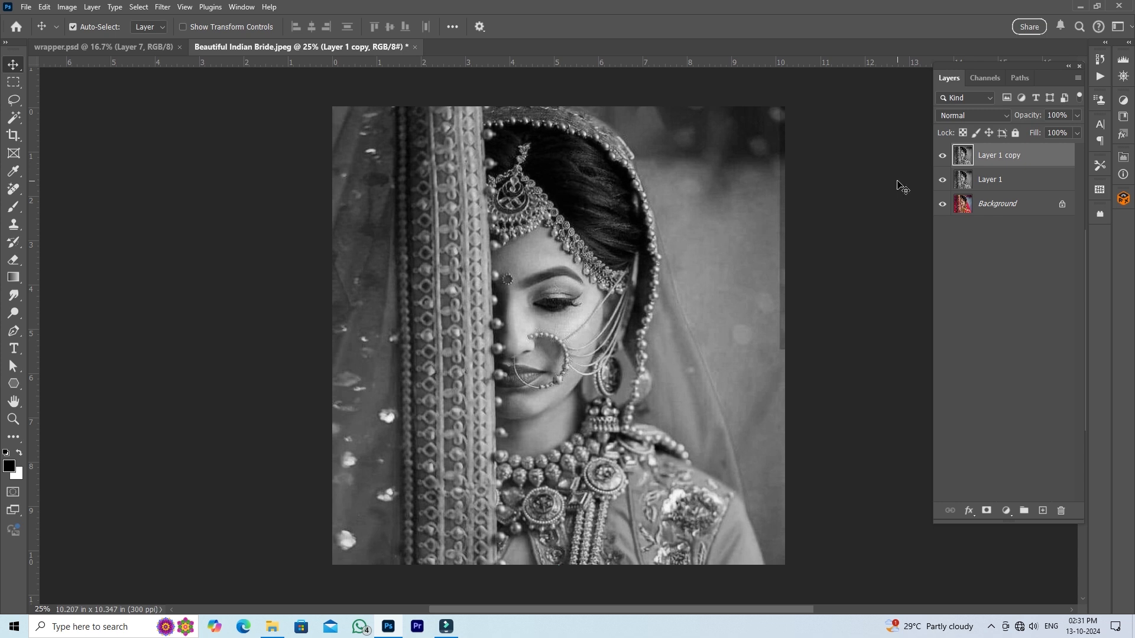
{"action": "key", "text": "ctrl+i"}
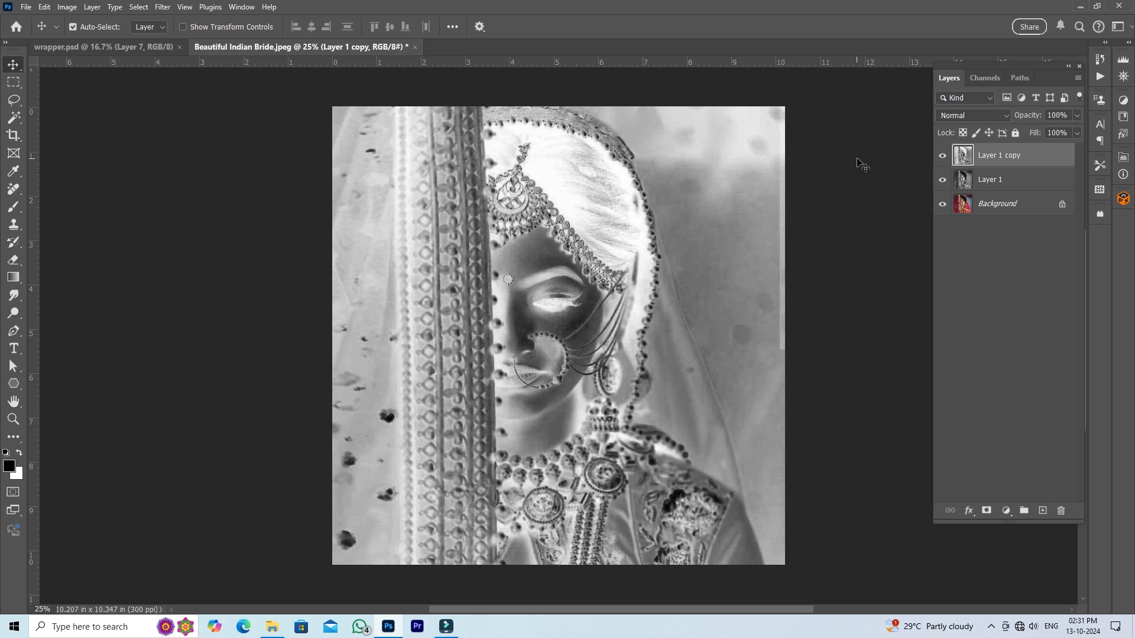
{"action": "left_click", "coordinate": [971, 116]}
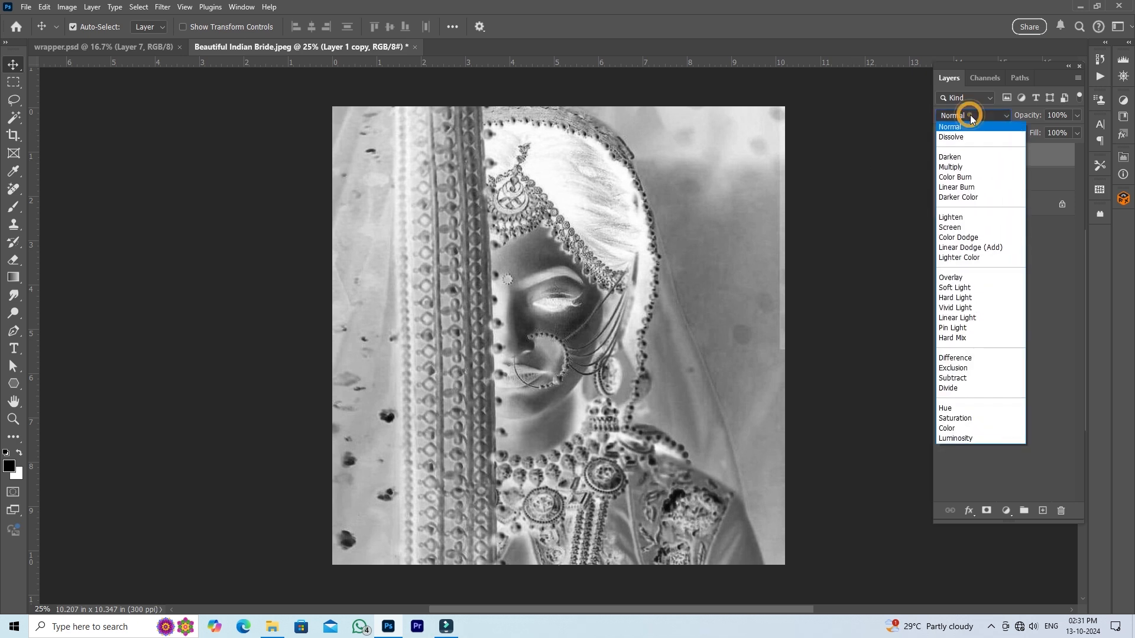
{"action": "left_click", "coordinate": [976, 238]}
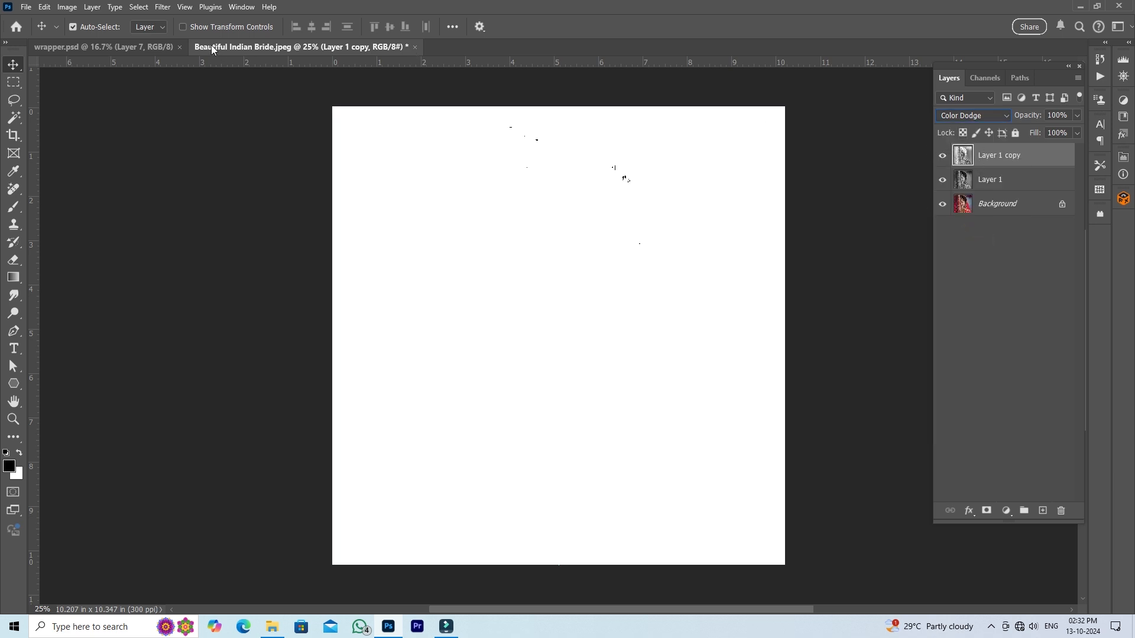
- Apply the Minimum filter to the inverted layer with a 4.2-pixel radius, preserving Roundness, for a pencil-sketch look
{"action": "left_click", "coordinate": [164, 8]}
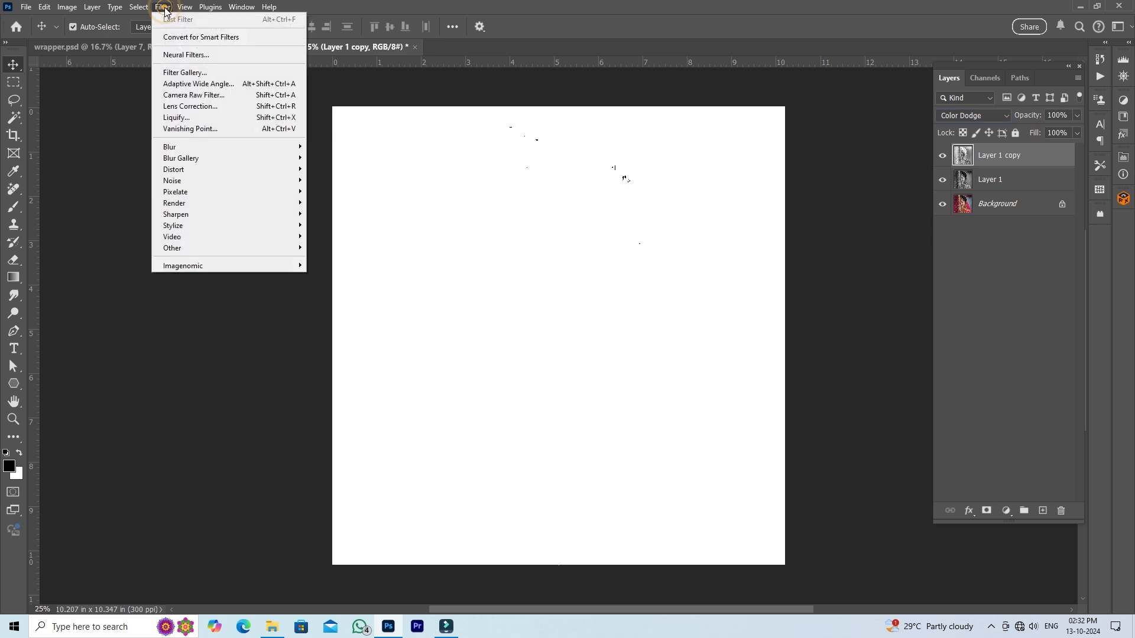
{"action": "mouse_move", "coordinate": [247, 251]}
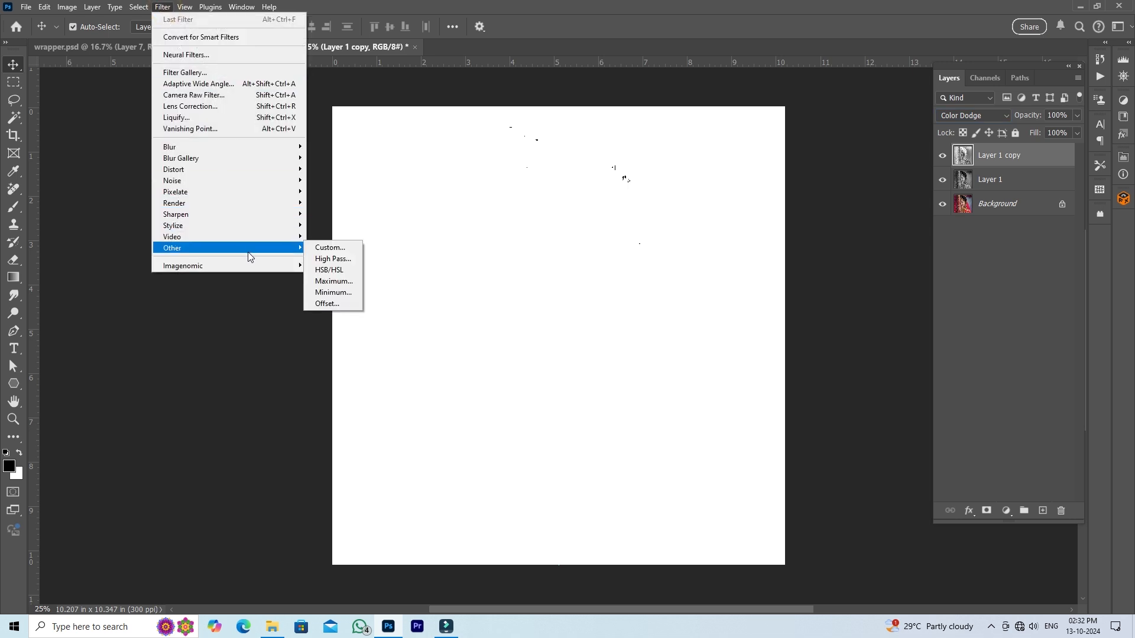
{"action": "left_click", "coordinate": [348, 297]}
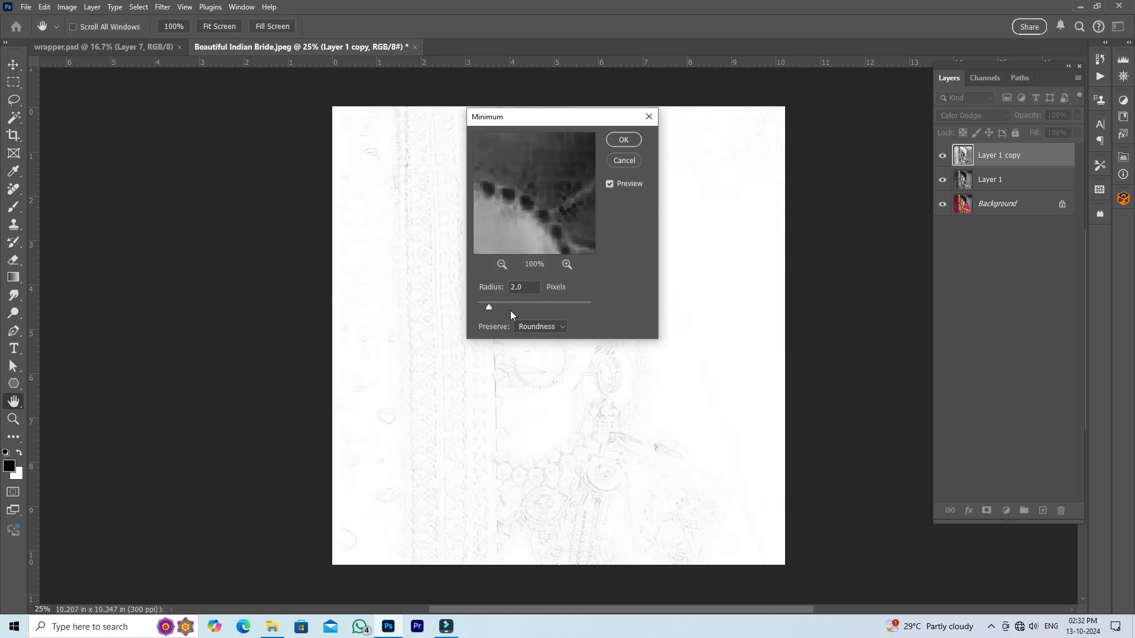
{"action": "left_click_drag", "start_coordinate": [494, 309], "coordinate": [496, 306]}
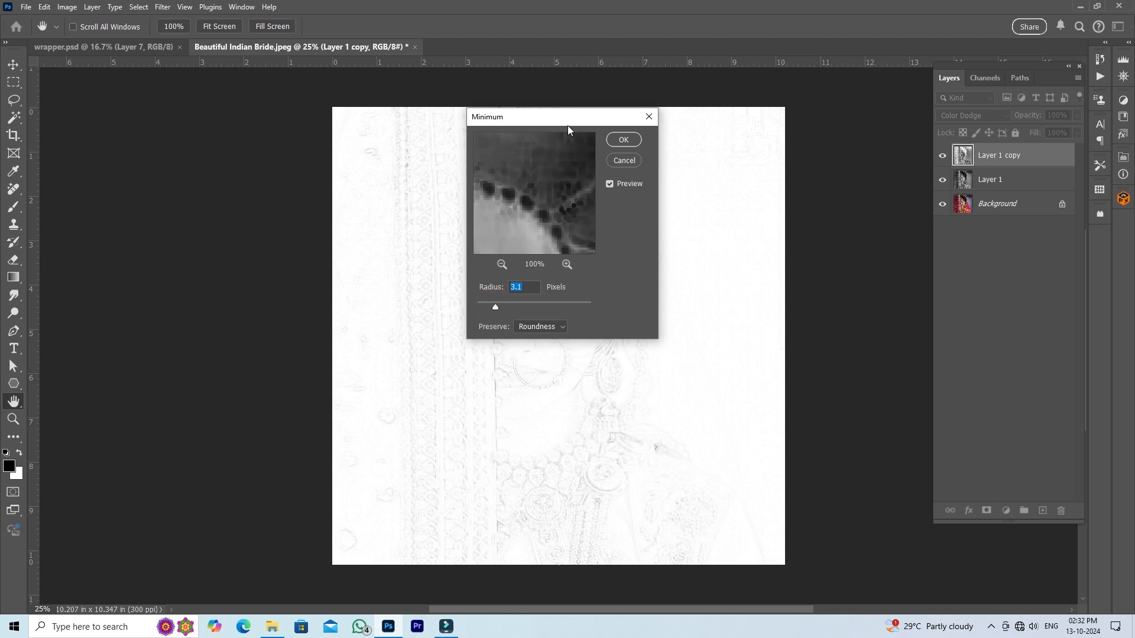
{"action": "left_click_drag", "start_coordinate": [567, 122], "coordinate": [764, 141]}
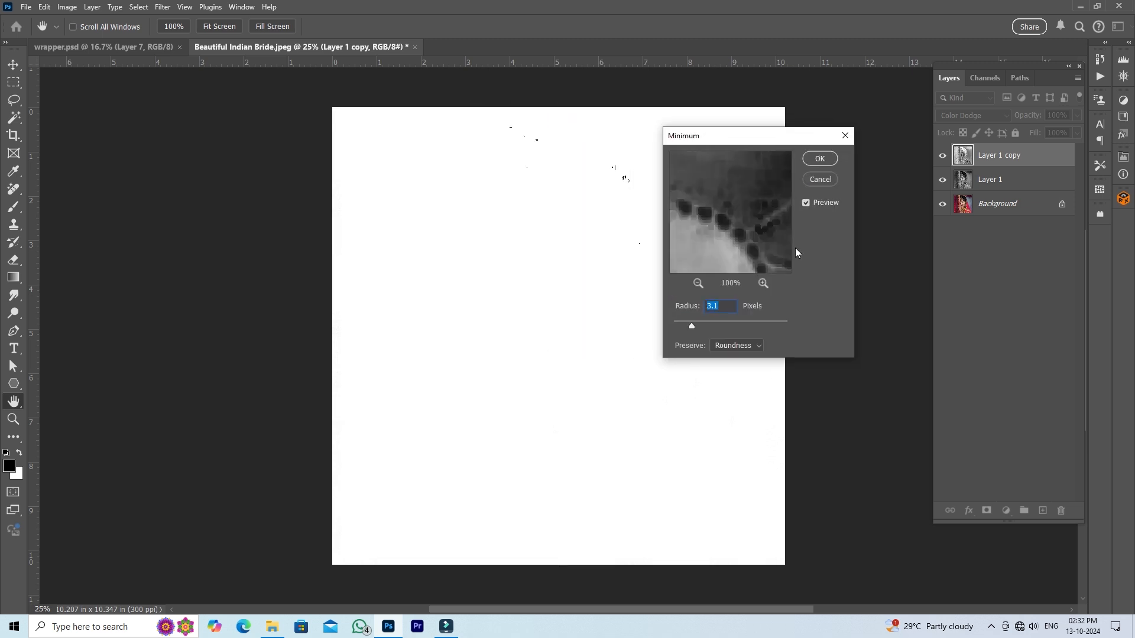
{"action": "left_click_drag", "start_coordinate": [698, 329], "coordinate": [701, 330]}
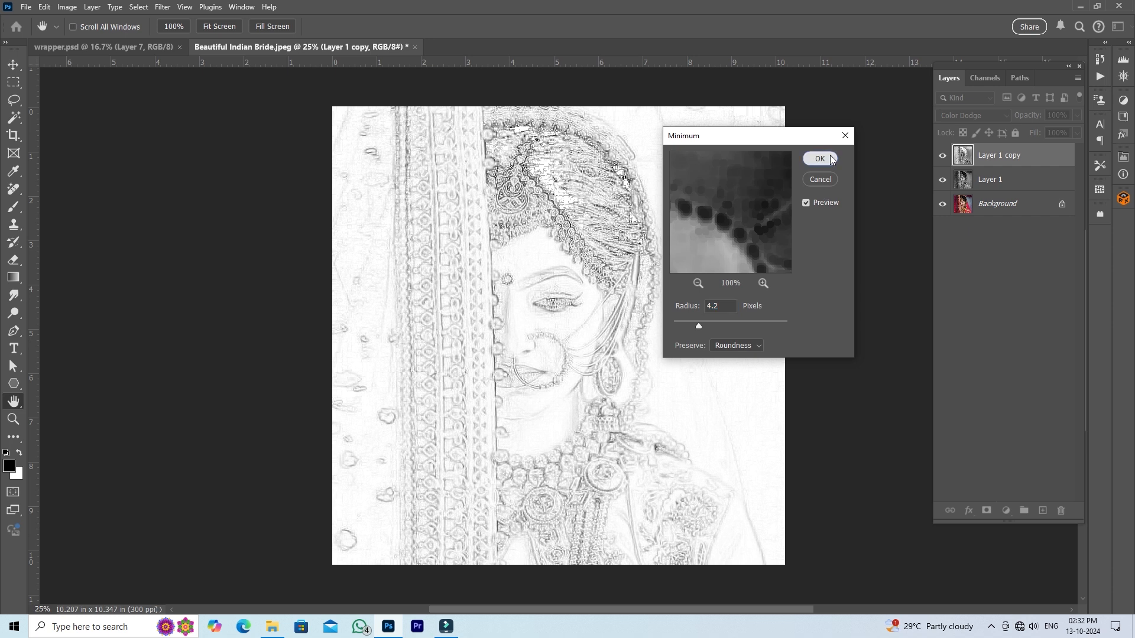
{"action": "left_click", "coordinate": [833, 163]}
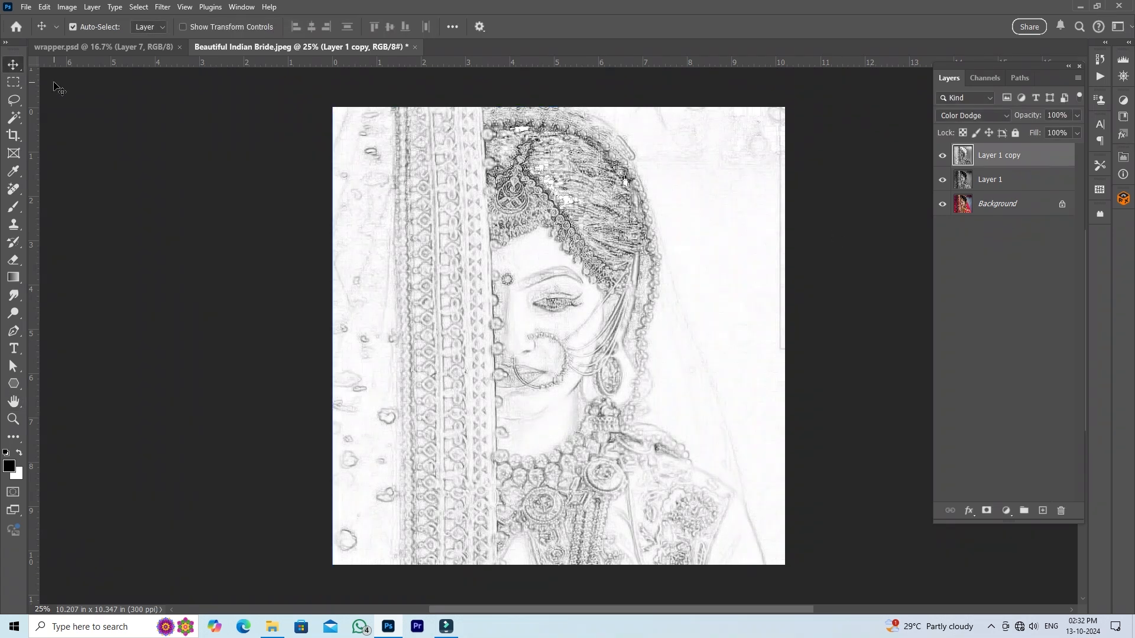
- Darken the sketch with a Levels adjustment on the inverted layer, using input values 0, 0.82 and 255
{"action": "left_click", "coordinate": [163, 7]}
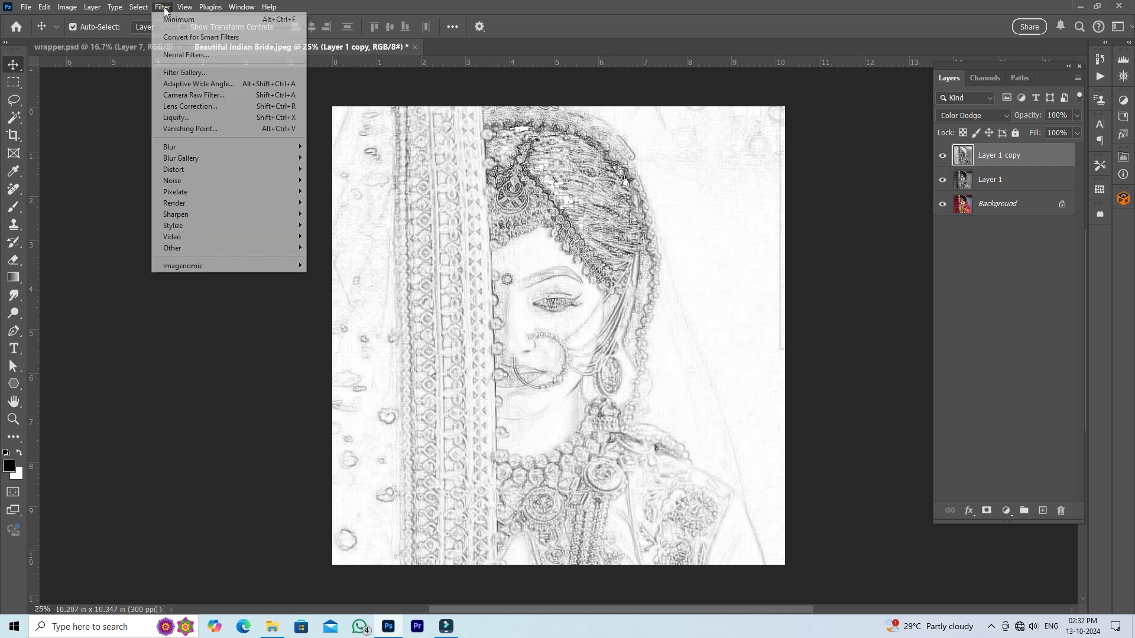
{"action": "left_click", "coordinate": [164, 7]}
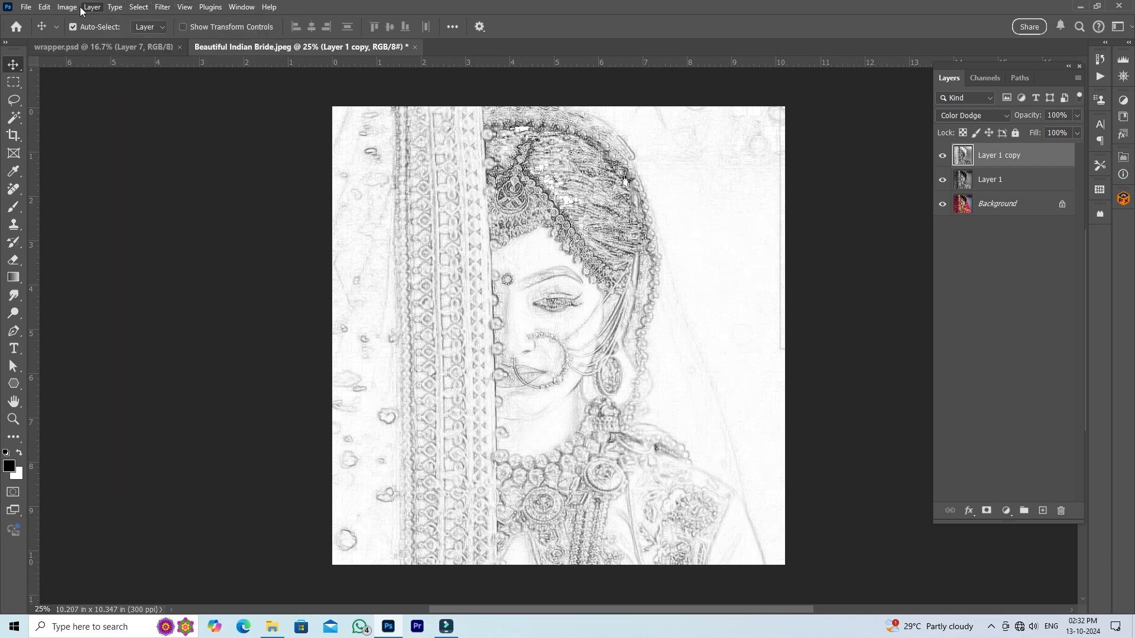
{"action": "left_click", "coordinate": [66, 7]}
{"action": "mouse_move", "coordinate": [103, 45]}
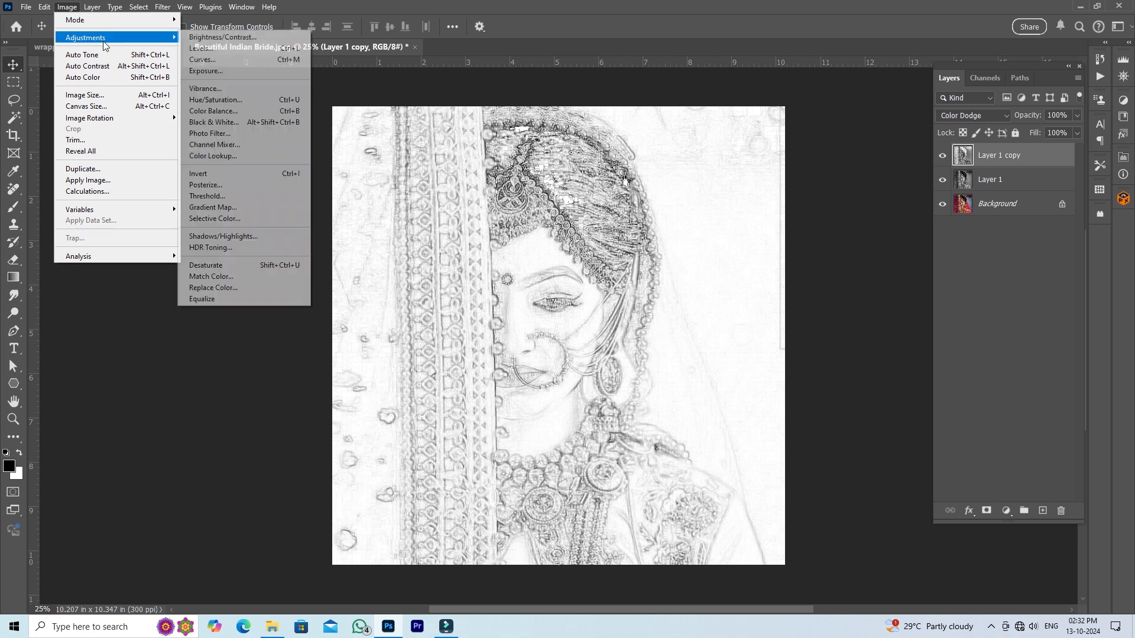
{"action": "left_click", "coordinate": [201, 49]}
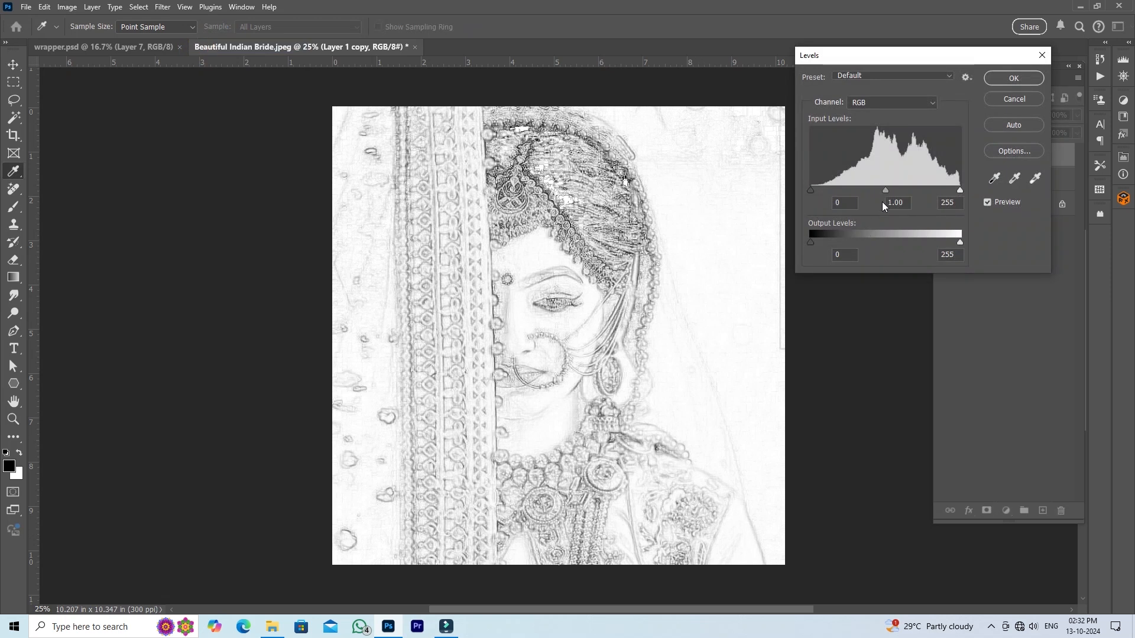
{"action": "left_click_drag", "start_coordinate": [814, 191], "coordinate": [821, 193]}
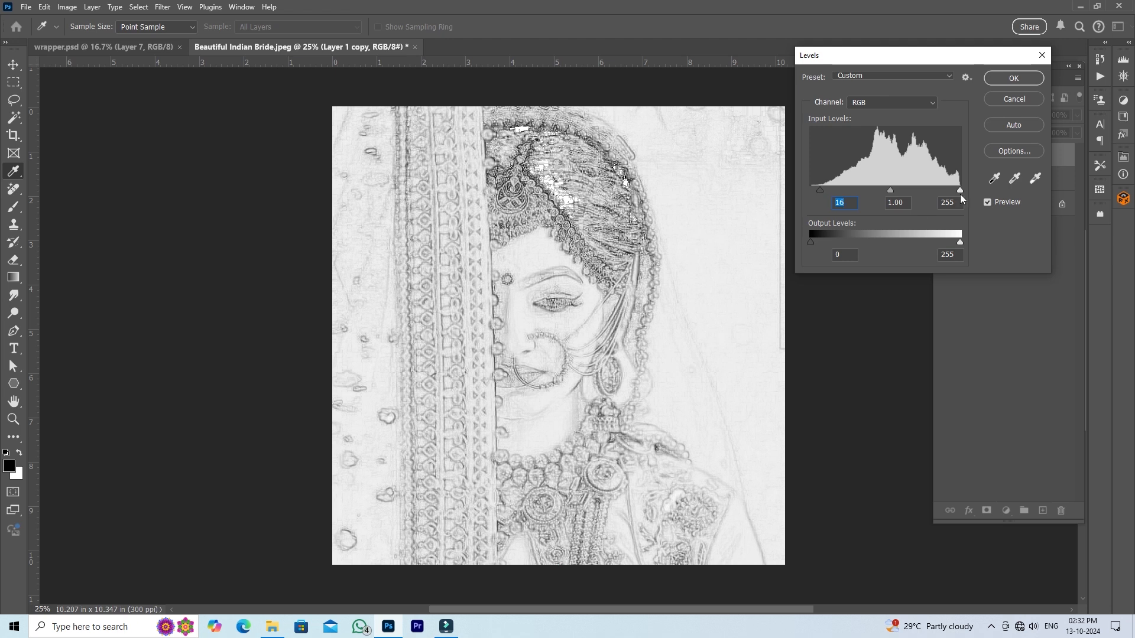
{"action": "left_click_drag", "start_coordinate": [889, 192], "coordinate": [969, 189]}
{"action": "left_click_drag", "start_coordinate": [898, 193], "coordinate": [899, 193]}
{"action": "left_click_drag", "start_coordinate": [823, 197], "coordinate": [804, 196]}
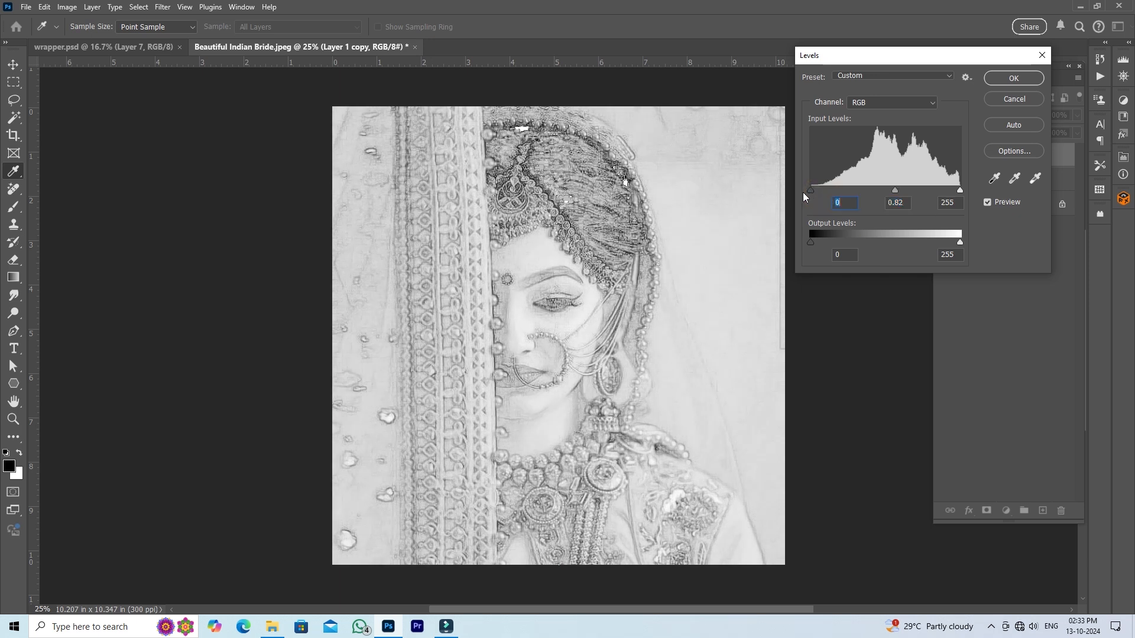
{"action": "left_click", "coordinate": [1012, 80]}
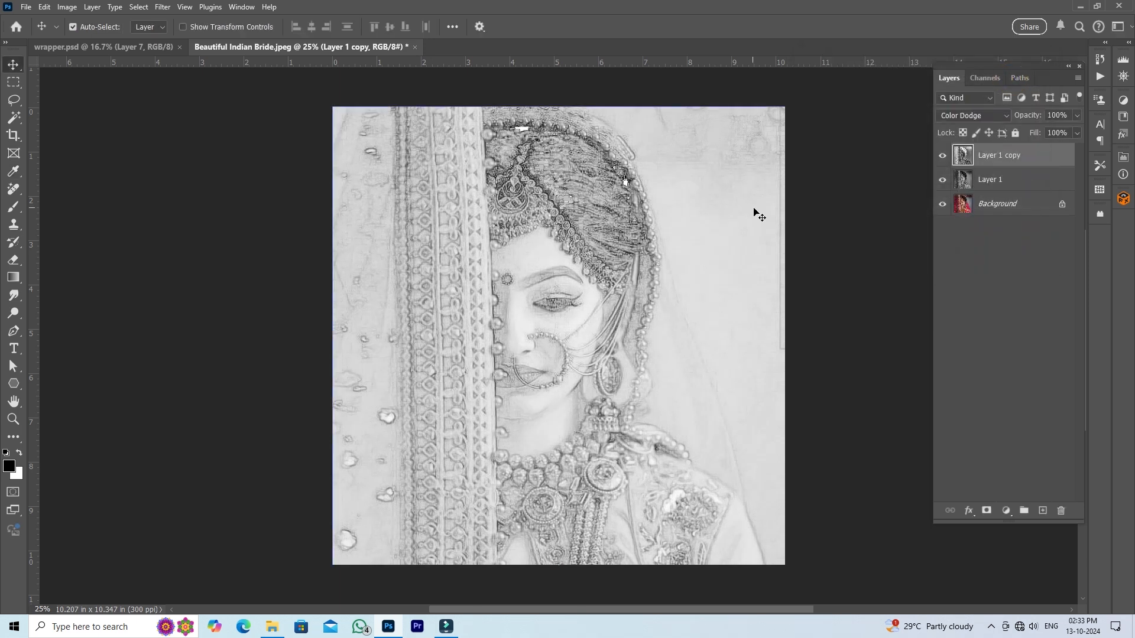
- Merge Layer 1 copy, Layer 1 and Background into a single layer
{"action": "left_click", "coordinate": [1005, 181], "text": "ctrl"}
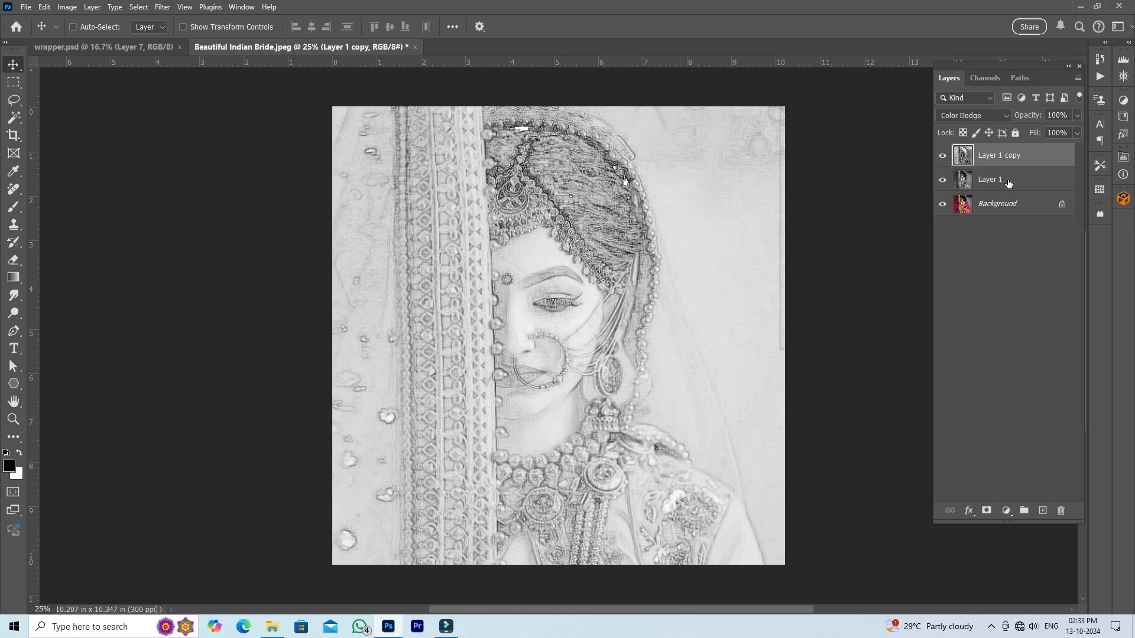
{"action": "left_click", "coordinate": [1003, 205], "text": "ctrl"}
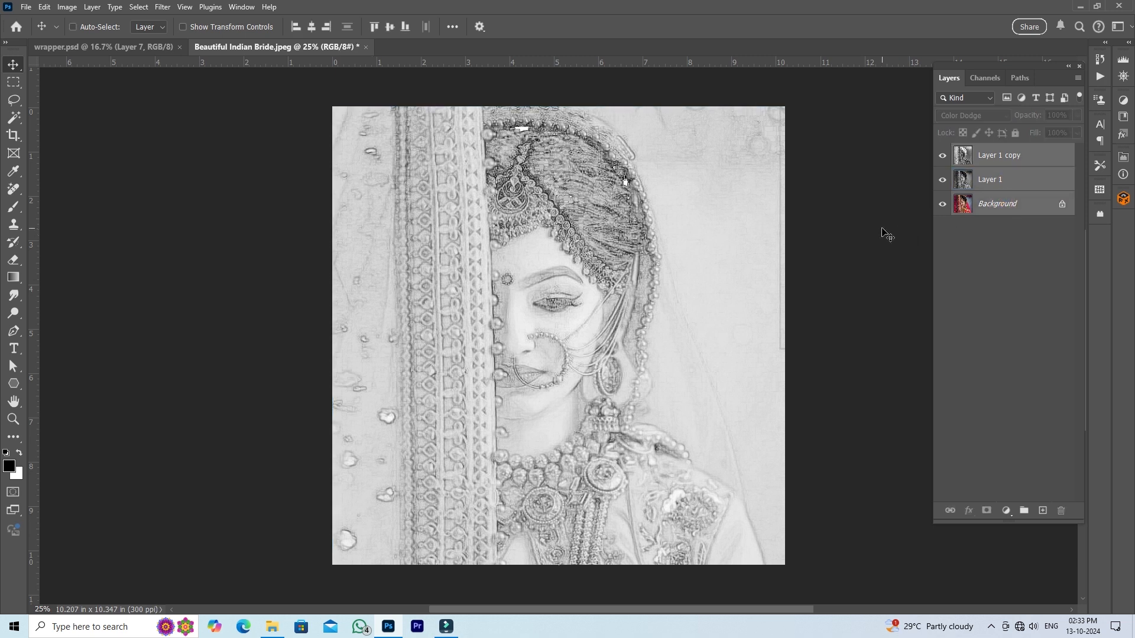
{"action": "key", "text": "ctrl+e"}
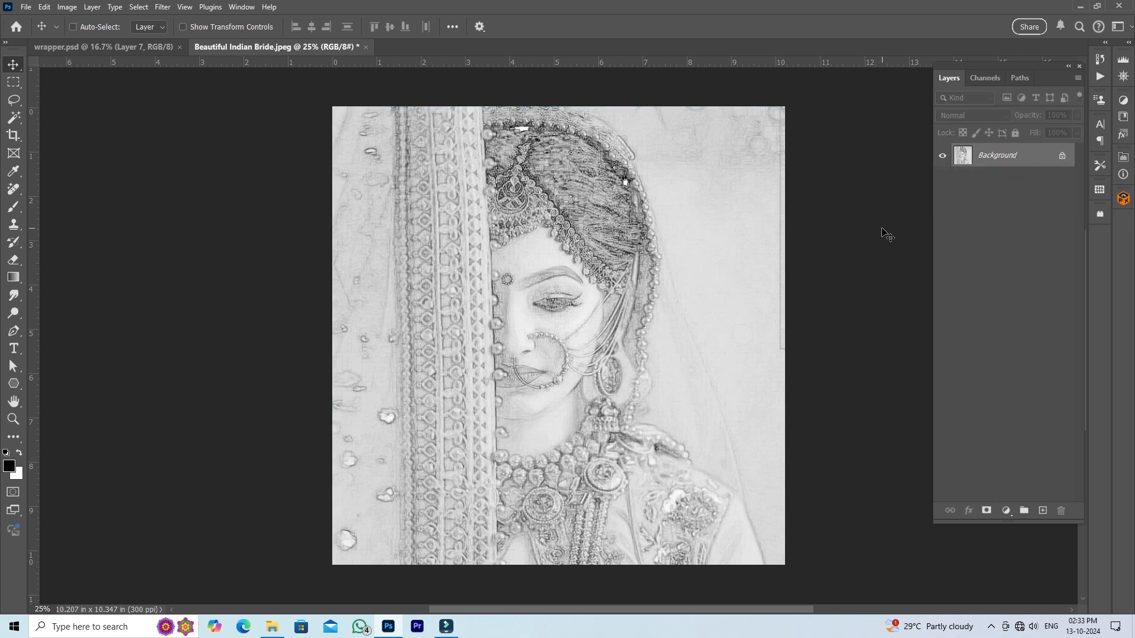
- Copy the whole bride sketch into wrapper.psd directly above the Background layer and align its side edge with the center guide
{"action": "key", "text": "ctrl+a"}
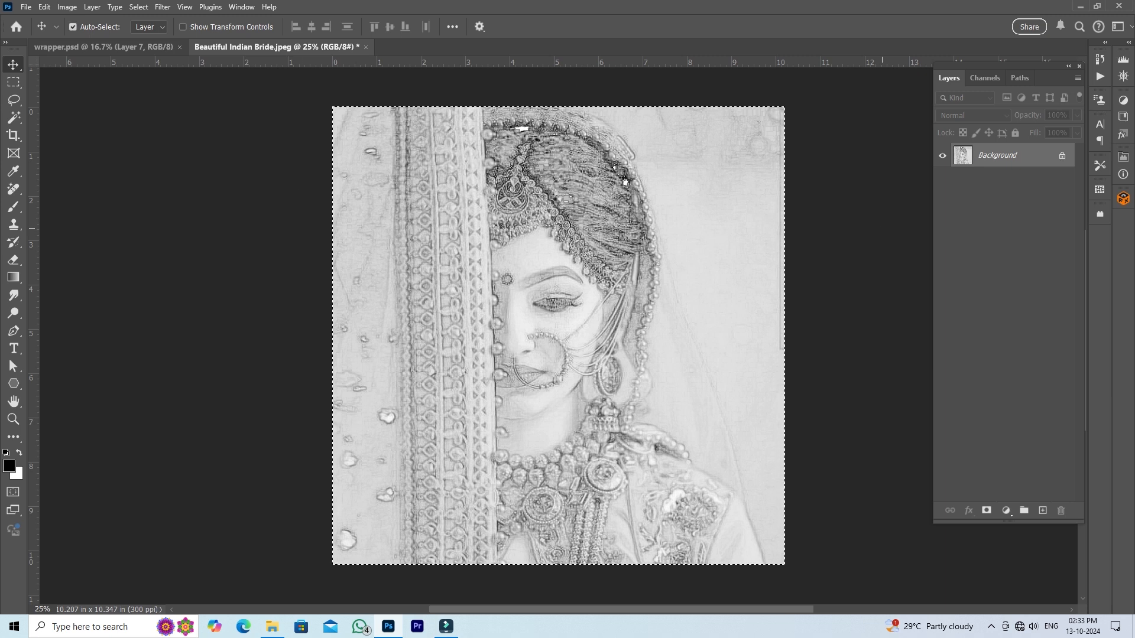
{"action": "left_click", "coordinate": [136, 48]}
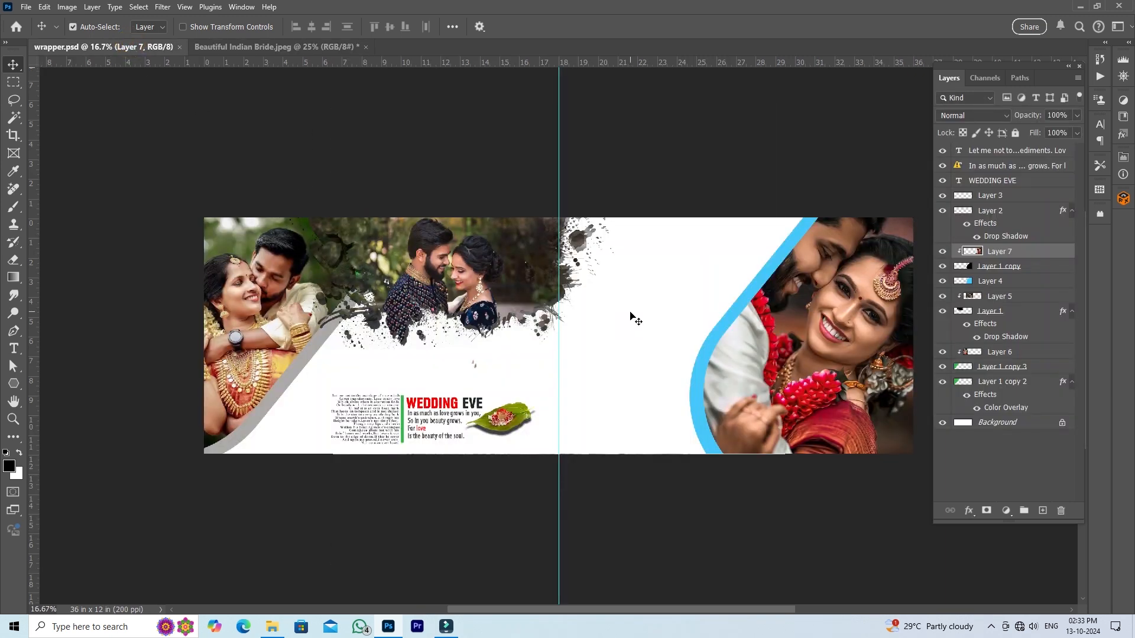
{"action": "right_click", "coordinate": [625, 320]}
{"action": "left_click", "coordinate": [642, 324]}
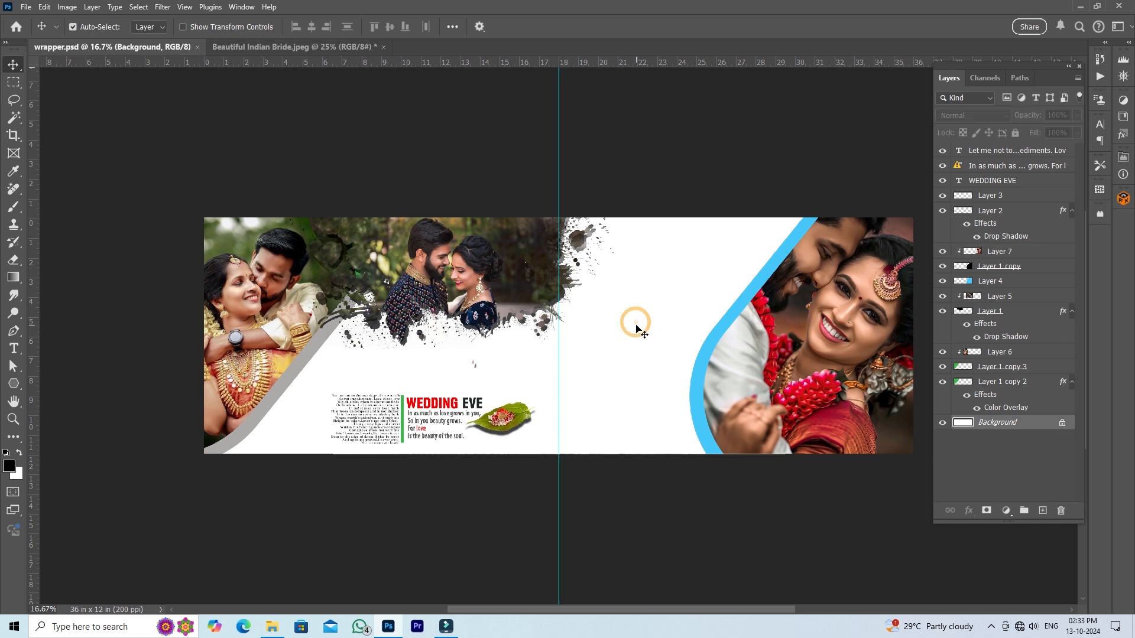
{"action": "key", "text": "ctrl+v"}
{"action": "mouse_move", "coordinate": [632, 342]}
{"action": "left_mouse_down"}
{"action": "mouse_move", "coordinate": [739, 308]}
{"action": "mouse_move", "coordinate": [647, 304]}
{"action": "mouse_move", "coordinate": [674, 292]}
{"action": "mouse_move", "coordinate": [689, 302]}
{"action": "left_mouse_up"}
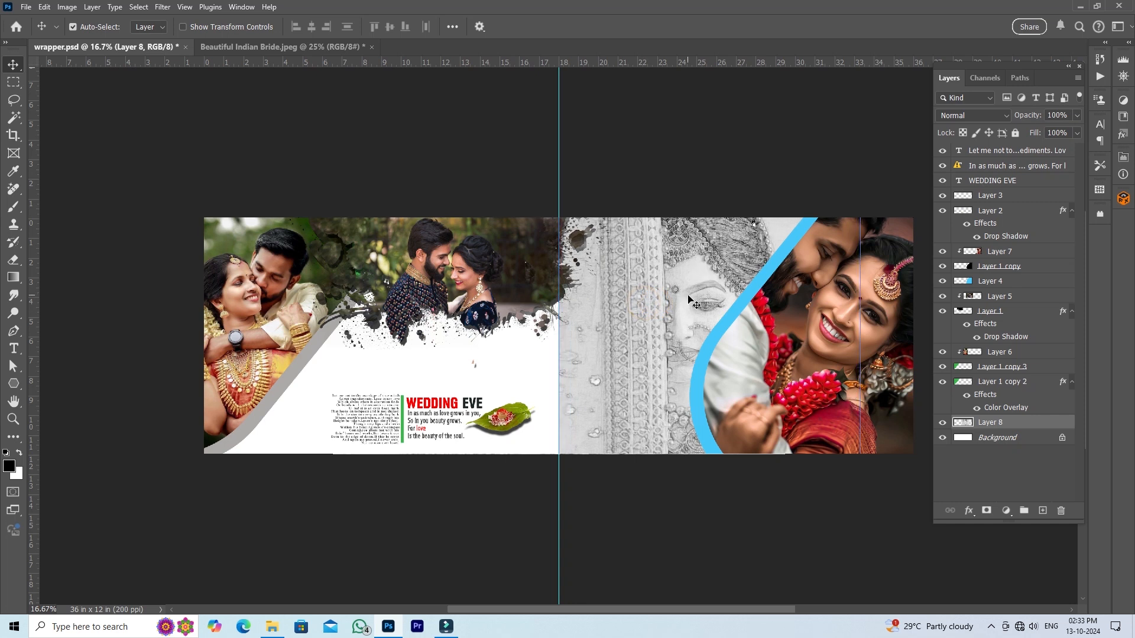
- Scale the pasted bride sketch to about 79.12% and position it between the center guide and the blue-edged shape
{"action": "key", "text": "ctrl+t"}
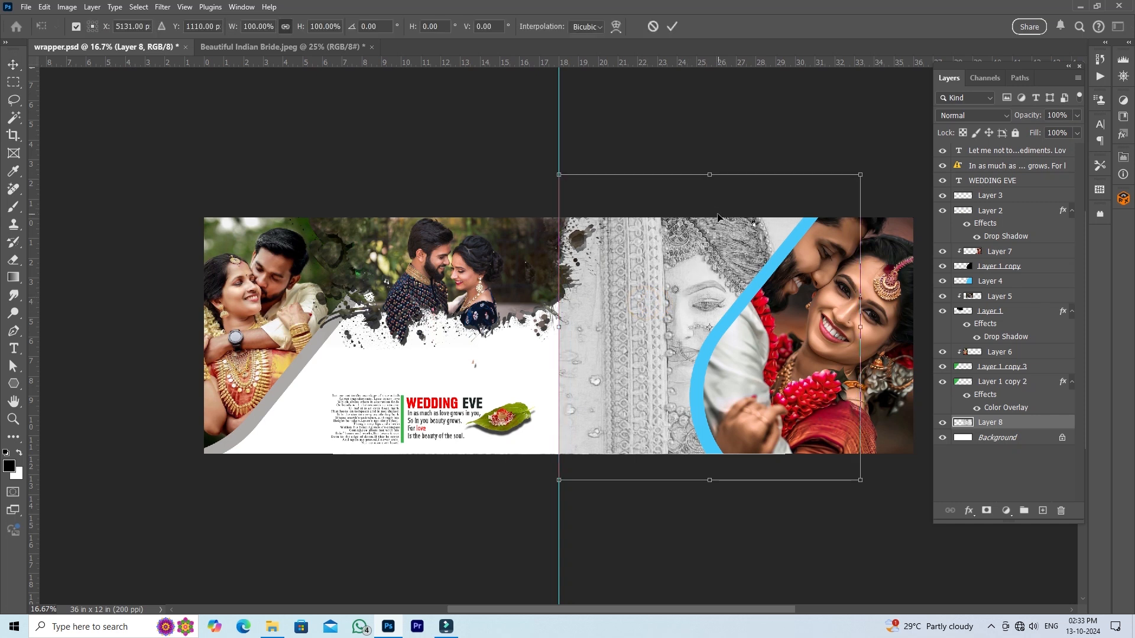
{"action": "left_click_drag", "start_coordinate": [709, 175], "coordinate": [709, 206]}
{"action": "left_click_drag", "start_coordinate": [713, 261], "coordinate": [684, 263]}
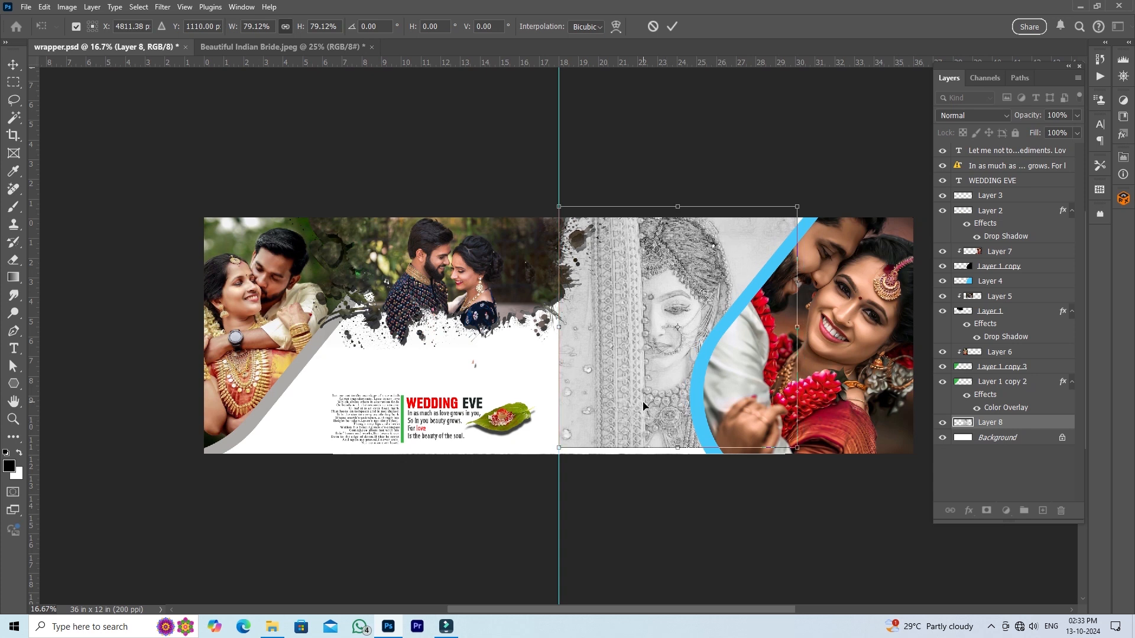
{"action": "left_click_drag", "start_coordinate": [644, 407], "coordinate": [642, 410]}
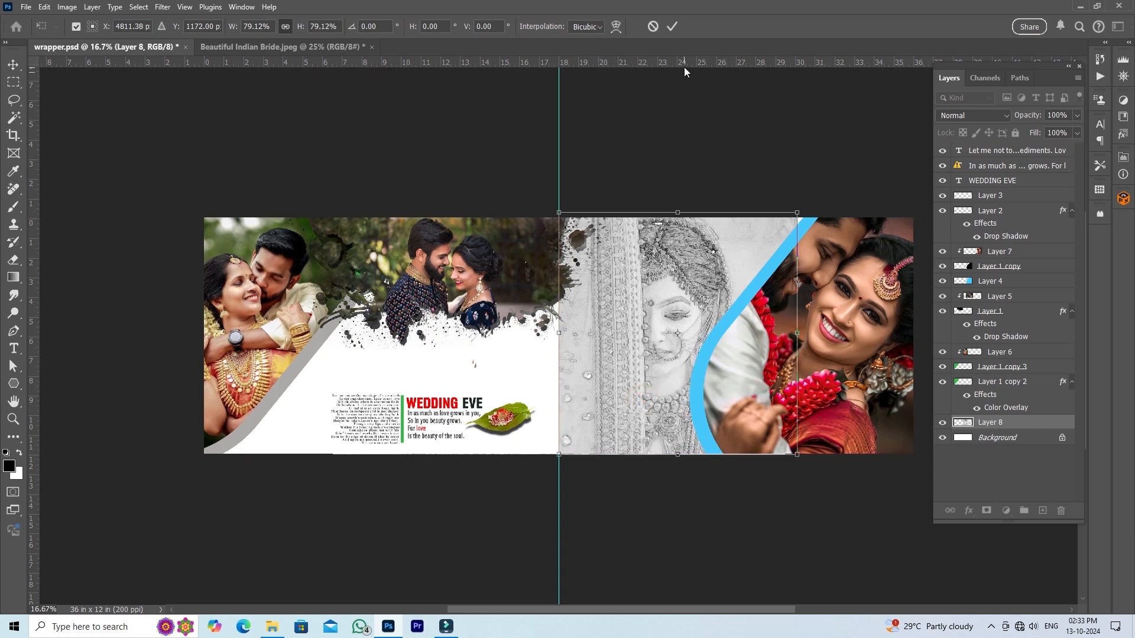
{"action": "left_click", "coordinate": [673, 27]}
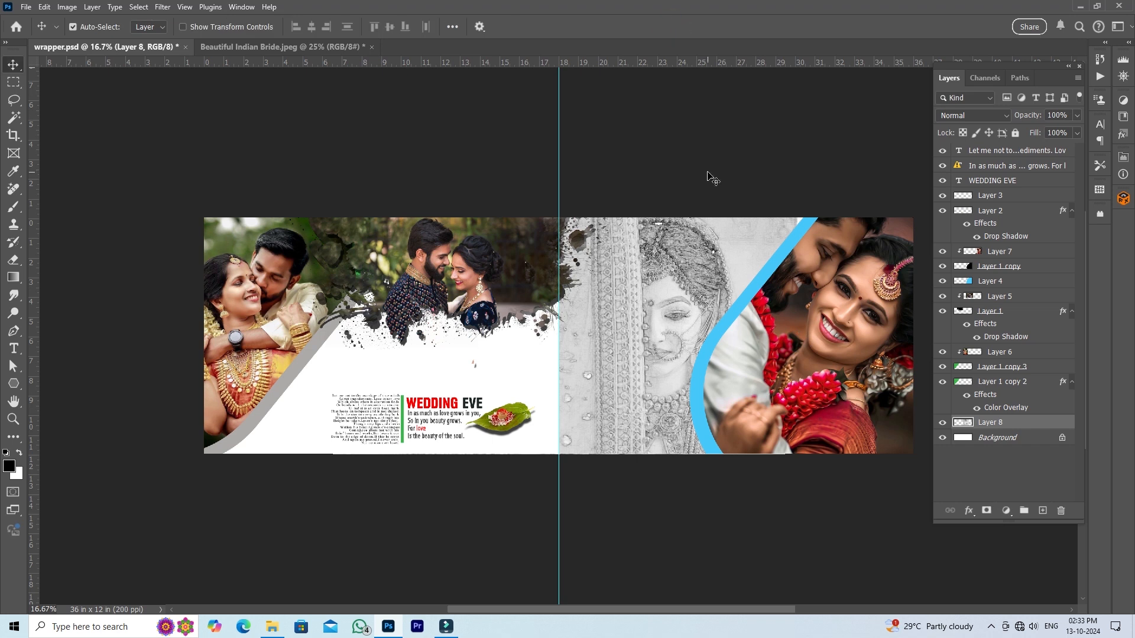
{"action": "mouse_move", "coordinate": [621, 315]}
{"action": "left_mouse_down"}
{"action": "mouse_move", "coordinate": [629, 360]}
{"action": "mouse_move", "coordinate": [615, 385]}
{"action": "left_mouse_up"}
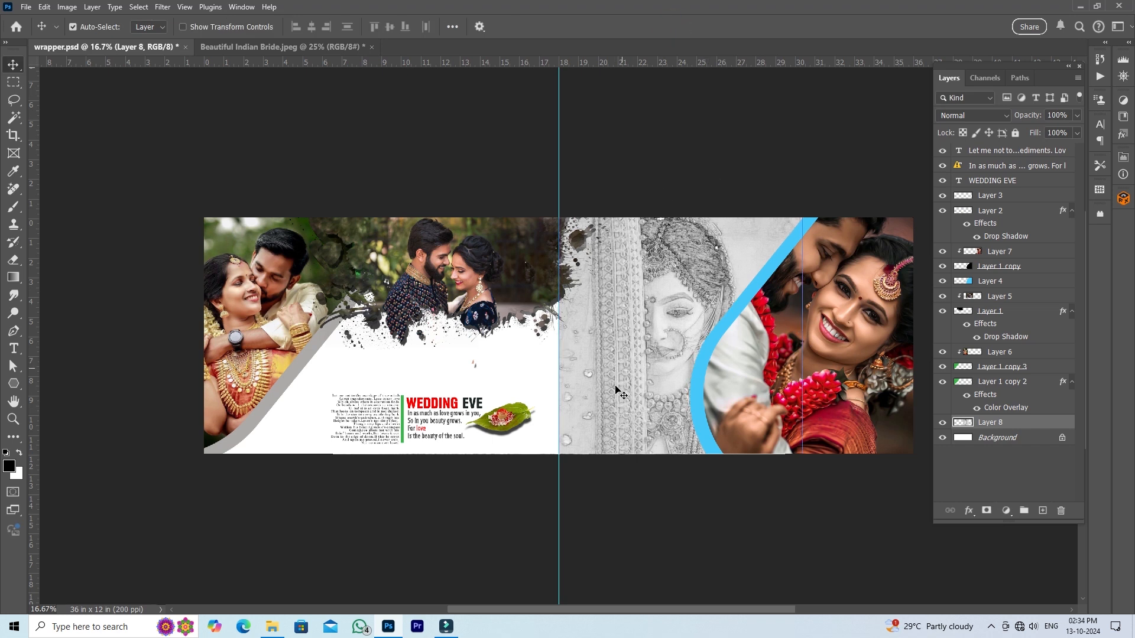
- Switch to File Explorer and open download (5).jpeg as a new document in Photoshop
{"action": "left_click", "coordinate": [784, 364]}
{"action": "left_click", "coordinate": [486, 313]}
{"action": "key", "text": "alt+Tab"}
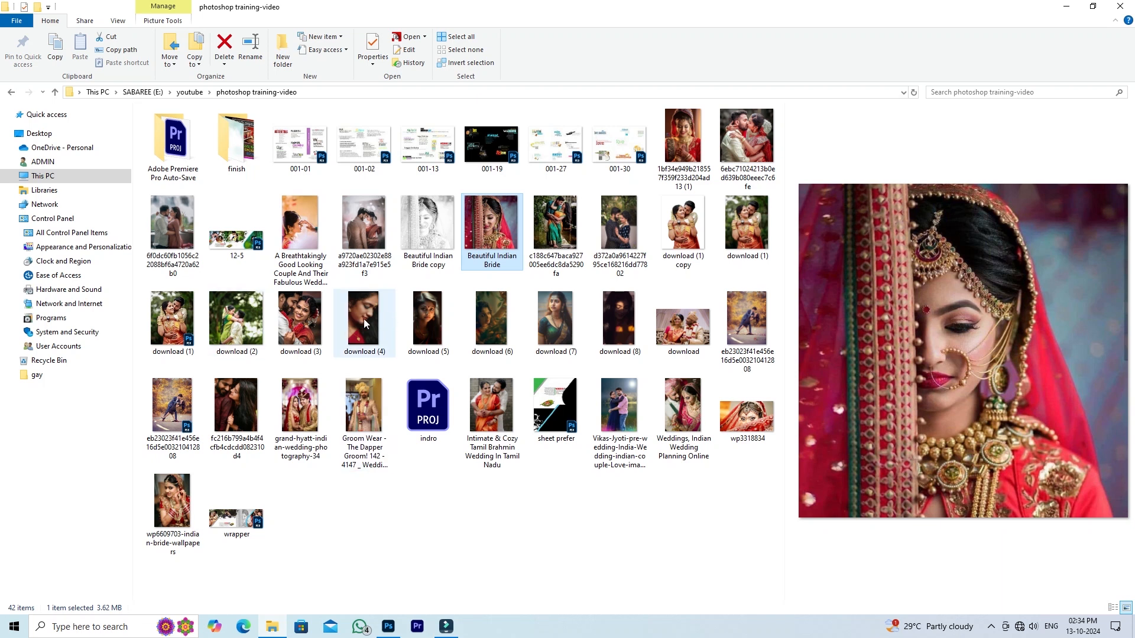
{"action": "left_click", "coordinate": [422, 320]}
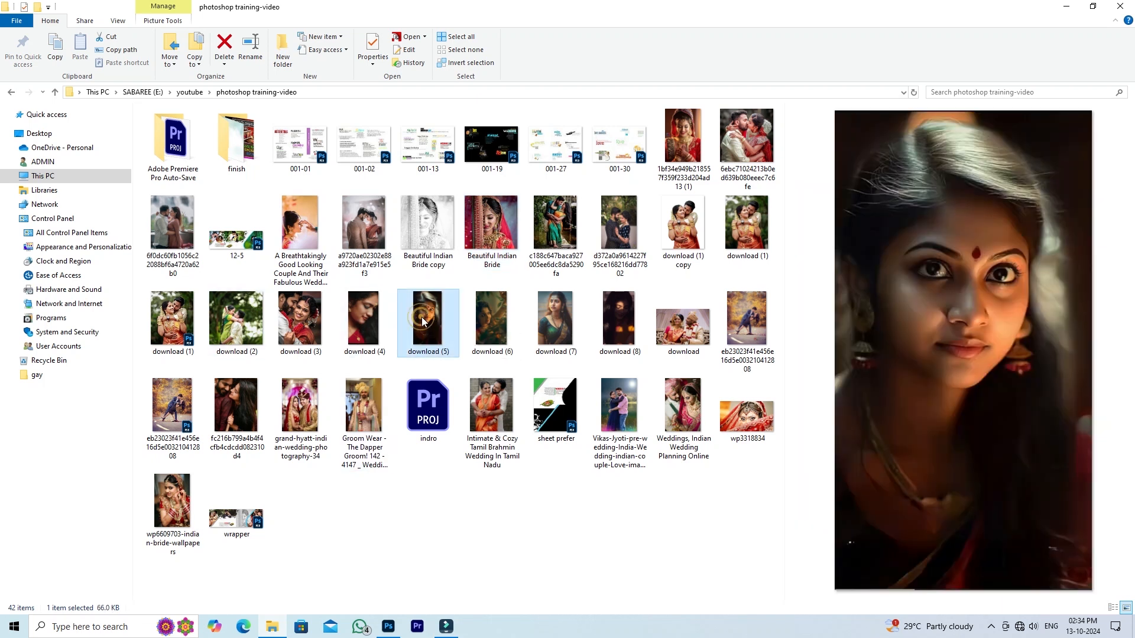
{"action": "left_click_drag", "start_coordinate": [424, 316], "coordinate": [702, 41]}
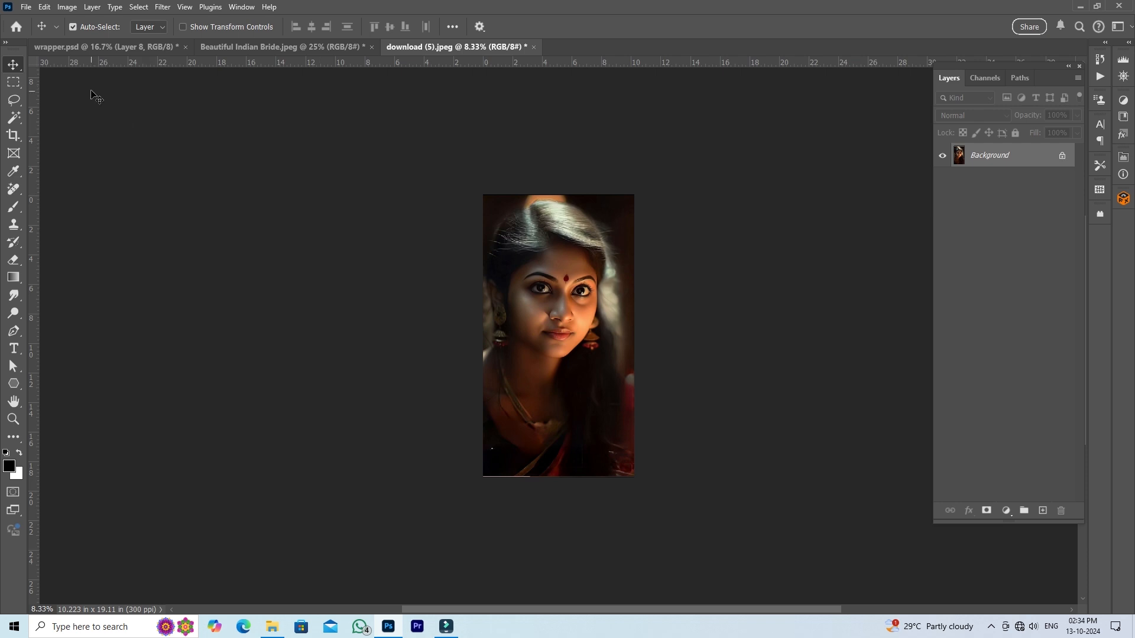
- Create a new portrait document from the recent 8 x 10 in preset at 200 pixels per centimeter with a white background
{"action": "left_click", "coordinate": [26, 7]}
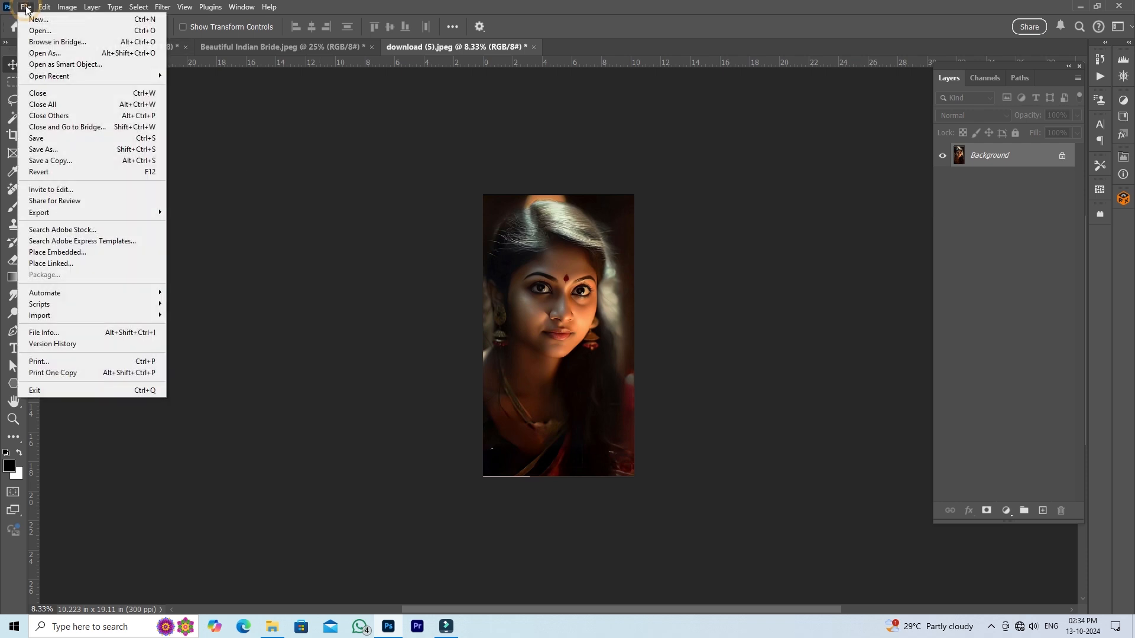
{"action": "left_click", "coordinate": [34, 22]}
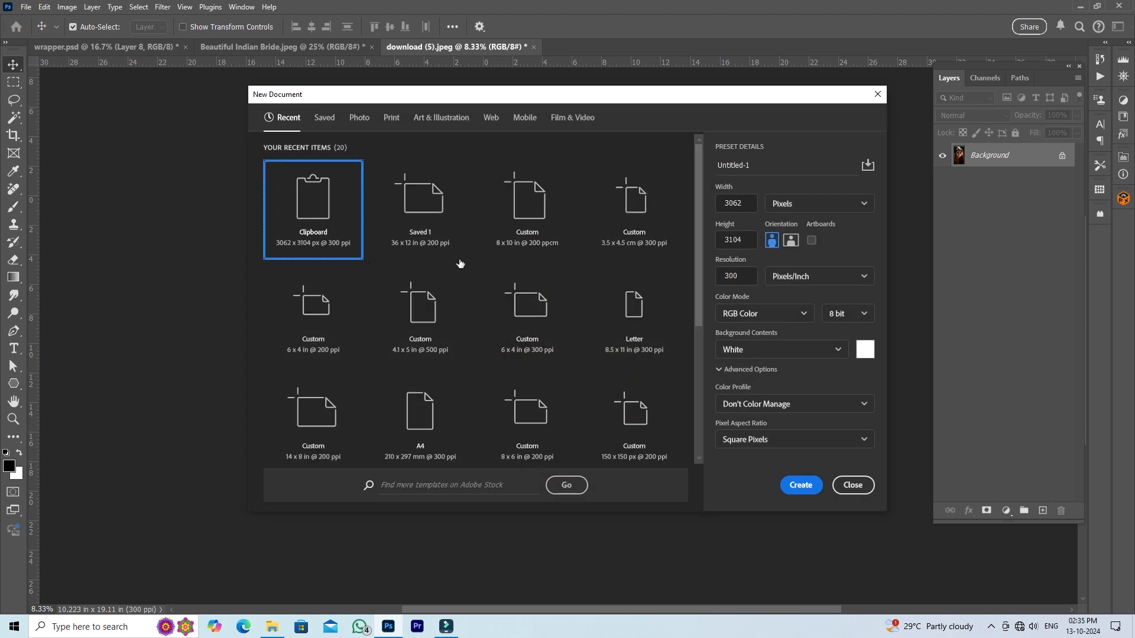
{"action": "left_click", "coordinate": [533, 211]}
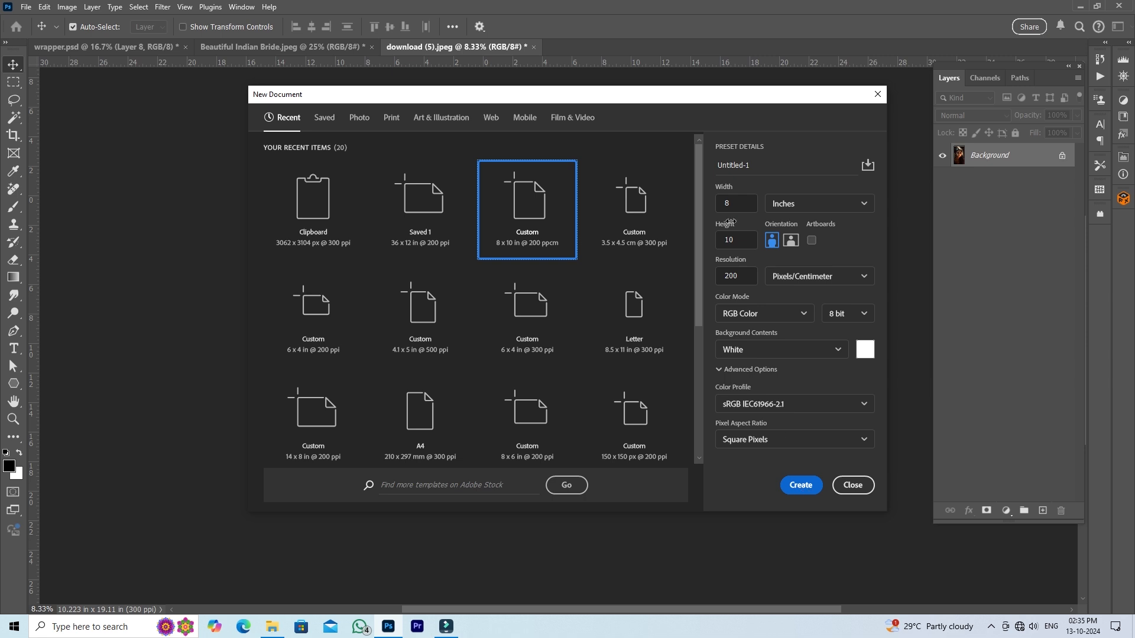
{"action": "left_click", "coordinate": [807, 486]}
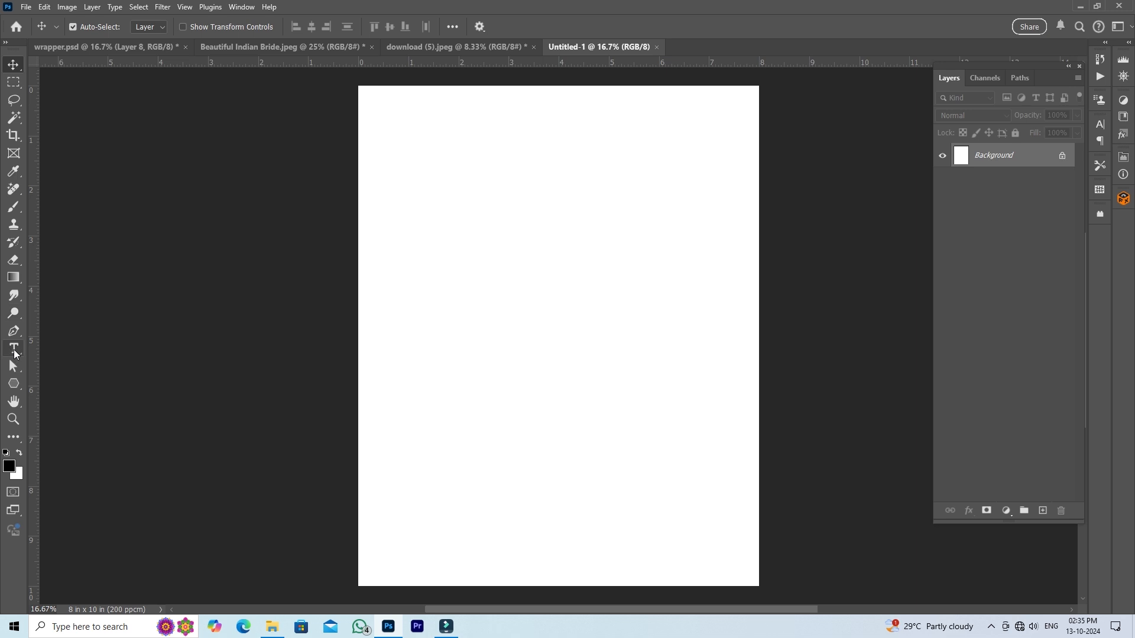
- Add a horizontal text line with the bride's first name at 72 pt in the upper half of the page
{"action": "left_click", "coordinate": [15, 354]}
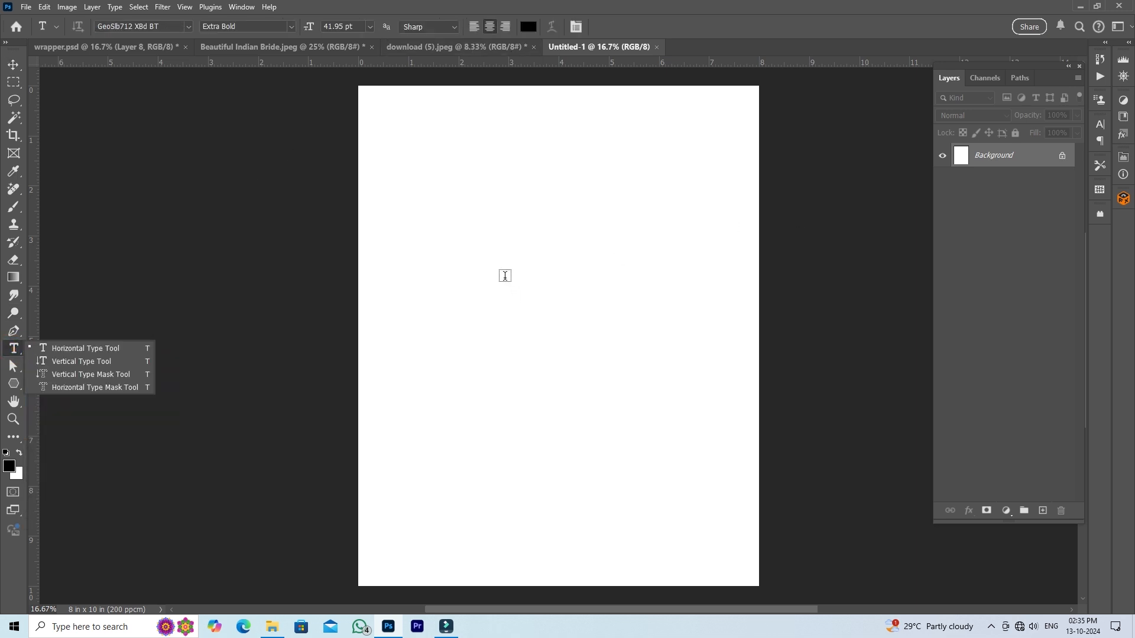
{"action": "left_click", "coordinate": [504, 277]}
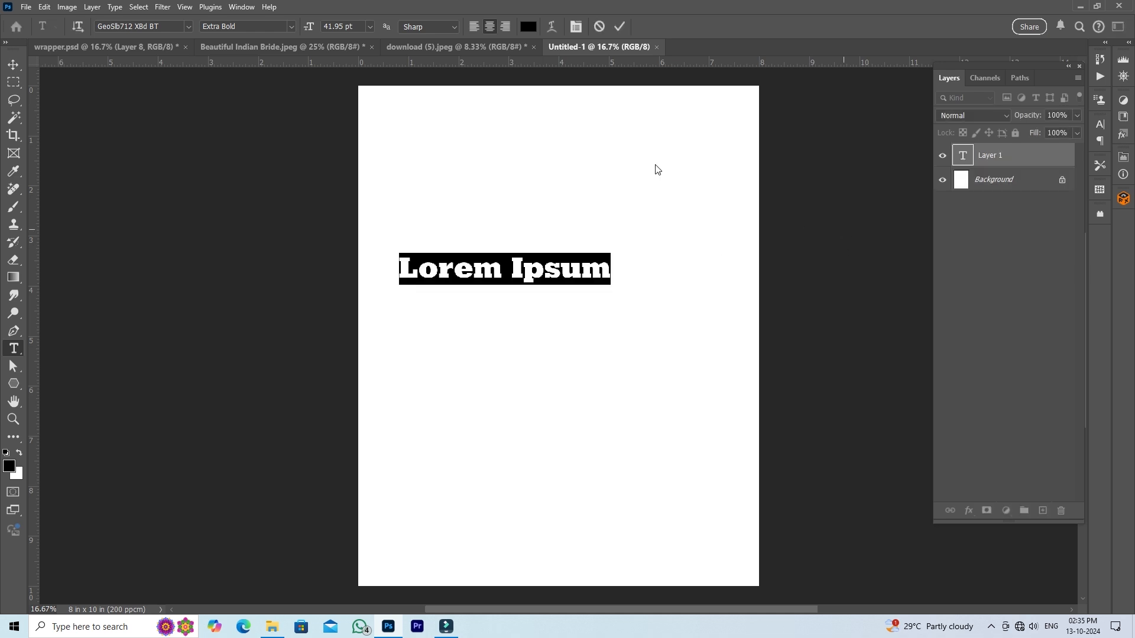
{"action": "left_click", "coordinate": [371, 27]}
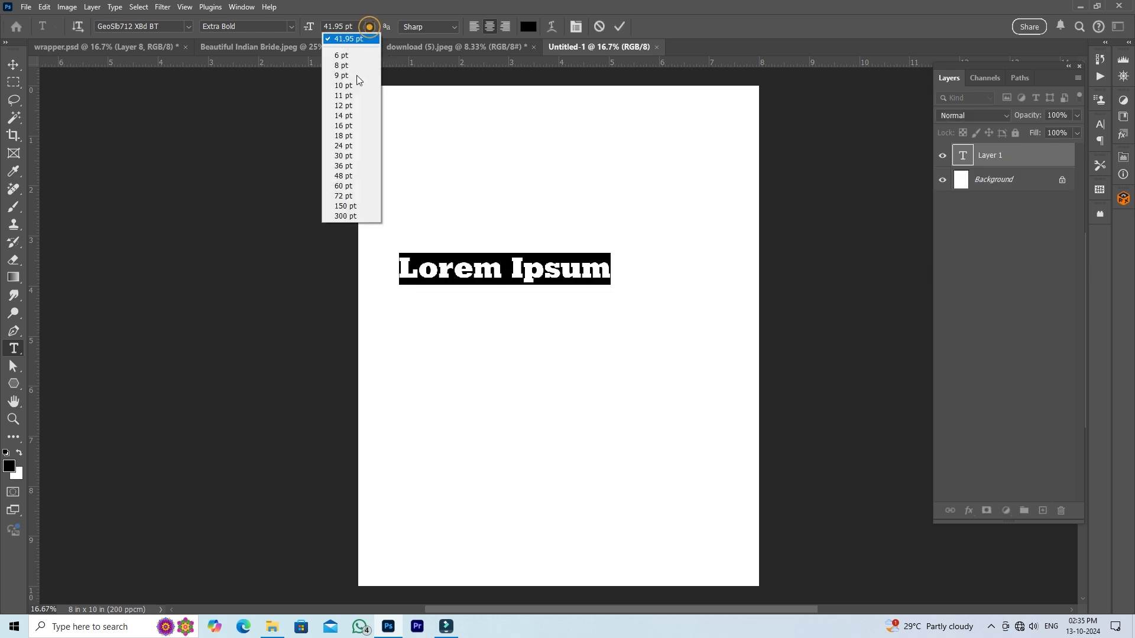
{"action": "left_click", "coordinate": [345, 197]}
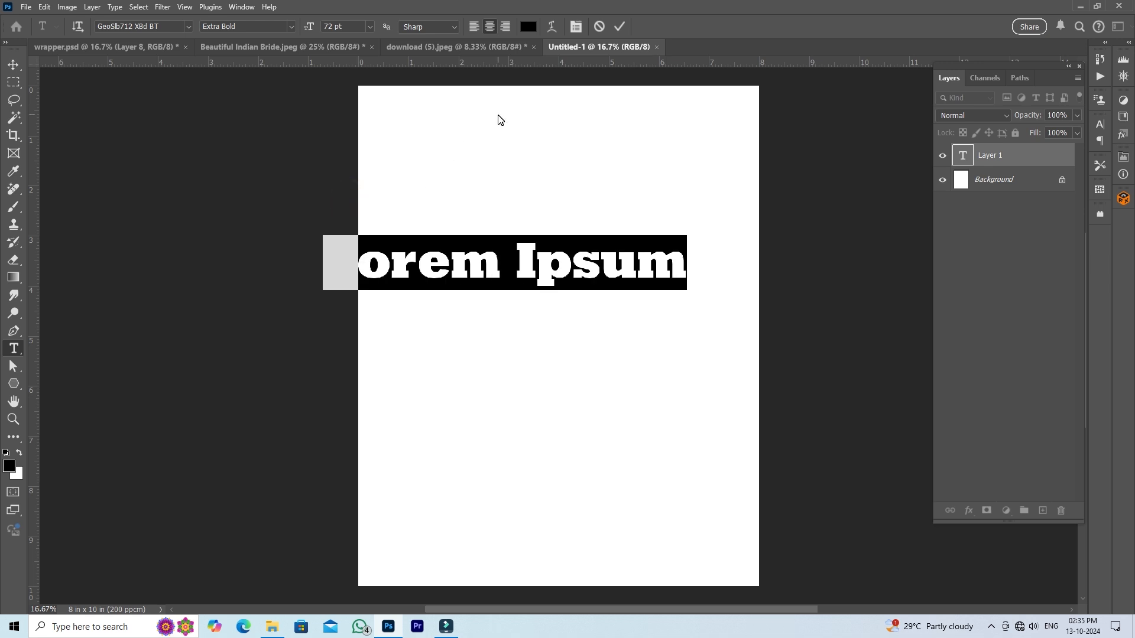
{"action": "type", "text": "La"}
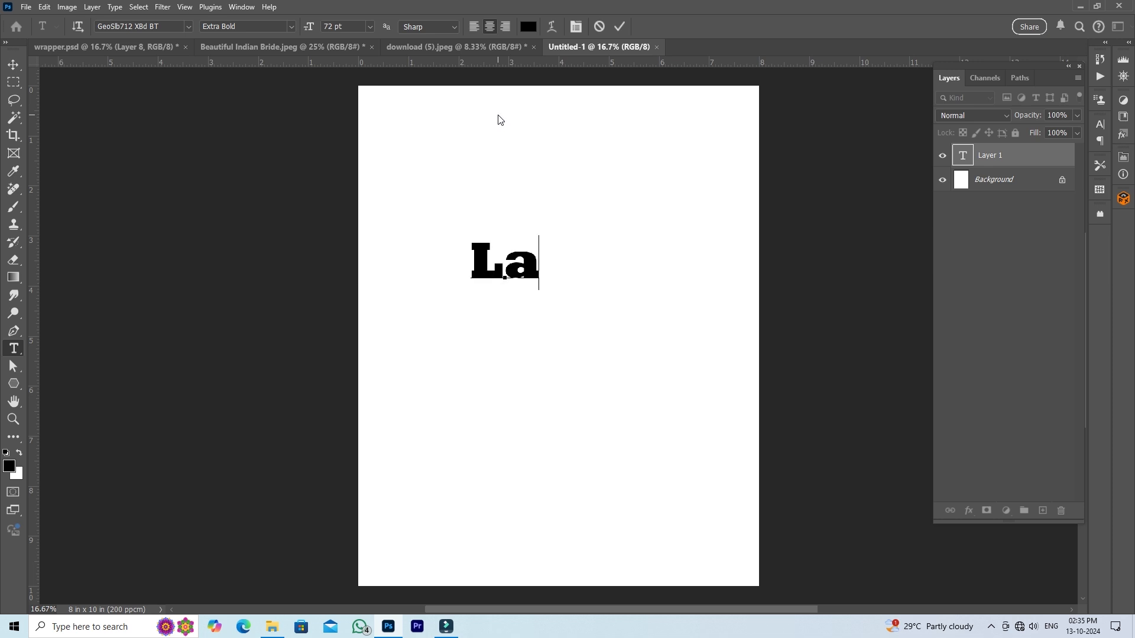
{"action": "type", "text": "lith"}
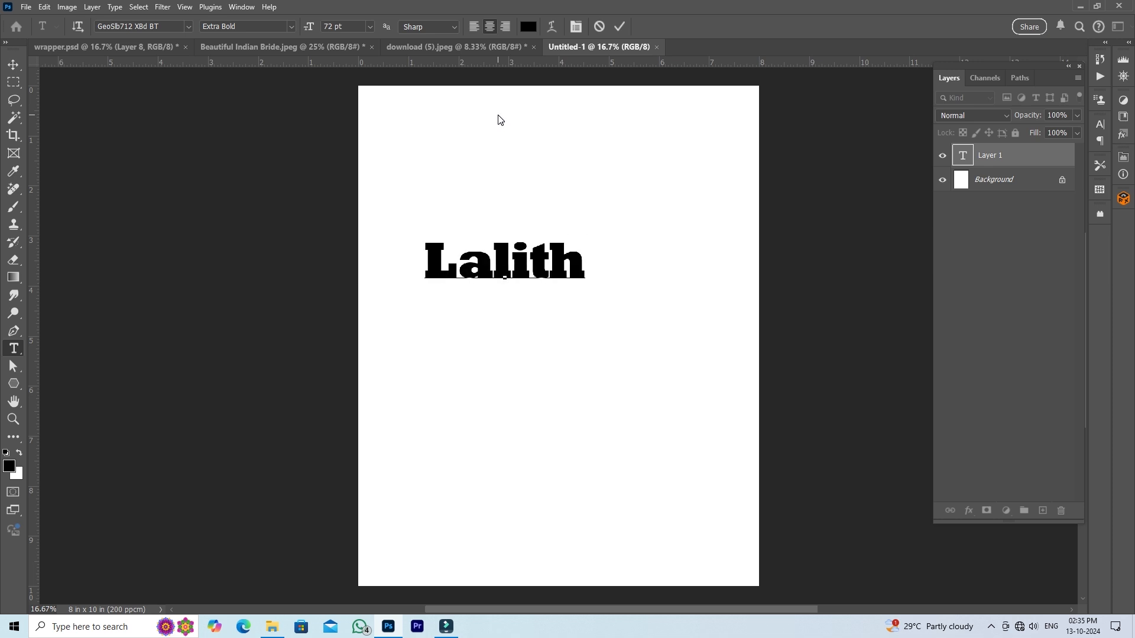
{"action": "type", "text": "a"}
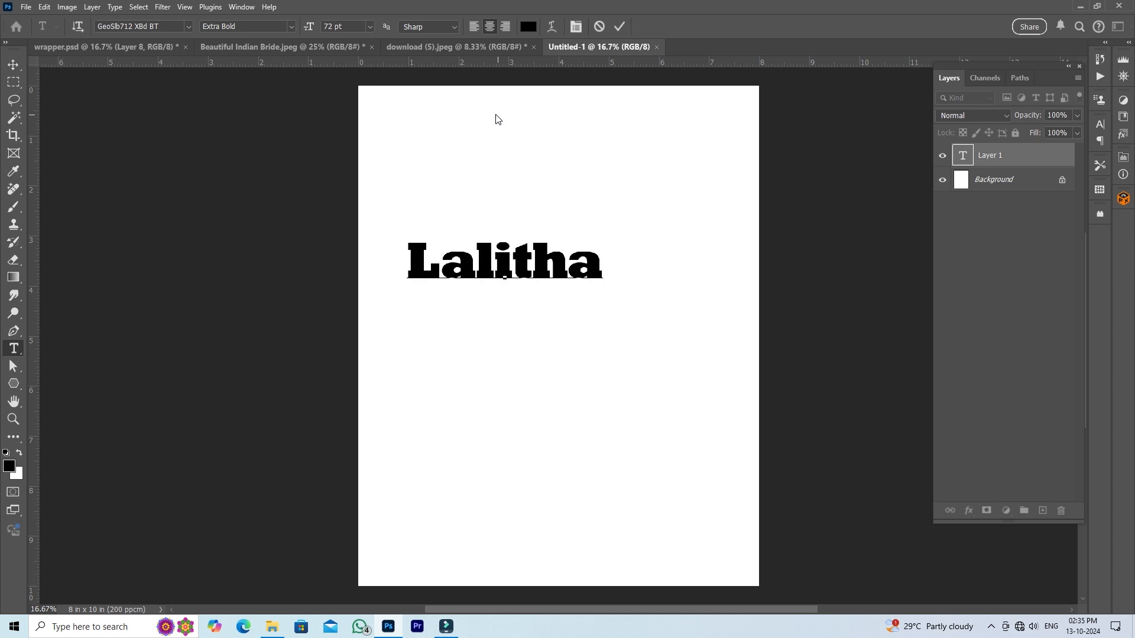
{"action": "left_click", "coordinate": [620, 26]}
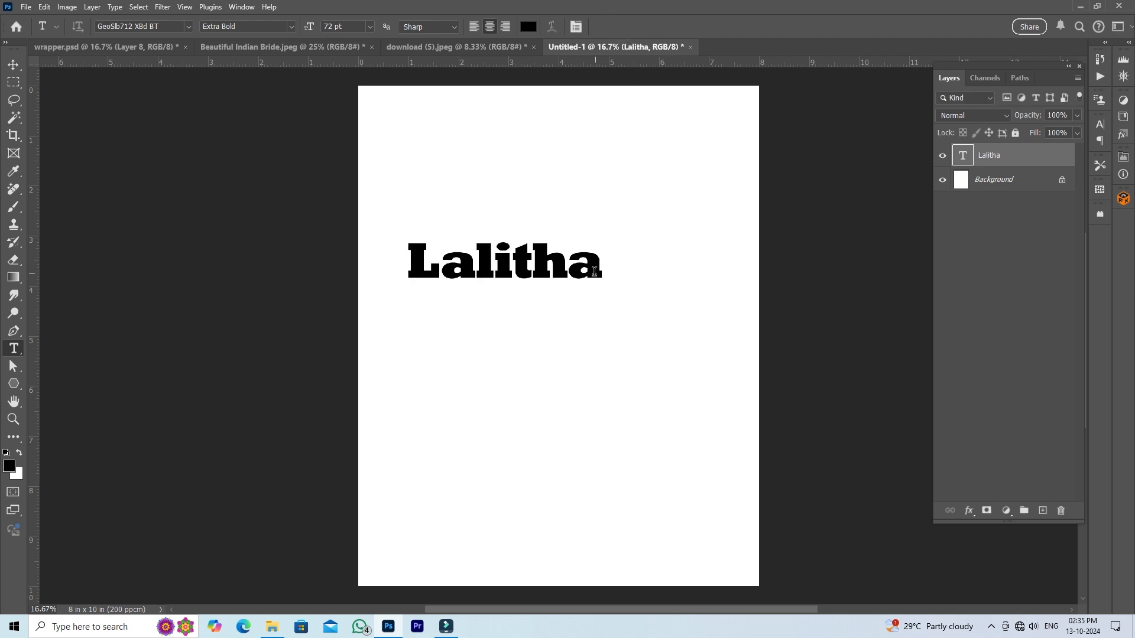
- Move the name text to the middle of the page and enlarge it to about 176.25% width and 318.96% height
{"action": "left_click", "coordinate": [13, 64]}
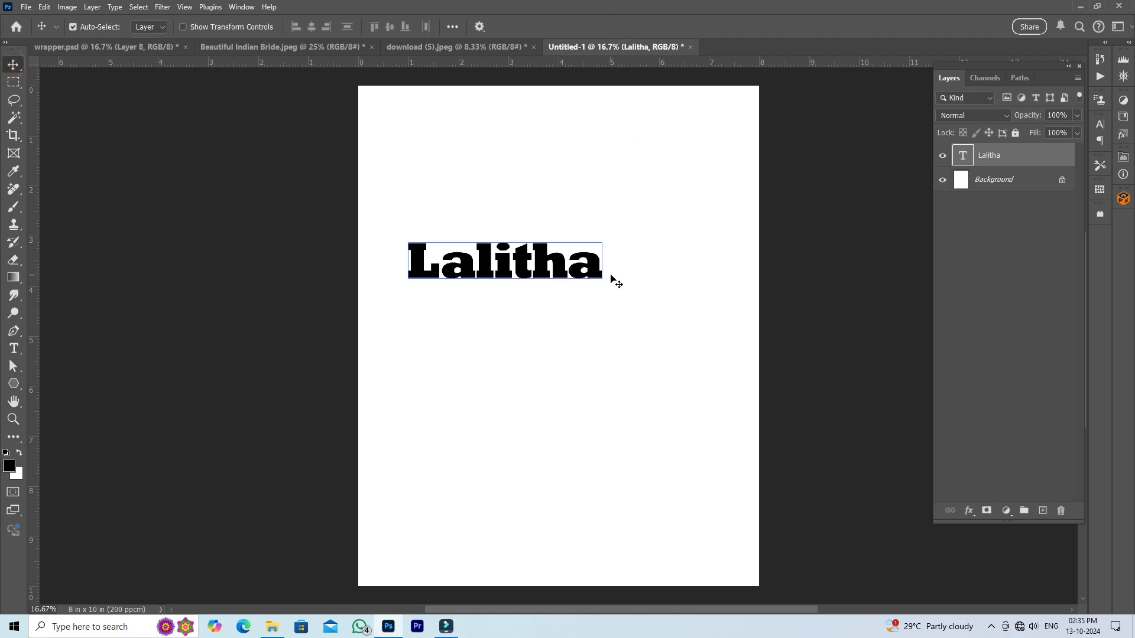
{"action": "left_click_drag", "start_coordinate": [598, 278], "coordinate": [650, 378]}
{"action": "key", "text": "ctrl"}
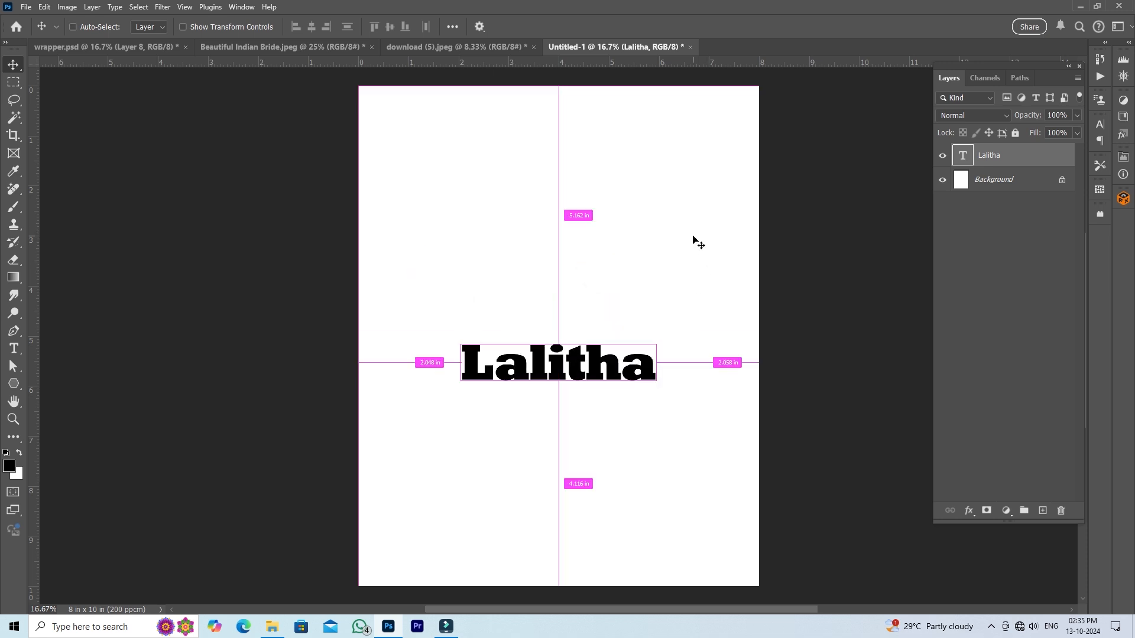
{"action": "key", "text": "ctrl+t"}
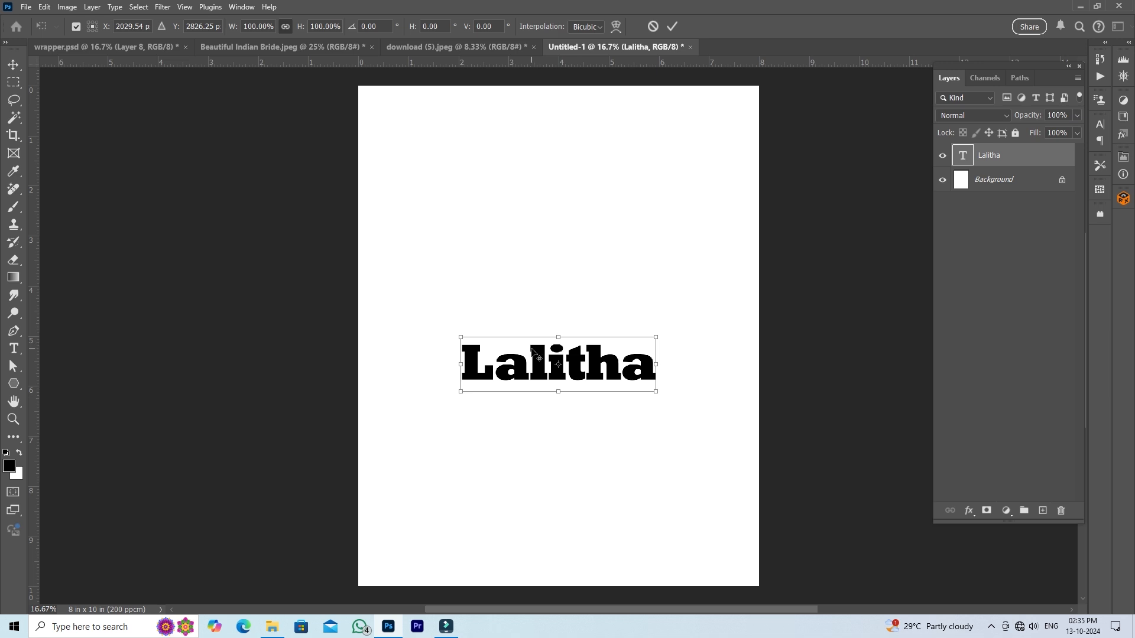
{"action": "left_click_drag", "start_coordinate": [559, 337], "coordinate": [565, 238]}
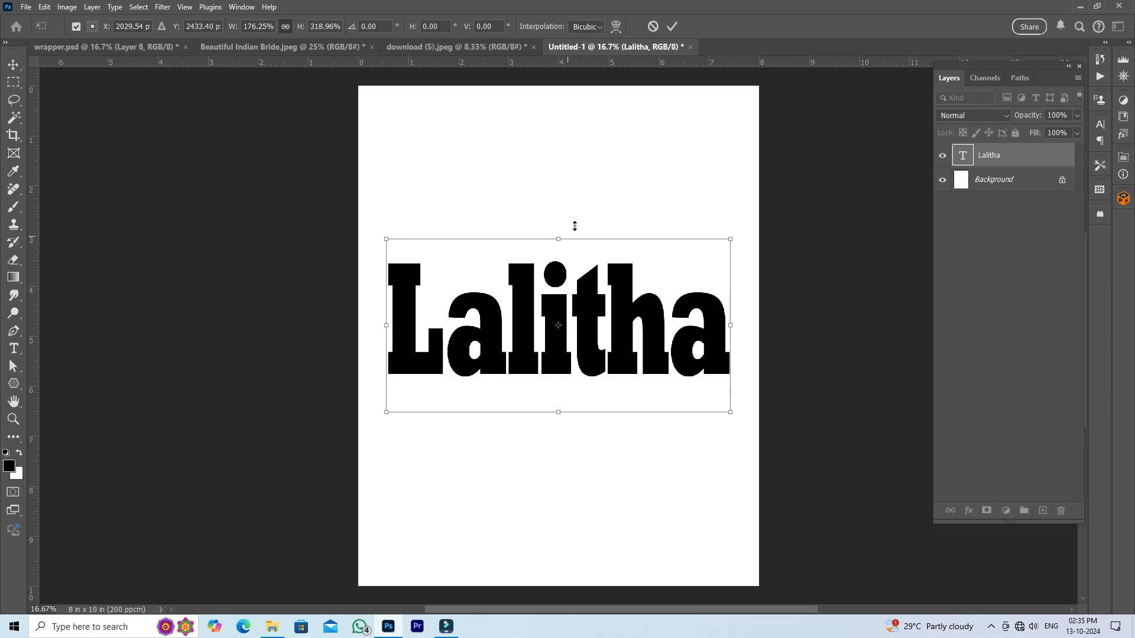
{"action": "left_click", "coordinate": [673, 27]}
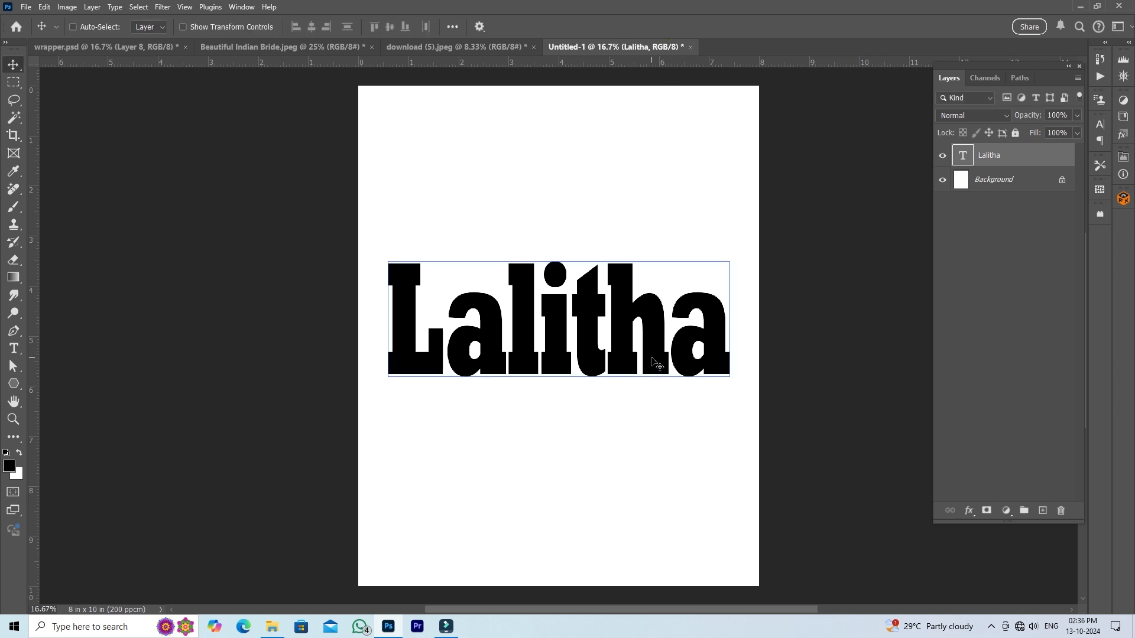
- Narrow the name text to about 70.77% of its width and recenter it horizontally on the page
{"action": "key", "text": "ctrl+t"}
{"action": "left_click_drag", "start_coordinate": [731, 323], "coordinate": [630, 325]}
{"action": "left_click", "coordinate": [673, 27]}
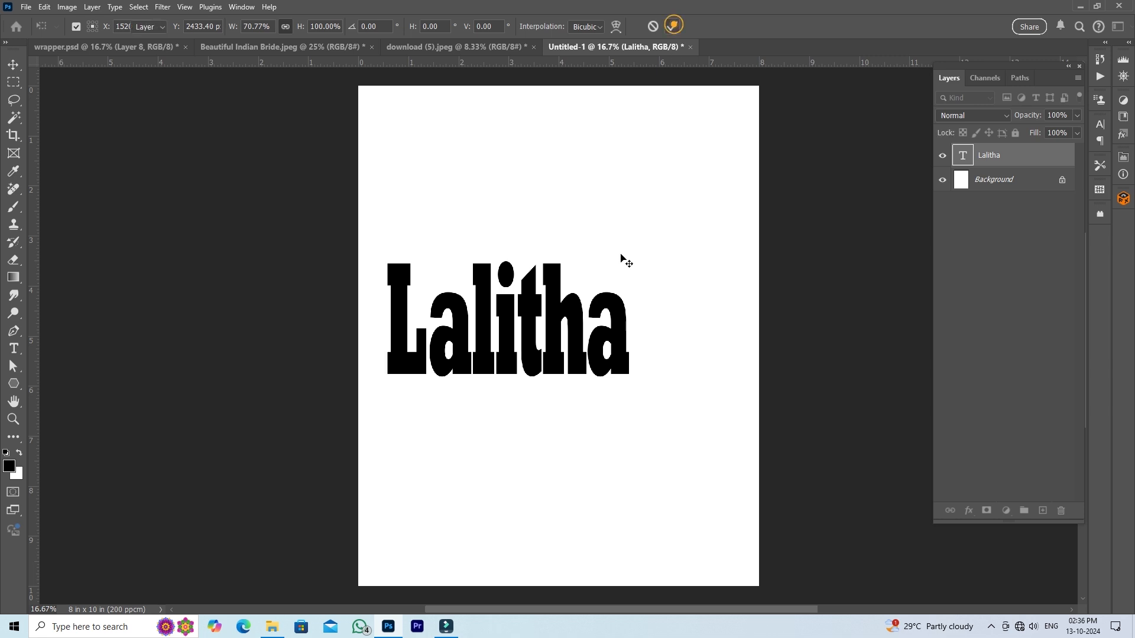
{"action": "left_click_drag", "start_coordinate": [617, 325], "coordinate": [659, 328]}
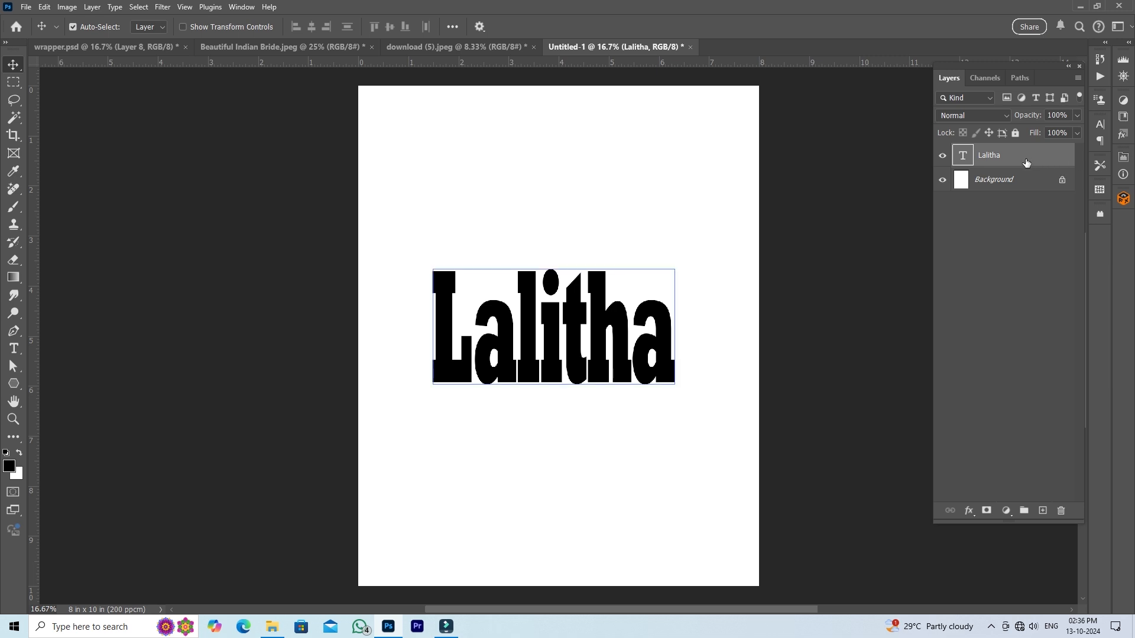
- Convert the name text layer to a vector shape
{"action": "left_click", "coordinate": [15, 384]}
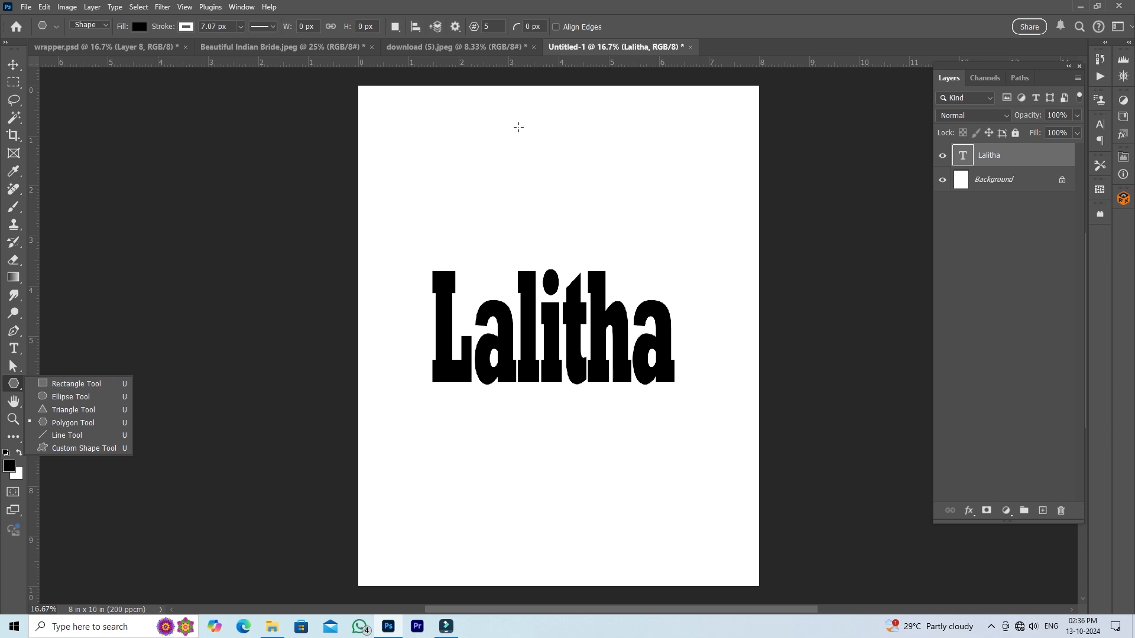
{"action": "left_click", "coordinate": [821, 31]}
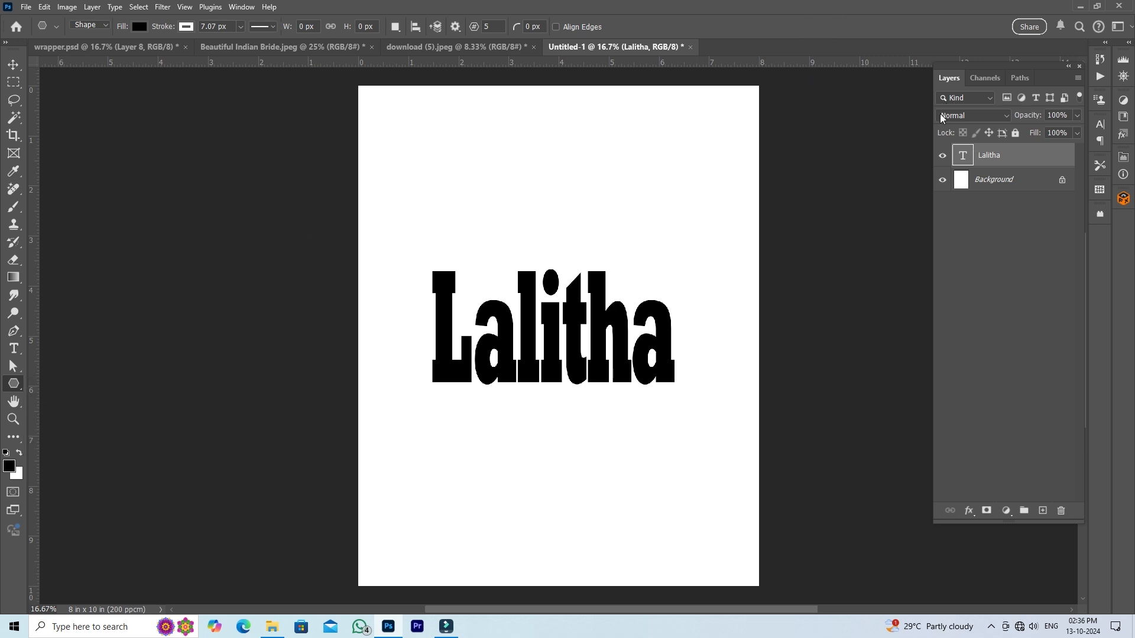
{"action": "right_click", "coordinate": [1018, 158]}
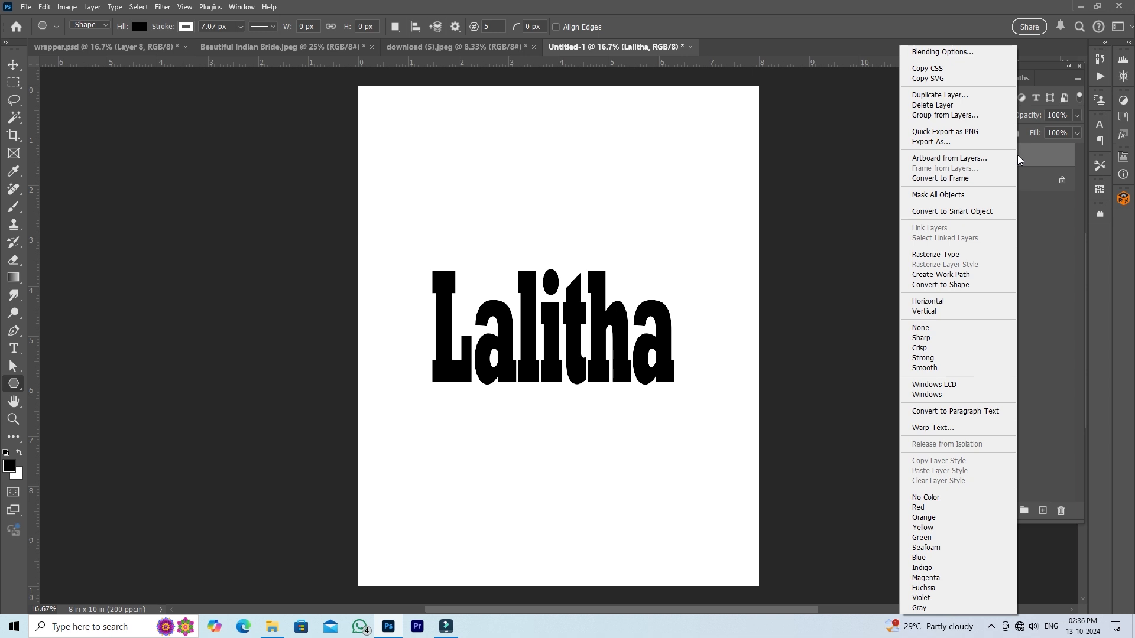
{"action": "left_click", "coordinate": [966, 286]}
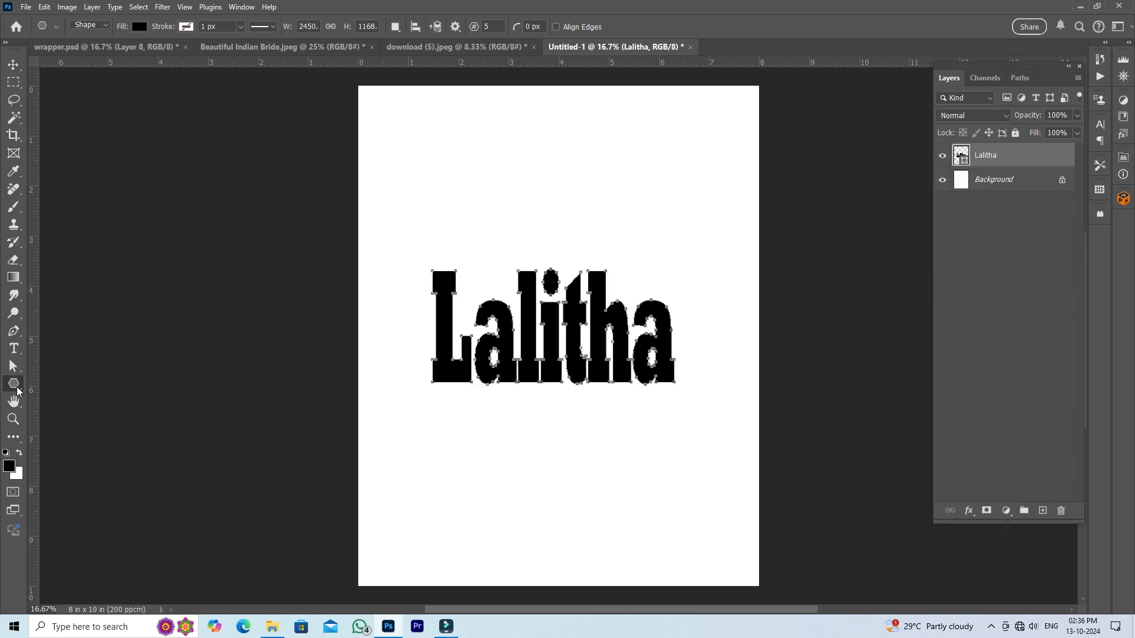
- Use Direct Selection to stretch the first letter's base downward and top upward, making the shape about 1526 px tall
{"action": "left_click", "coordinate": [15, 371]}
{"action": "left_click", "coordinate": [65, 383]}
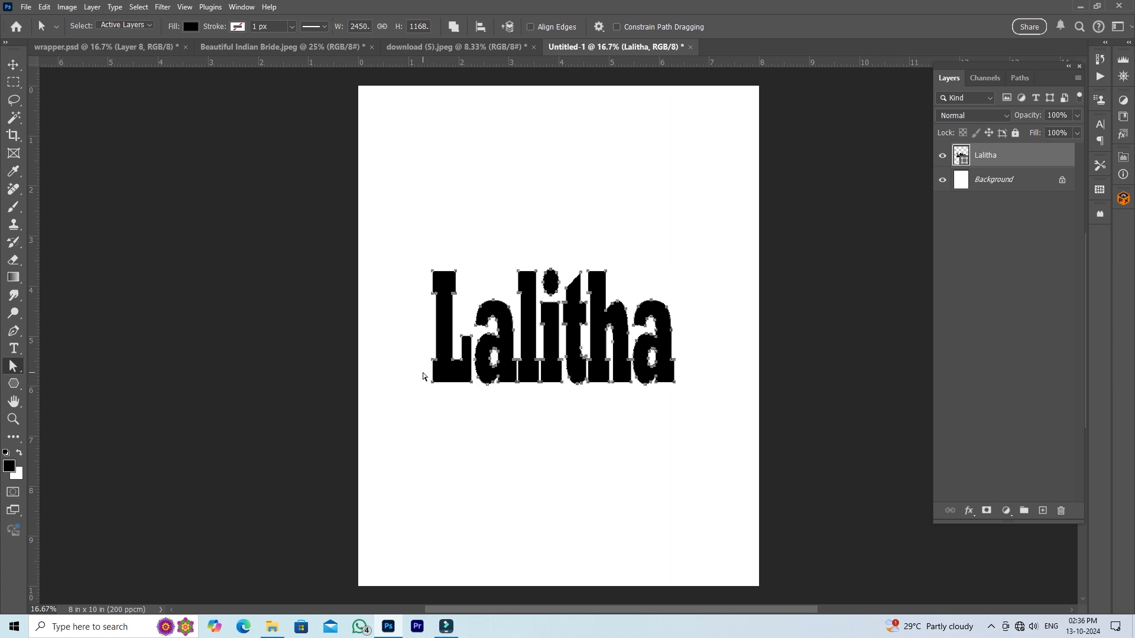
{"action": "left_click_drag", "start_coordinate": [422, 373], "coordinate": [456, 405]}
{"action": "left_click_drag", "start_coordinate": [423, 260], "coordinate": [447, 254]}
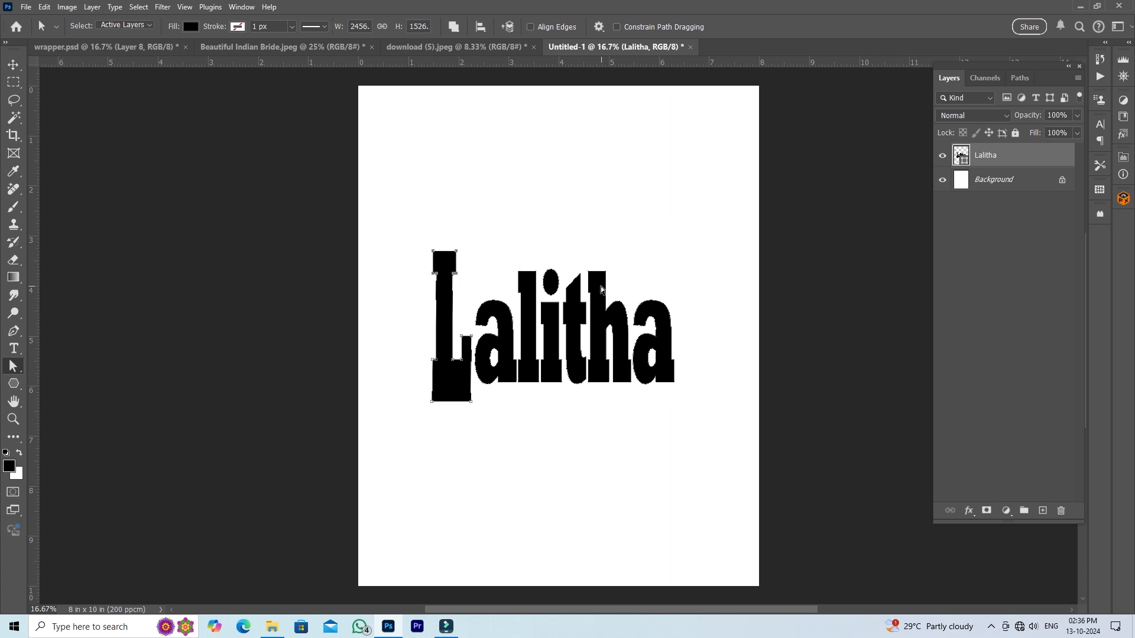
- Extend the ascender of the name's letter h upward to about the height of the stretched first letter
{"action": "left_click_drag", "start_coordinate": [580, 256], "coordinate": [611, 285]}
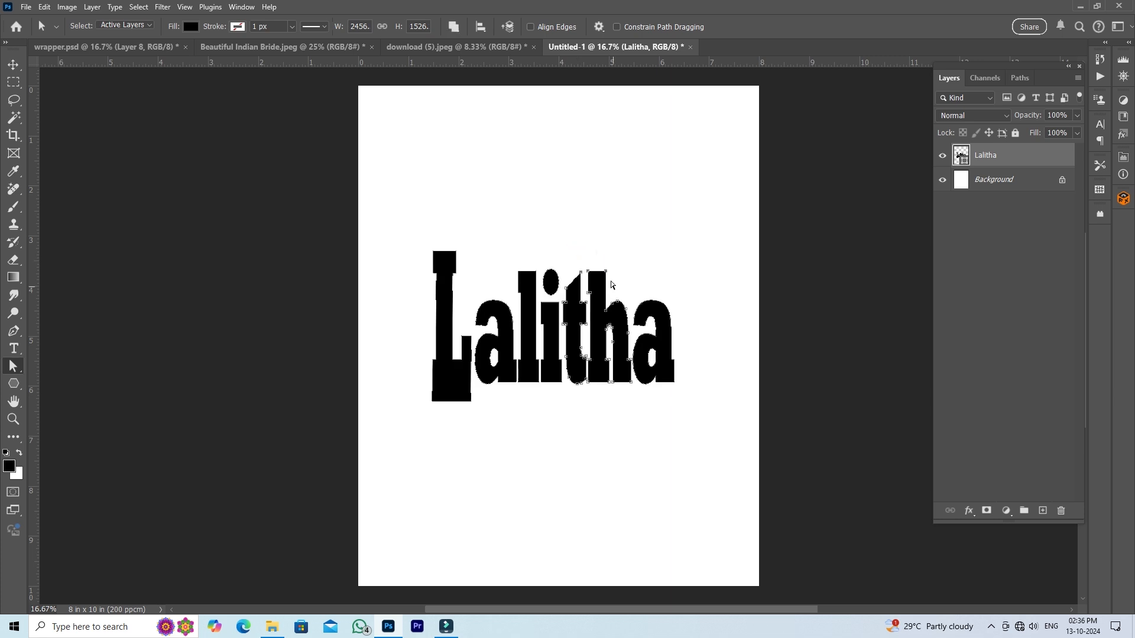
{"action": "left_click", "coordinate": [649, 258]}
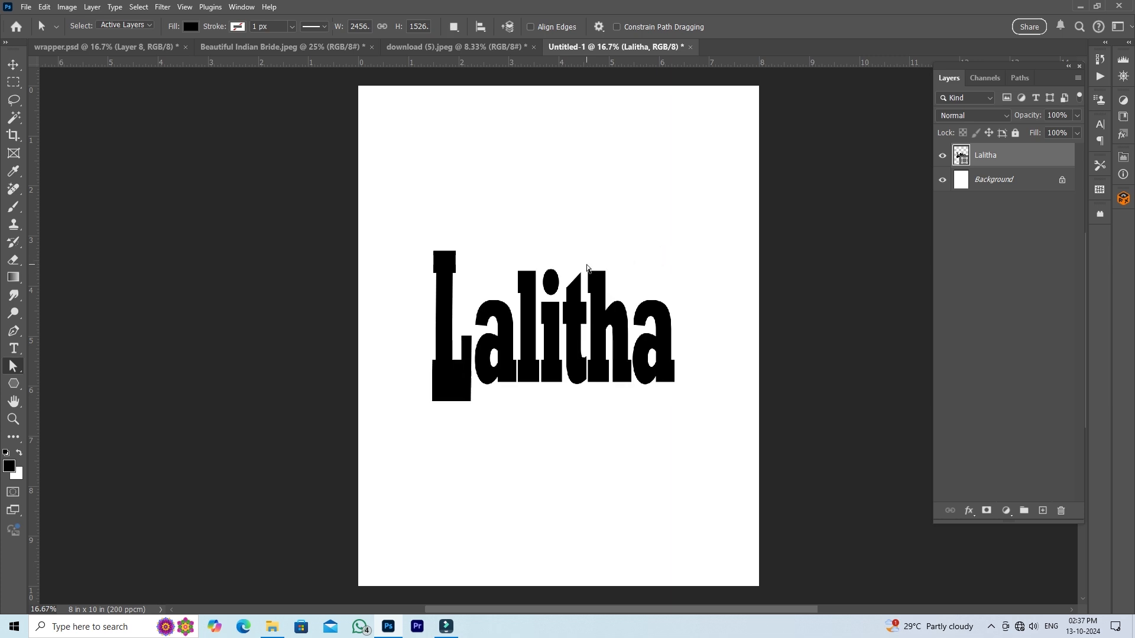
{"action": "left_click_drag", "start_coordinate": [585, 265], "coordinate": [599, 247]}
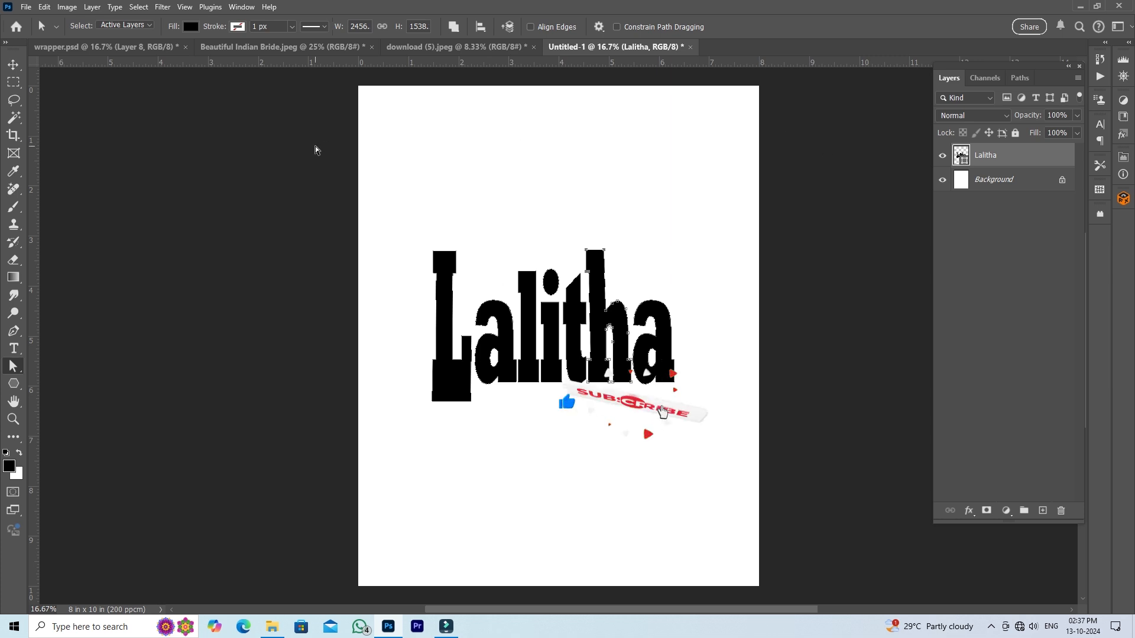
- Copy the portrait from download (5).jpeg into the new document above the name shape and clip it to the lettering
{"action": "left_click", "coordinate": [13, 67]}
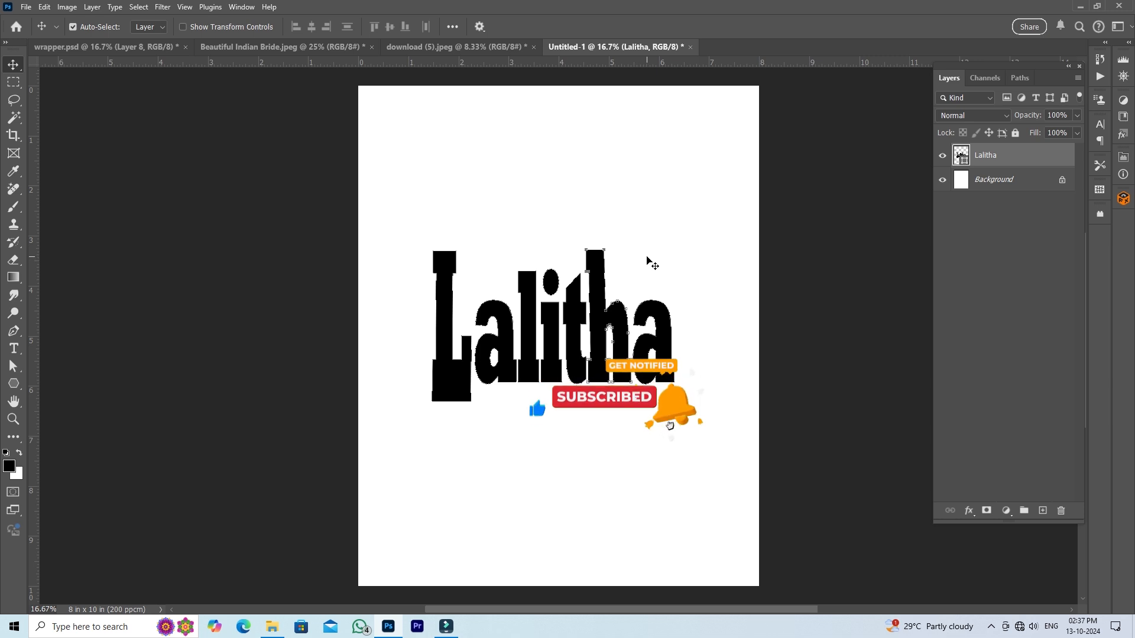
{"action": "key", "text": "ctrl"}
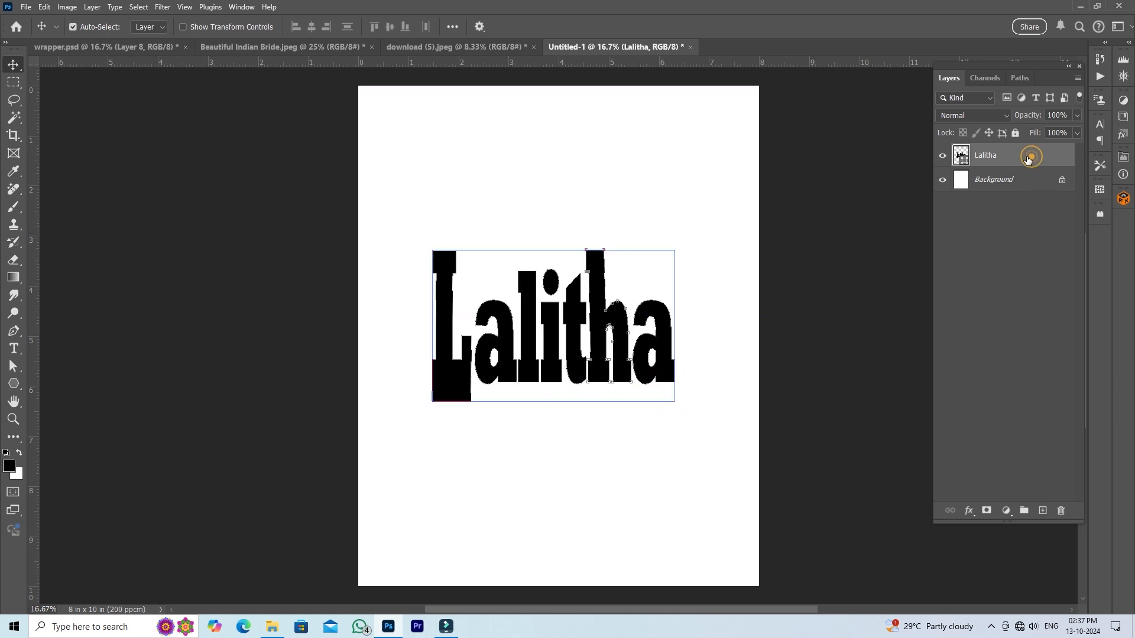
{"action": "left_click", "coordinate": [445, 47]}
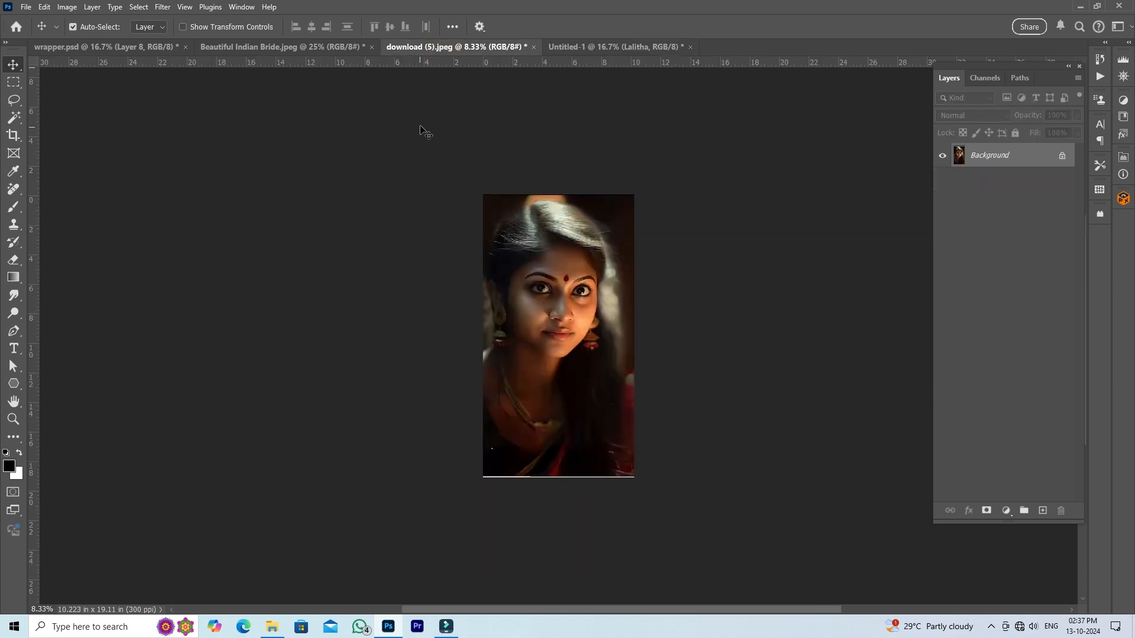
{"action": "key", "text": "ctrl+Tab"}
{"action": "key", "text": "ctrl+v"}
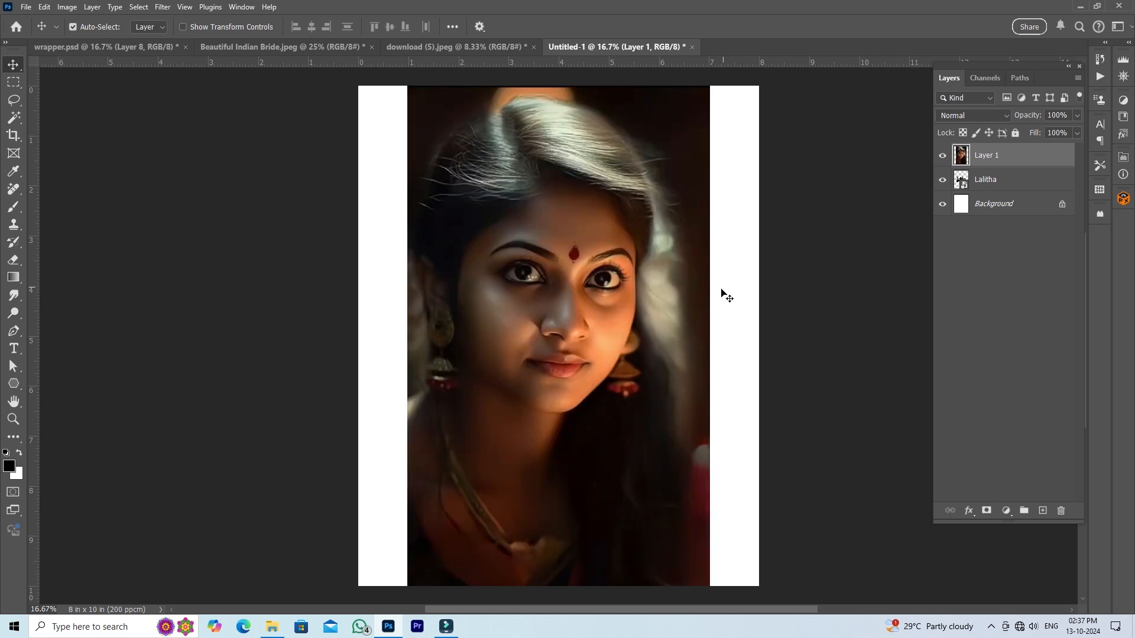
{"action": "right_click", "coordinate": [1029, 158]}
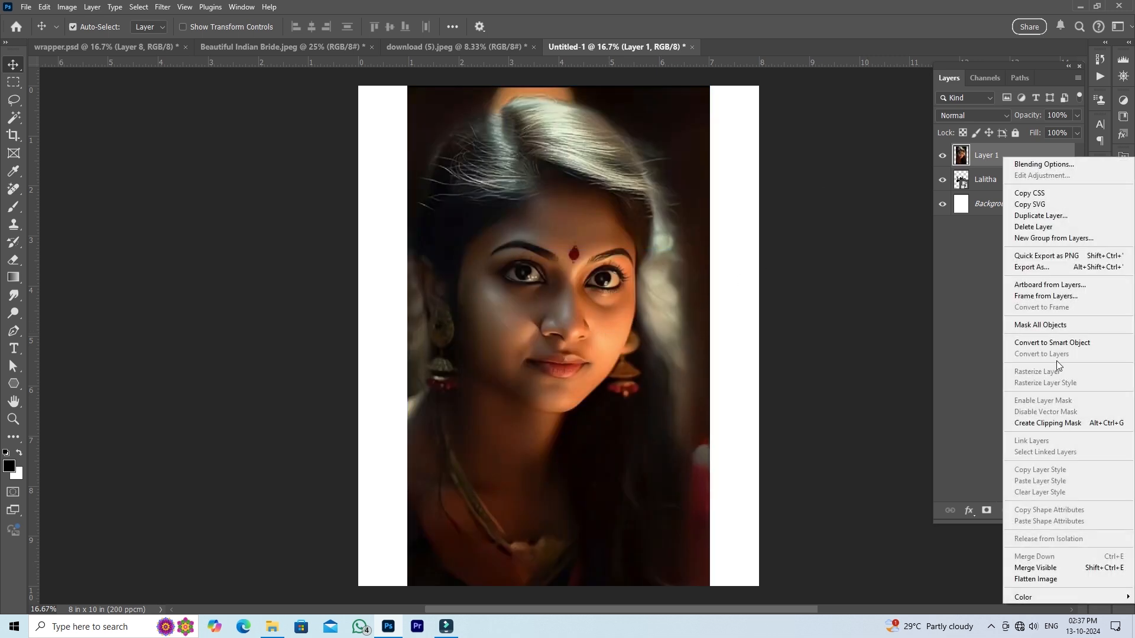
{"action": "left_click", "coordinate": [1062, 423]}
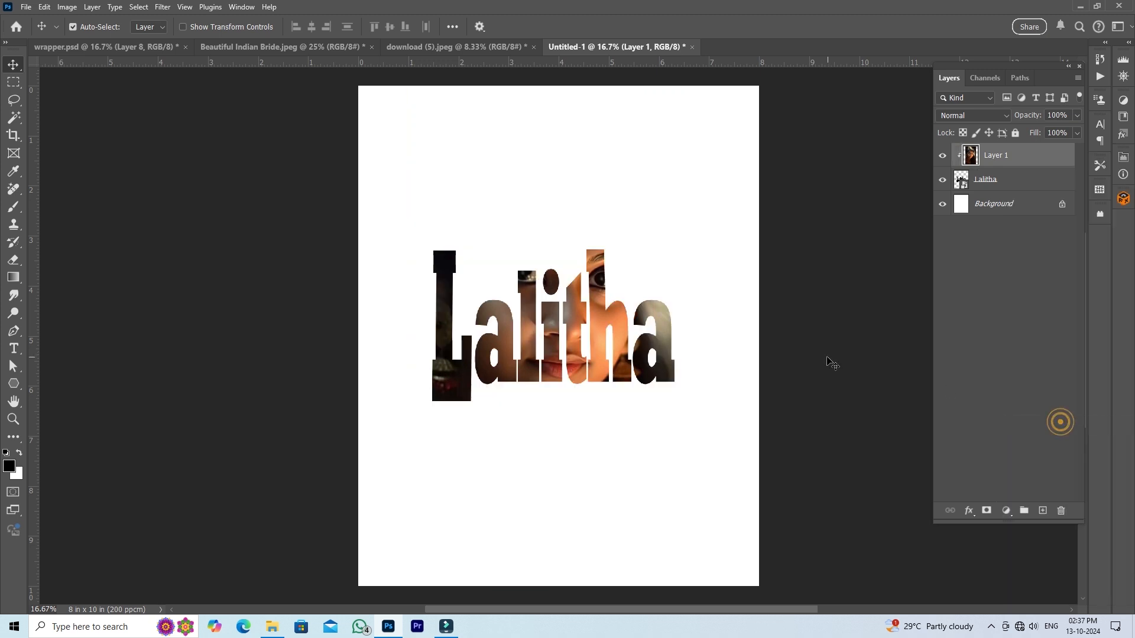
- Scale the clipped portrait to about 79%, centre the face within the lettering, and merge it with the name shape
{"action": "key", "text": "ctrl+t"}
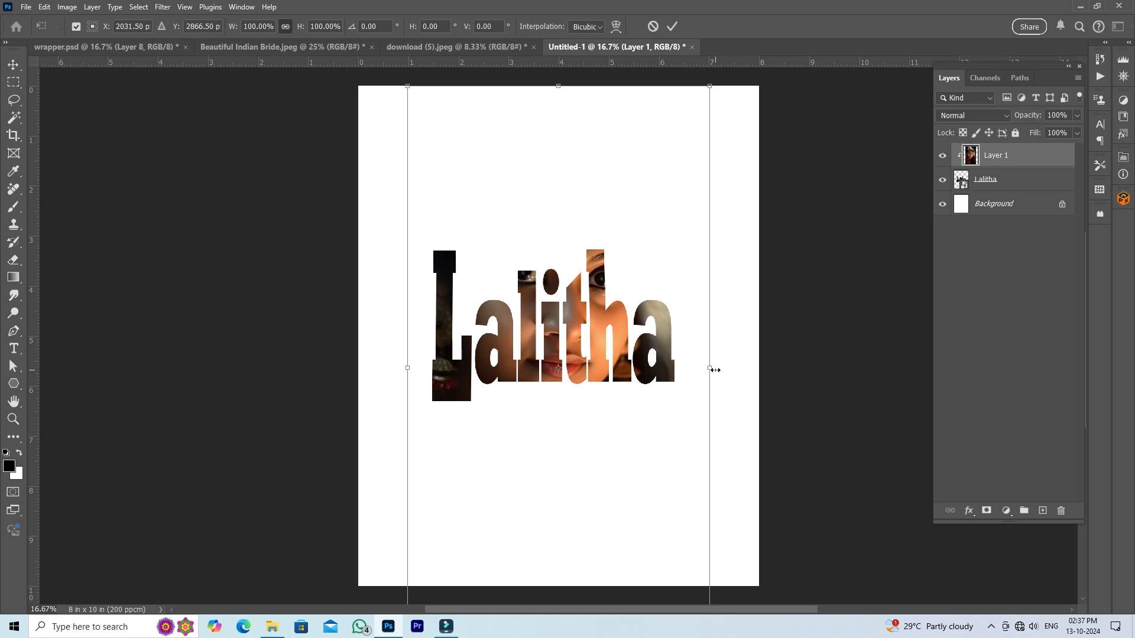
{"action": "left_click_drag", "start_coordinate": [707, 369], "coordinate": [676, 369]}
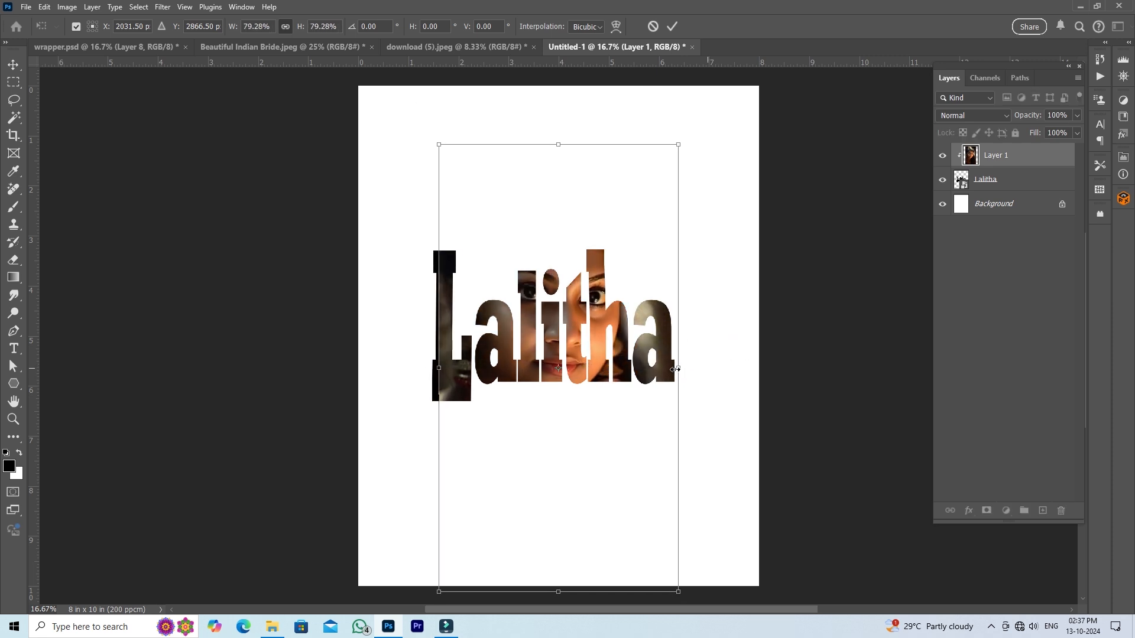
{"action": "left_click_drag", "start_coordinate": [602, 364], "coordinate": [599, 370]}
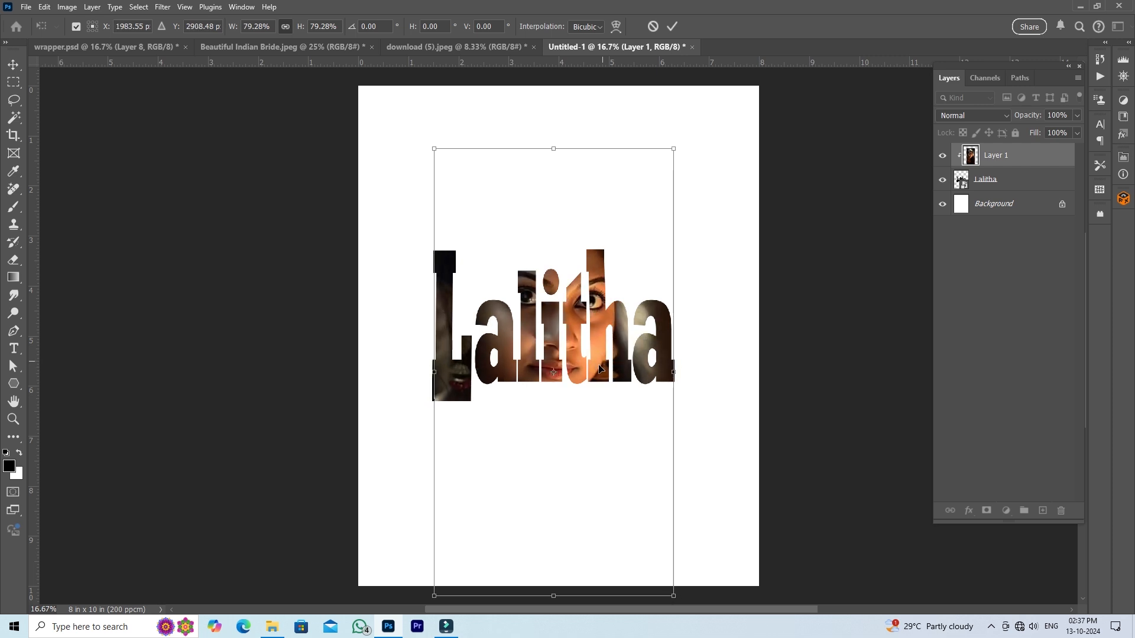
{"action": "left_click", "coordinate": [672, 26]}
{"action": "left_click", "coordinate": [1014, 181], "text": "ctrl"}
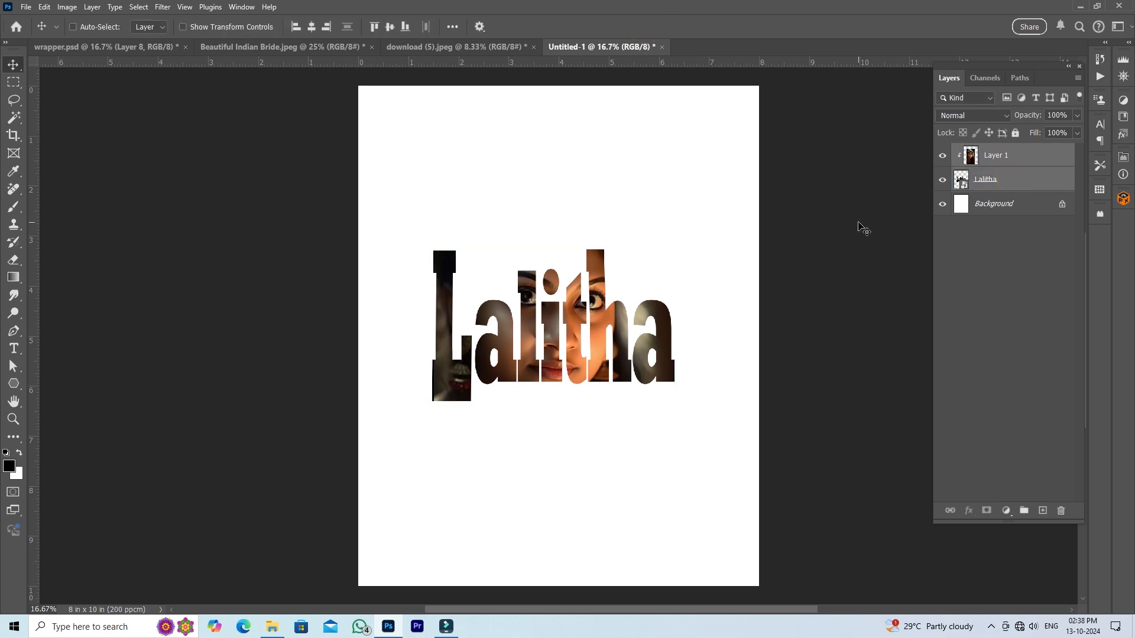
{"action": "key", "text": "ctrl+e"}
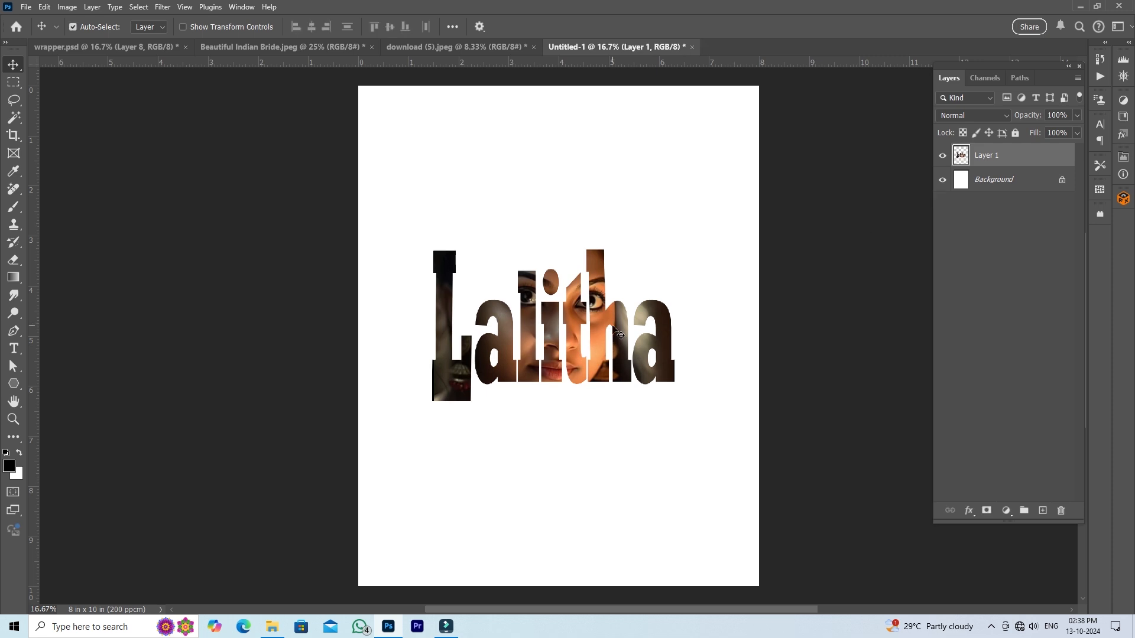
- Copy the merged name lettering into wrapper.psd and scale it to about 46%, placing it above the WEDDING EVE text
{"action": "left_click_drag", "start_coordinate": [532, 294], "coordinate": [171, 55]}
{"action": "left_click", "coordinate": [169, 48]}
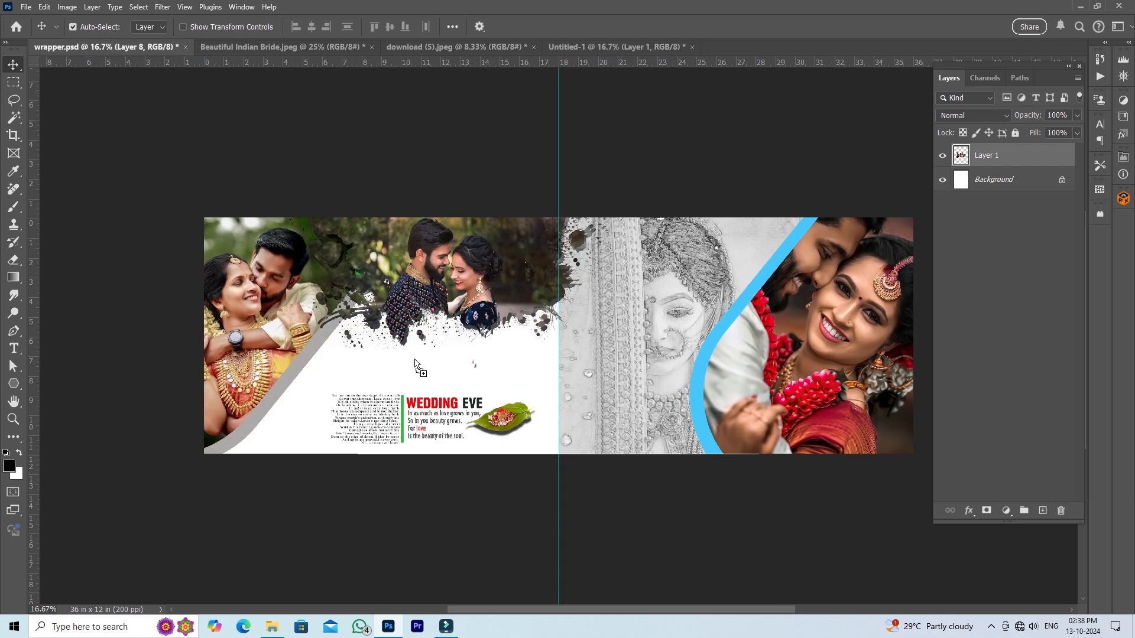
{"action": "left_click_drag", "start_coordinate": [630, 421], "coordinate": [672, 424]}
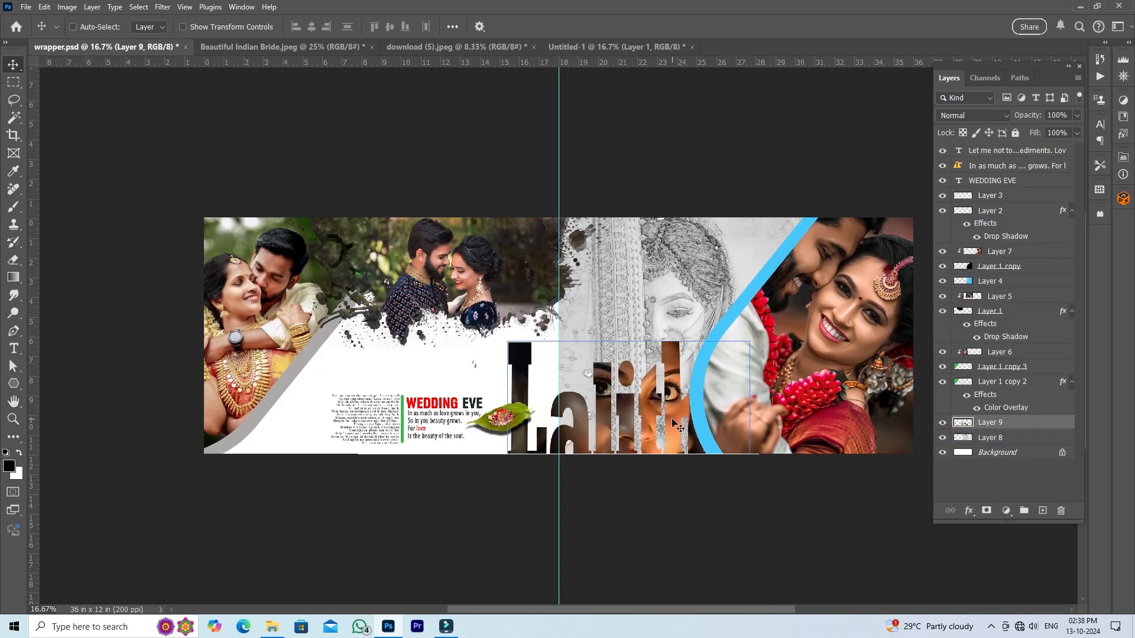
{"action": "key", "text": "ctrl+t"}
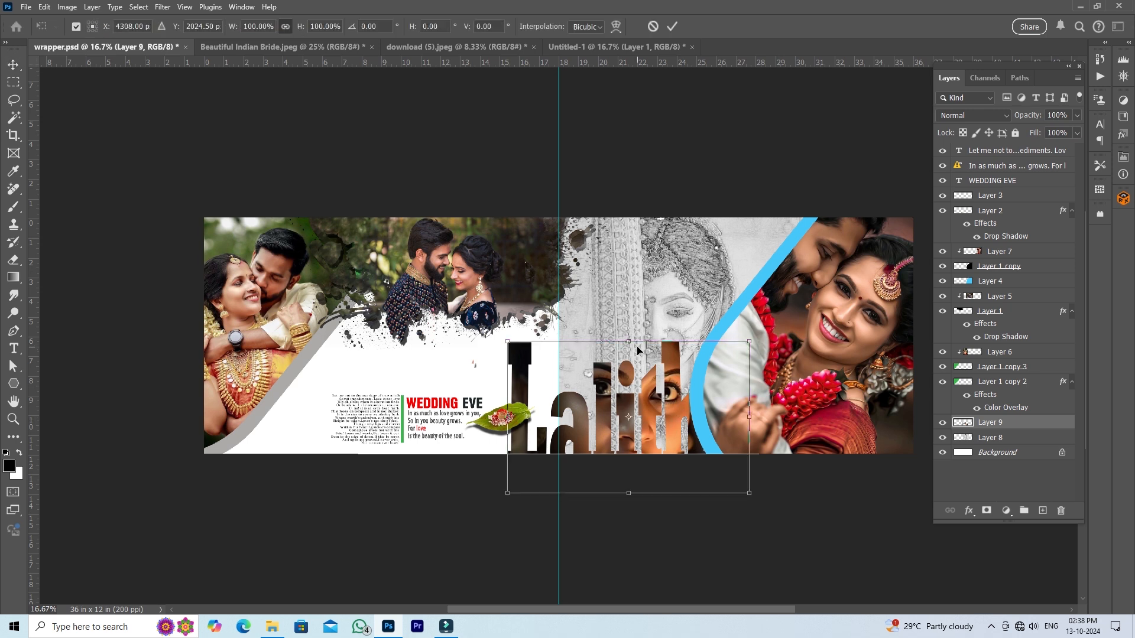
{"action": "left_click_drag", "start_coordinate": [629, 342], "coordinate": [512, 358]}
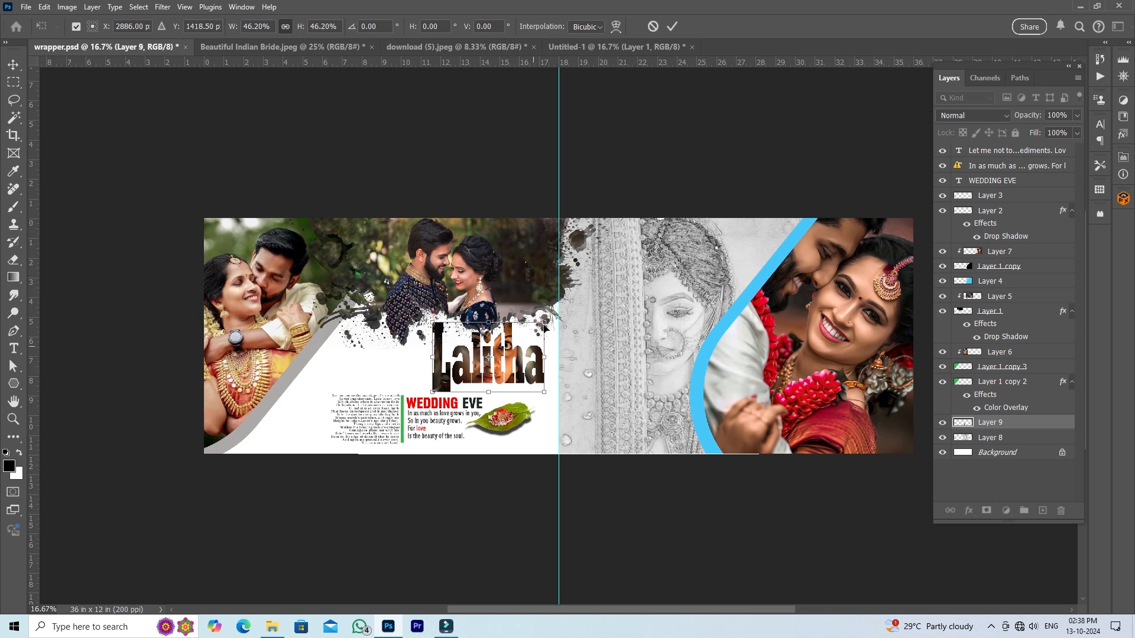
{"action": "left_click", "coordinate": [672, 26]}
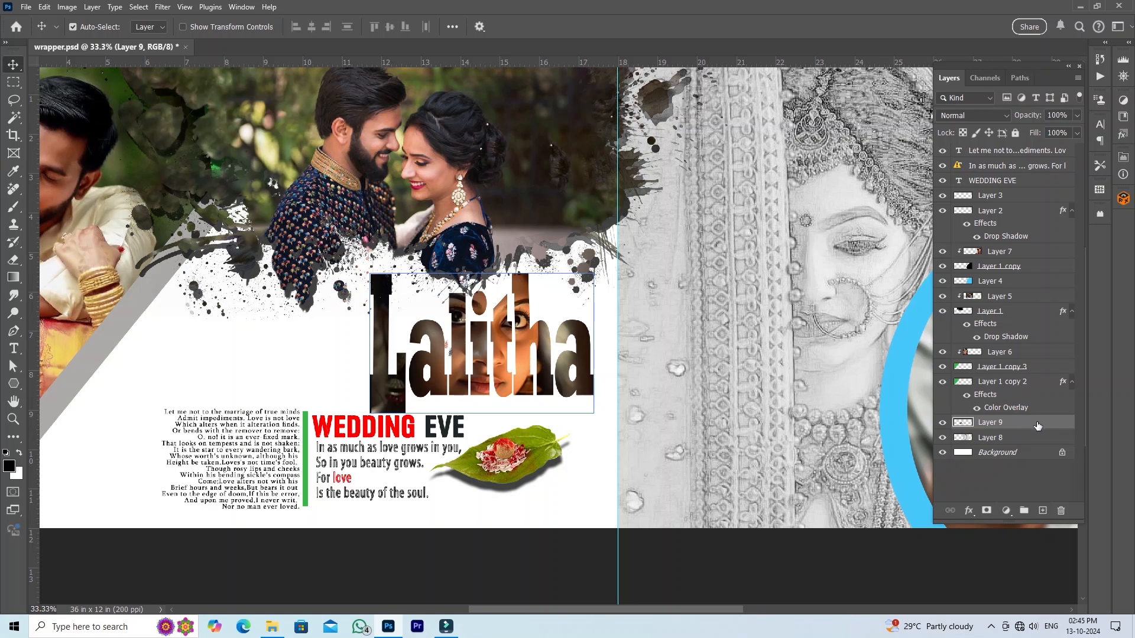
- Give the name lettering an 8 px outside stroke in cyan (0ff8ea)
{"action": "double_click", "coordinate": [1048, 423]}
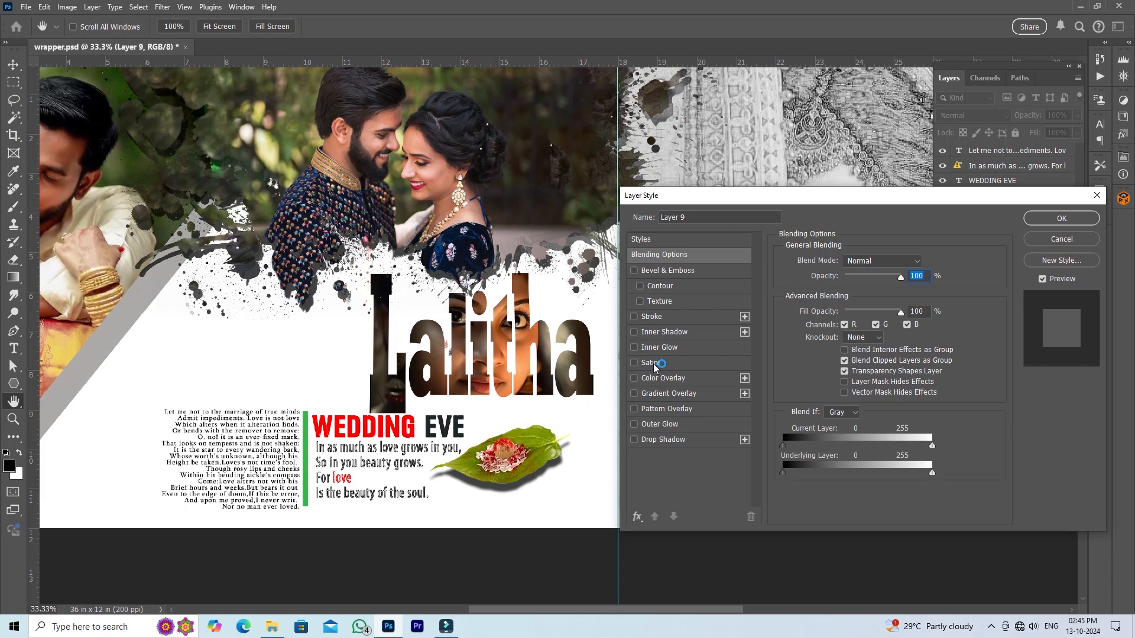
{"action": "left_click", "coordinate": [672, 319]}
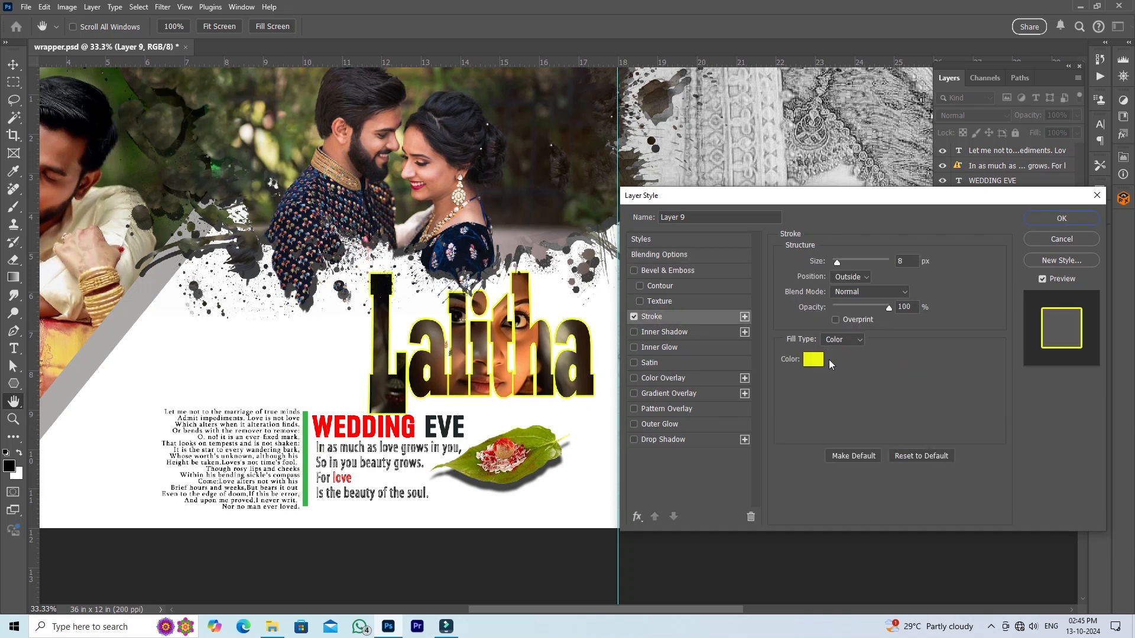
{"action": "left_click", "coordinate": [812, 360]}
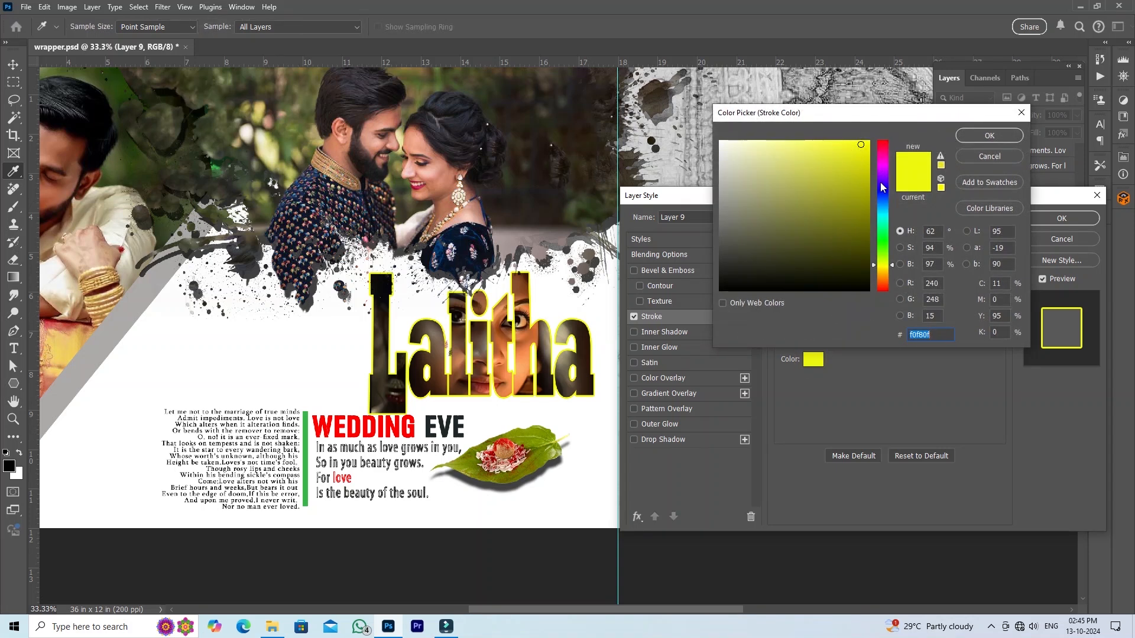
{"action": "left_click", "coordinate": [887, 169]}
{"action": "left_click", "coordinate": [883, 218]}
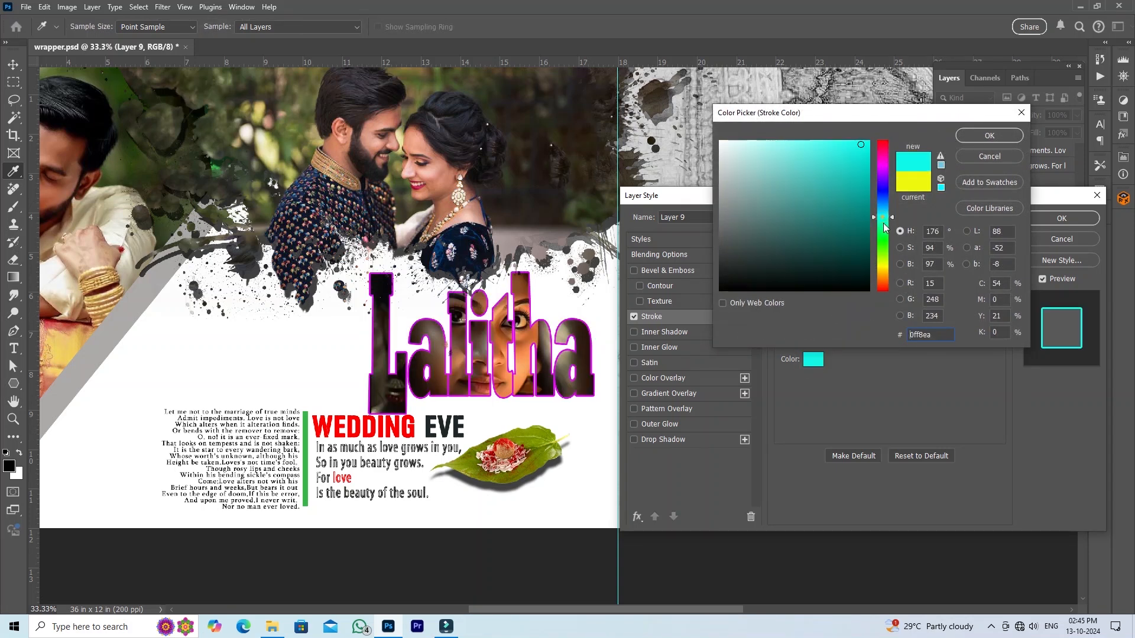
{"action": "left_click", "coordinate": [1019, 137]}
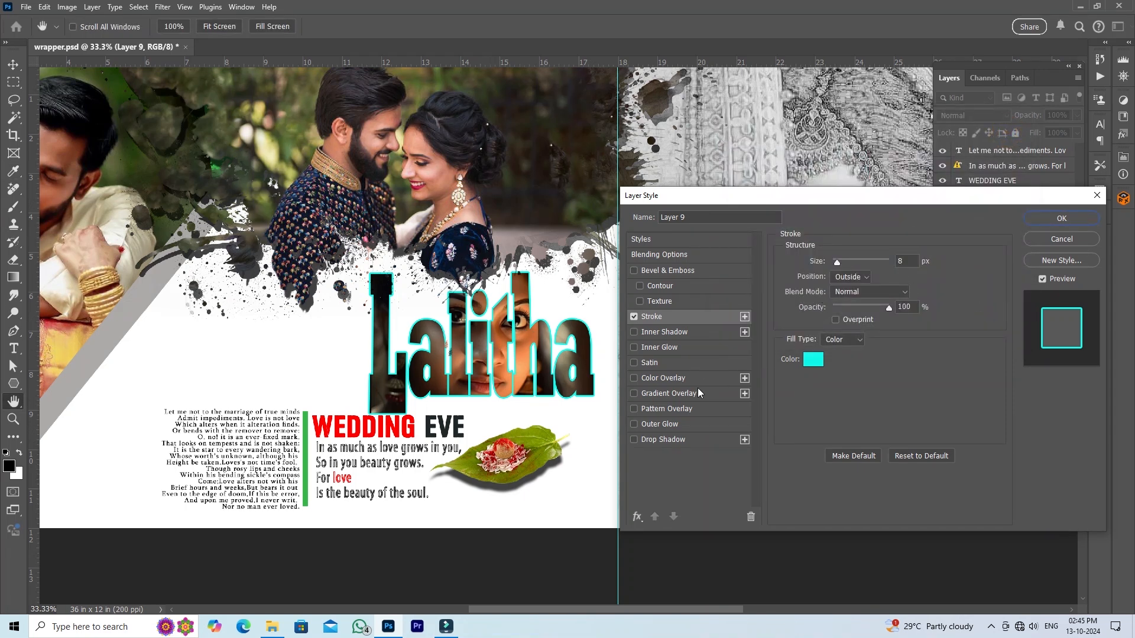
- Add a drop shadow to the name lettering with 43% opacity, 46 px distance, 28% spread and 25 px size
{"action": "left_click", "coordinate": [659, 442]}
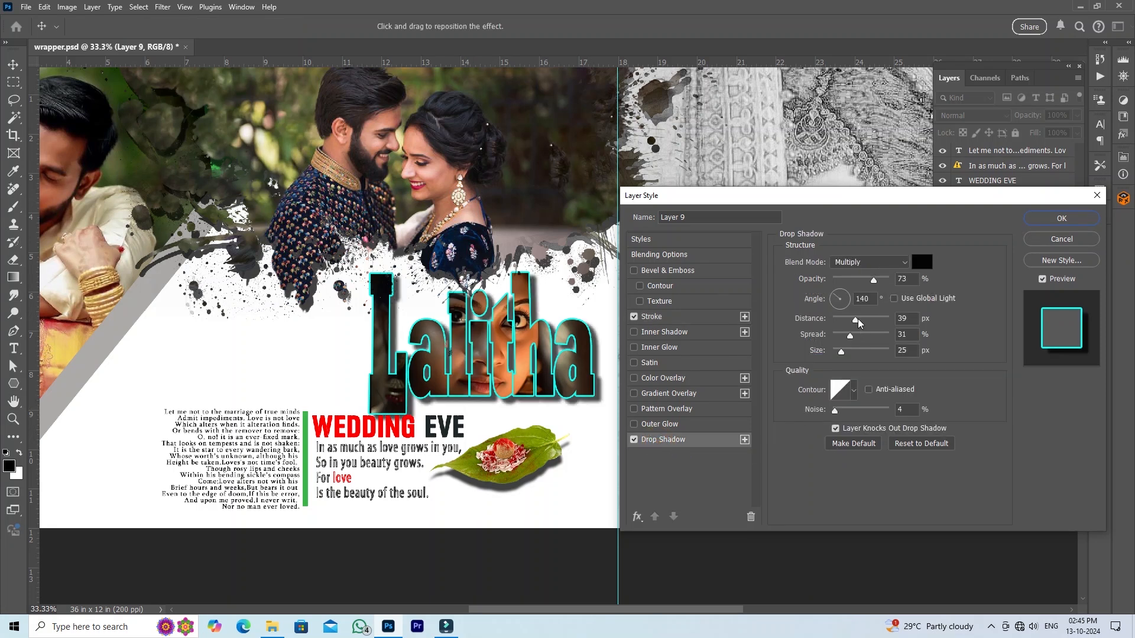
{"action": "left_click_drag", "start_coordinate": [858, 322], "coordinate": [849, 337]}
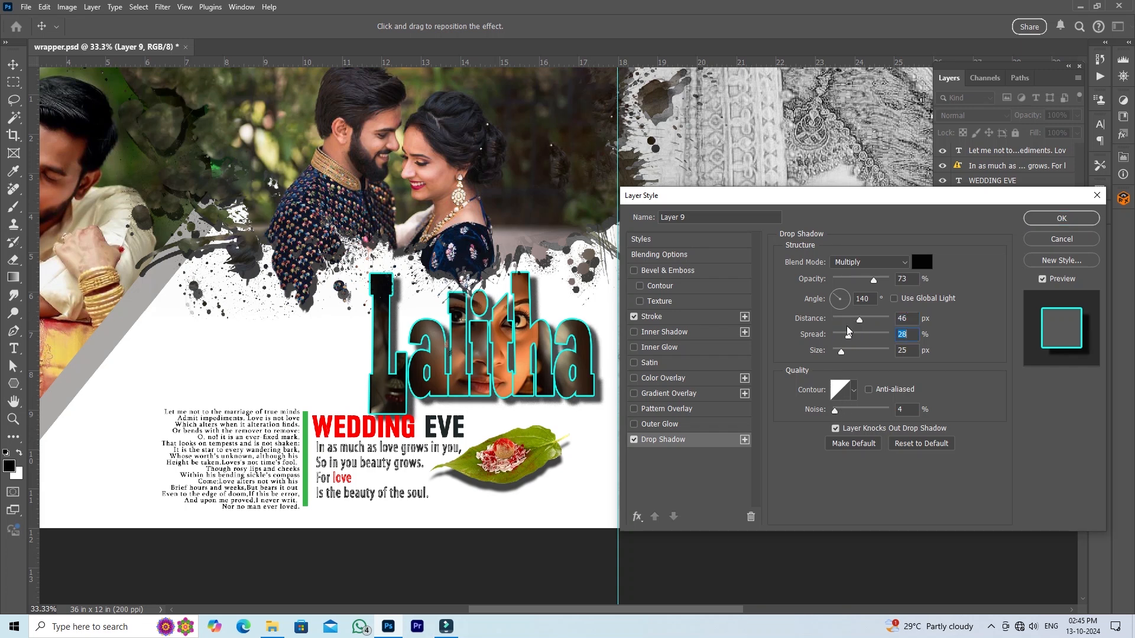
{"action": "left_click_drag", "start_coordinate": [875, 282], "coordinate": [856, 283]}
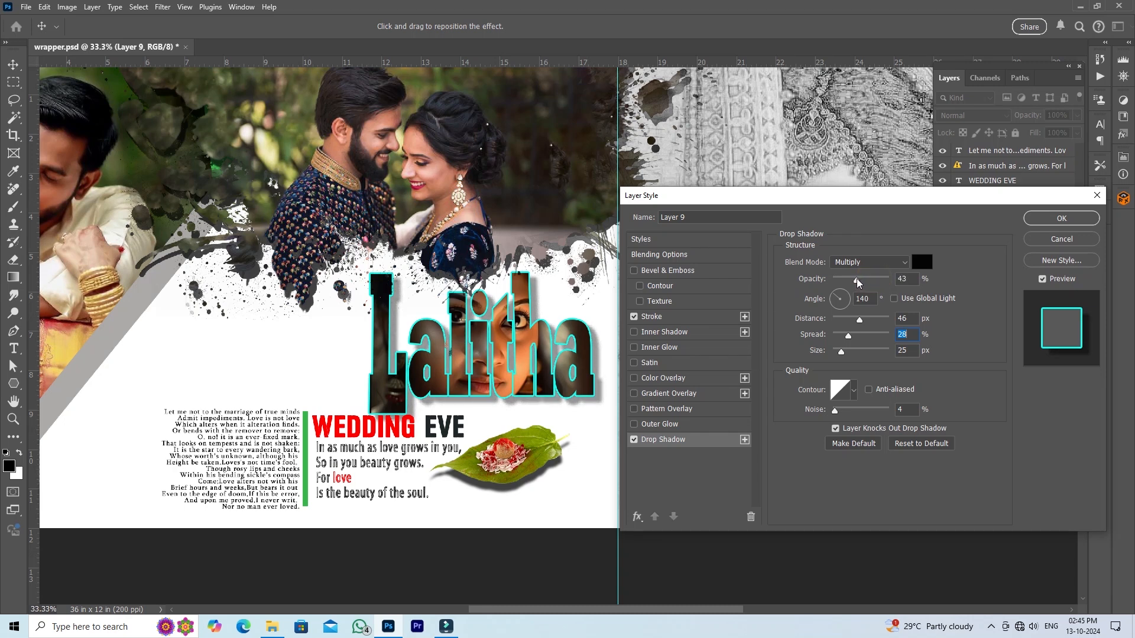
{"action": "left_click", "coordinate": [1057, 220]}
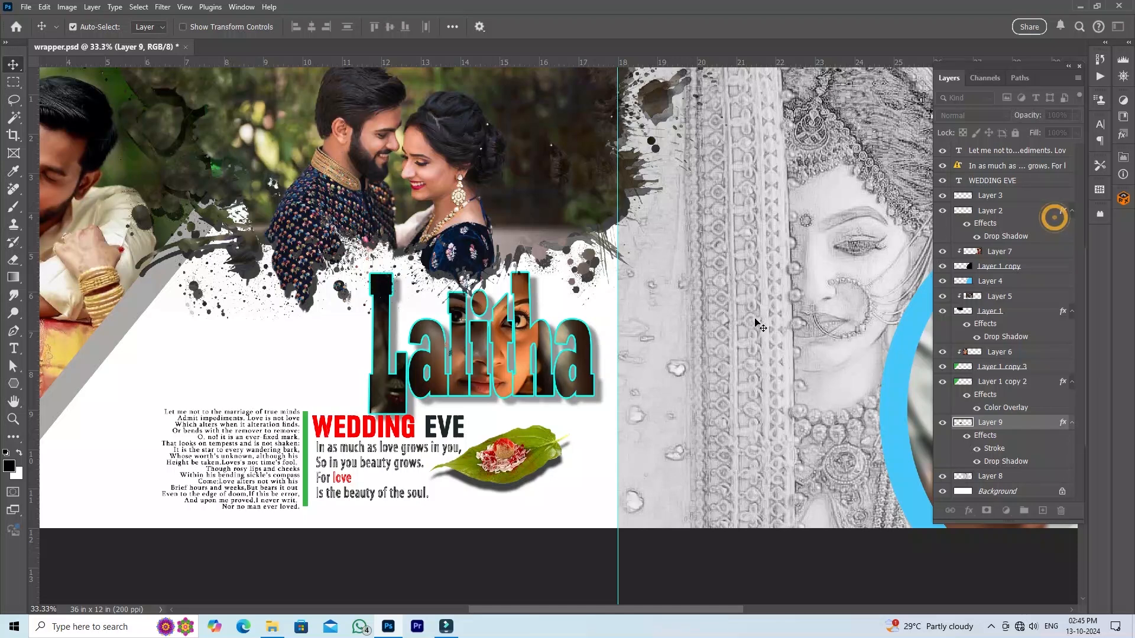
- Shrink the linked WEDDING EVE text block despite its missing font and shift it left, clear of the name lettering
{"action": "left_click", "coordinate": [374, 433]}
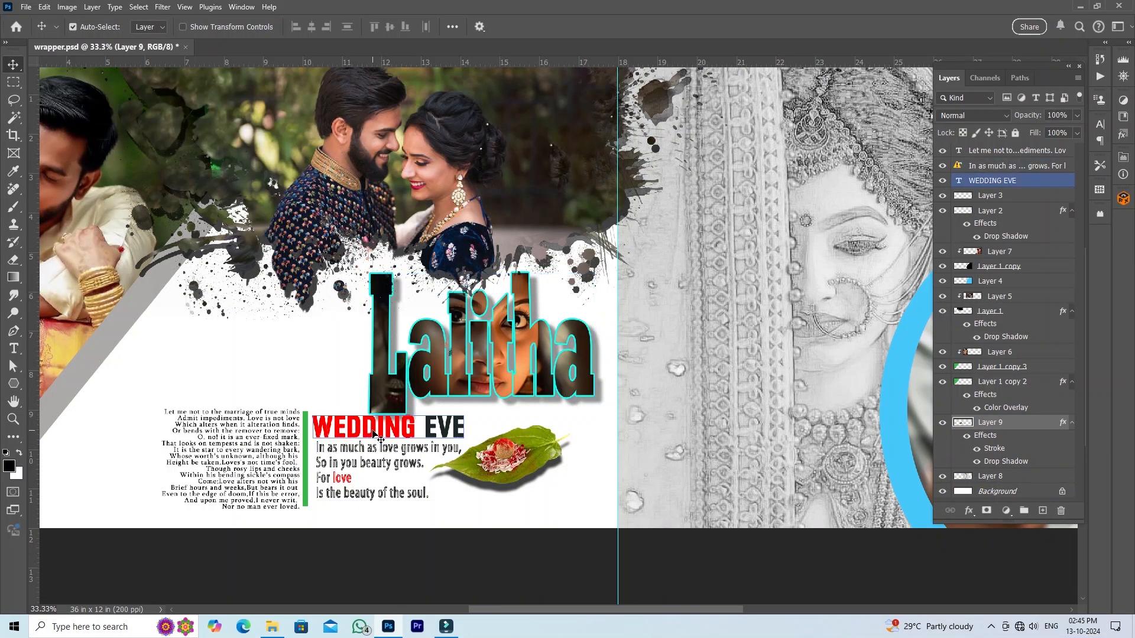
{"action": "left_click", "coordinate": [375, 434]}
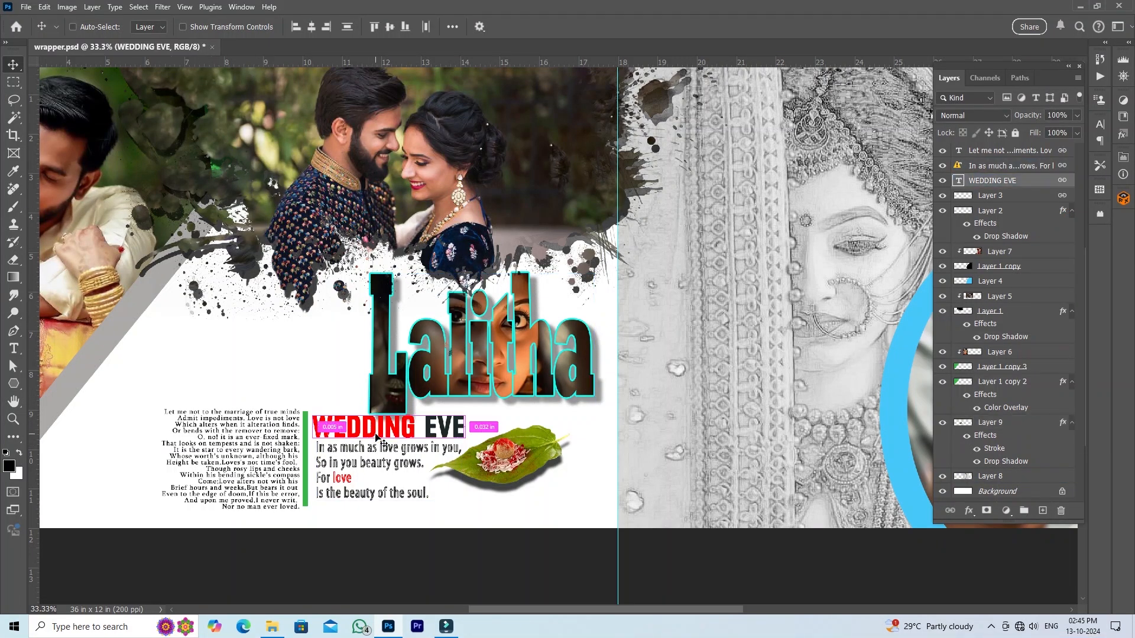
{"action": "key", "text": "ctrl+t"}
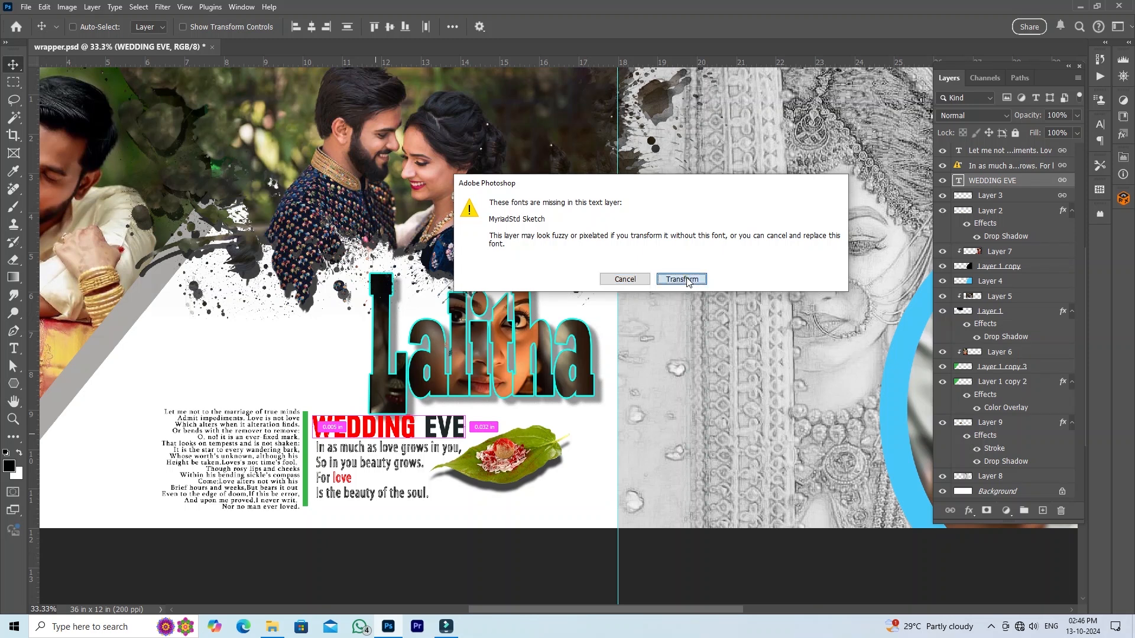
{"action": "left_click", "coordinate": [681, 280]}
{"action": "left_click_drag", "start_coordinate": [315, 411], "coordinate": [218, 455]}
{"action": "left_click", "coordinate": [669, 29]}
- Move the name lettering slightly down and reposition the leaf below it, to the right of the text block
{"action": "mouse_move", "coordinate": [499, 371]}
{"action": "left_mouse_down"}
{"action": "mouse_move", "coordinate": [434, 385]}
{"action": "mouse_move", "coordinate": [495, 377]}
{"action": "mouse_move", "coordinate": [500, 390]}
{"action": "left_mouse_up"}
{"action": "left_click_drag", "start_coordinate": [516, 459], "coordinate": [488, 477]}
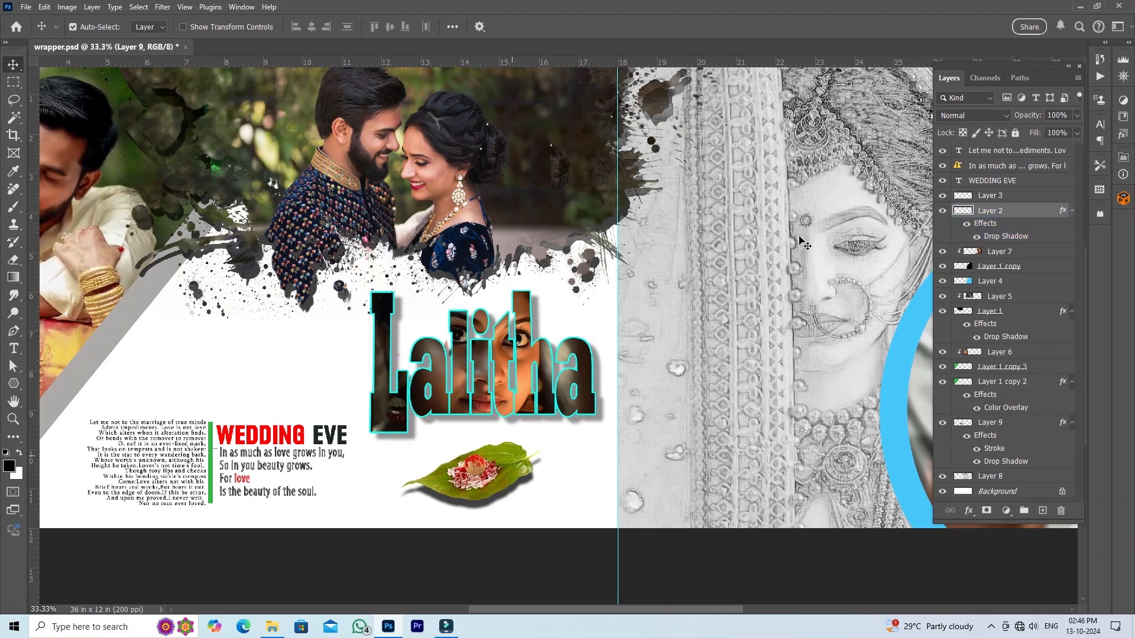
{"action": "key", "text": "ctrl+0"}
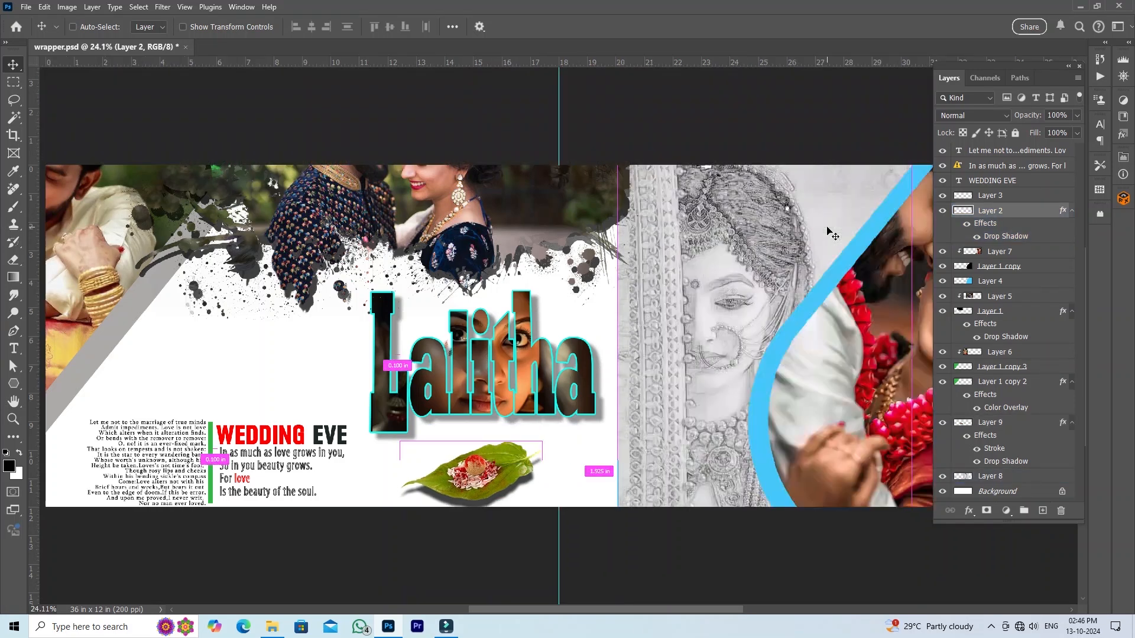
{"action": "left_click_drag", "start_coordinate": [845, 176], "coordinate": [874, 234]}
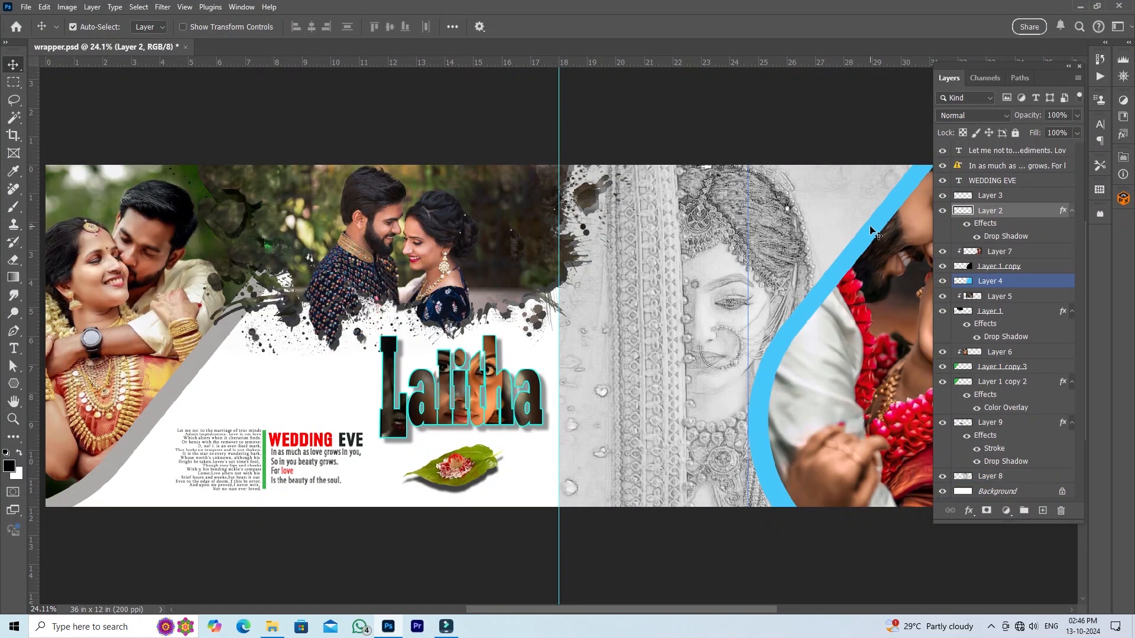
{"action": "key", "text": "F7"}
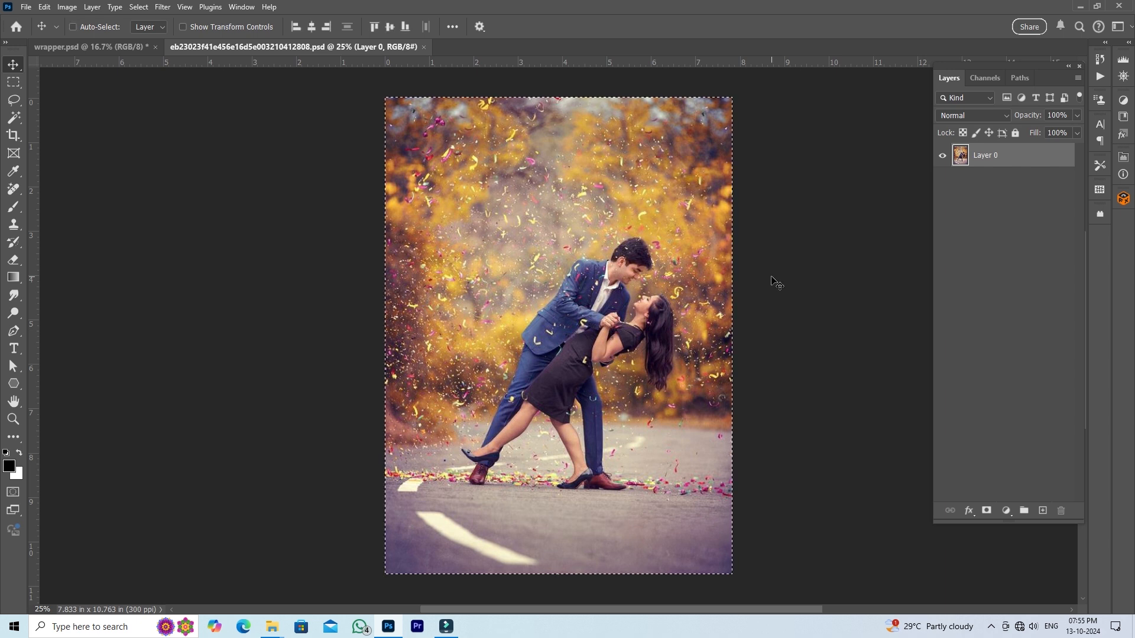
- Copy the dancing couple photo from eb23023f41e456e16d5e003210412808.psd into wrapper.psd just above the Background, right of the centre guide
{"action": "key", "text": "ctrl+a"}
{"action": "left_click", "coordinate": [126, 48]}
{"action": "right_click", "coordinate": [622, 291]}
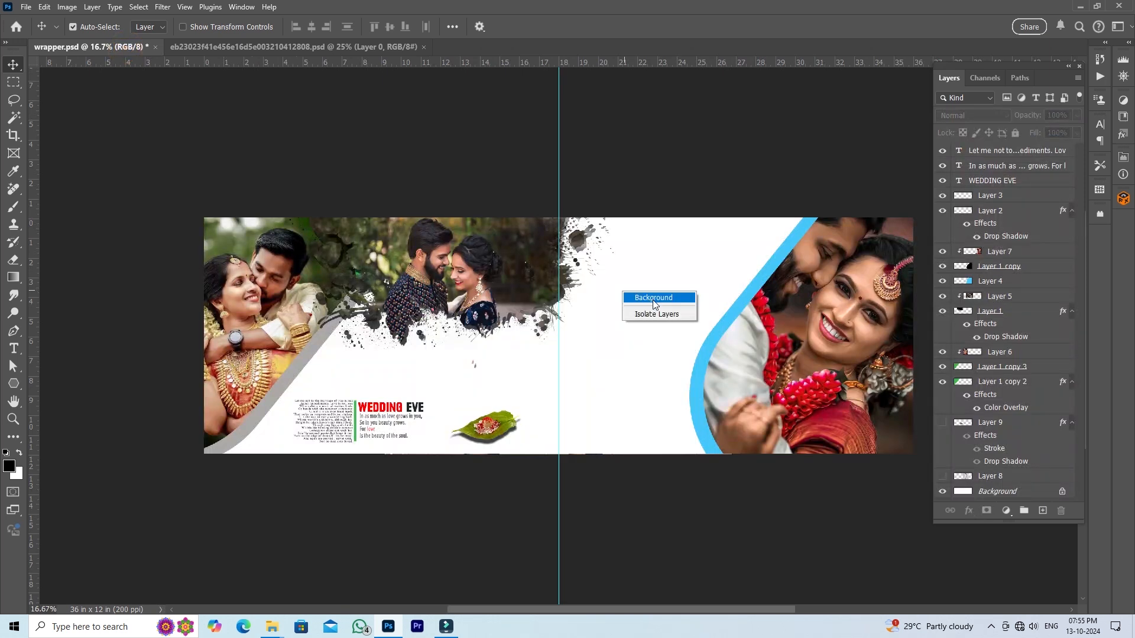
{"action": "left_click", "coordinate": [653, 300]}
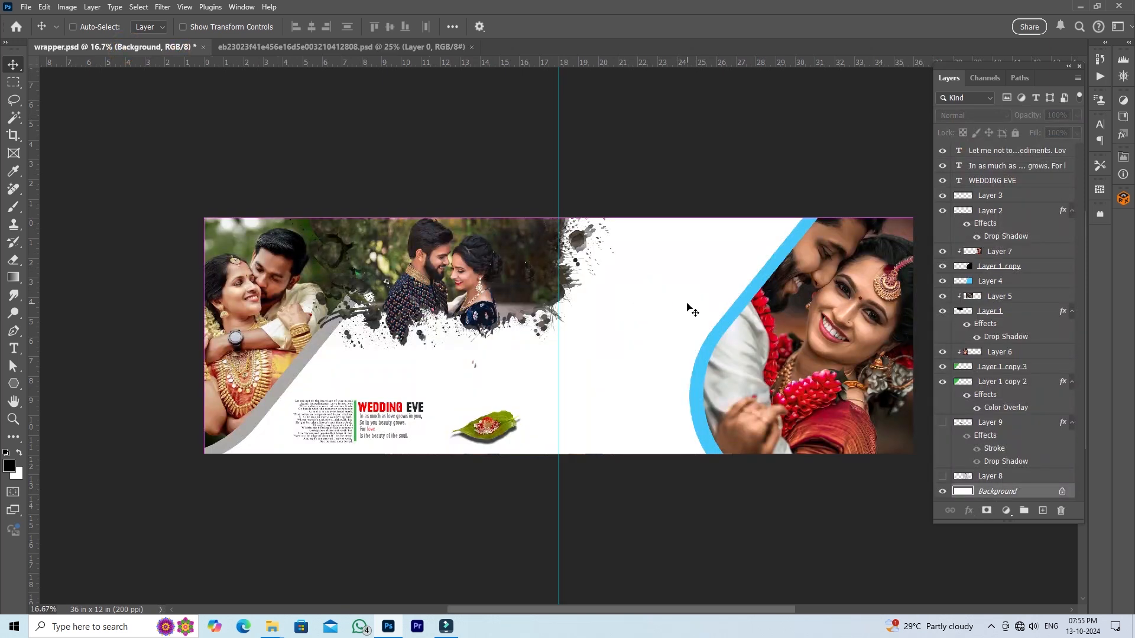
{"action": "key", "text": "ctrl+v"}
{"action": "left_click_drag", "start_coordinate": [632, 310], "coordinate": [710, 259]}
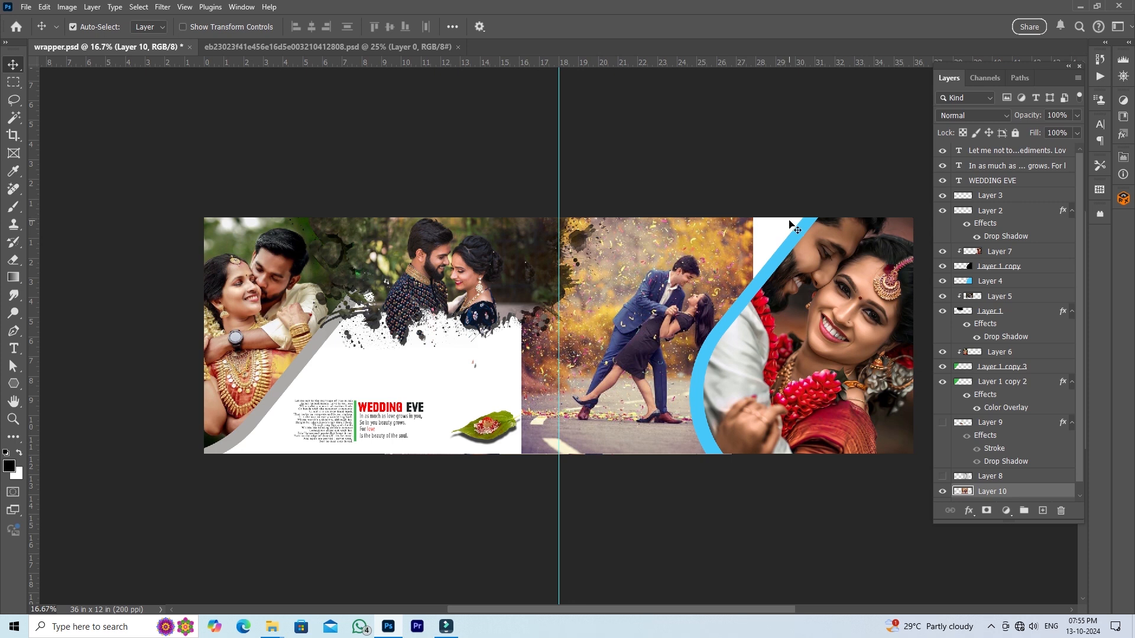
- Rotate the dancing couple photo slightly counterclockwise and shift it so the couple stands beside the blue curve
{"action": "key", "text": "ctrl+t"}
{"action": "left_click_drag", "start_coordinate": [791, 184], "coordinate": [723, 106]}
{"action": "left_click_drag", "start_coordinate": [660, 317], "coordinate": [645, 325]}
{"action": "key", "text": "Return"}
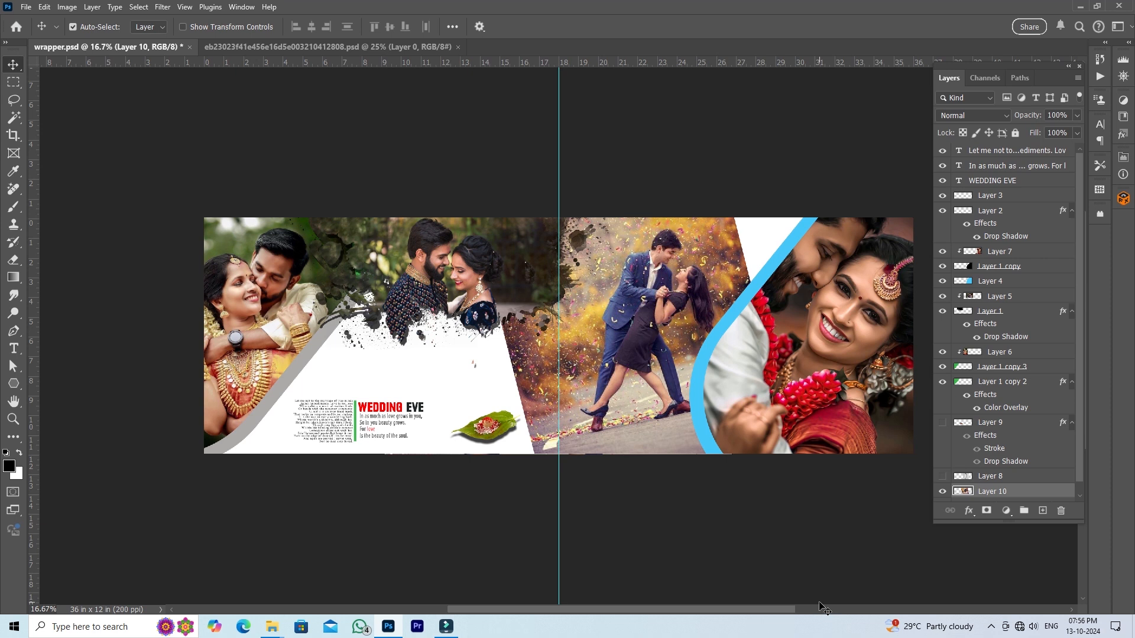
- Add a black mask to the couple photo and reveal the couple's upper bodies with a soft 700 px white brush
{"action": "left_click", "coordinate": [987, 512], "text": "alt"}
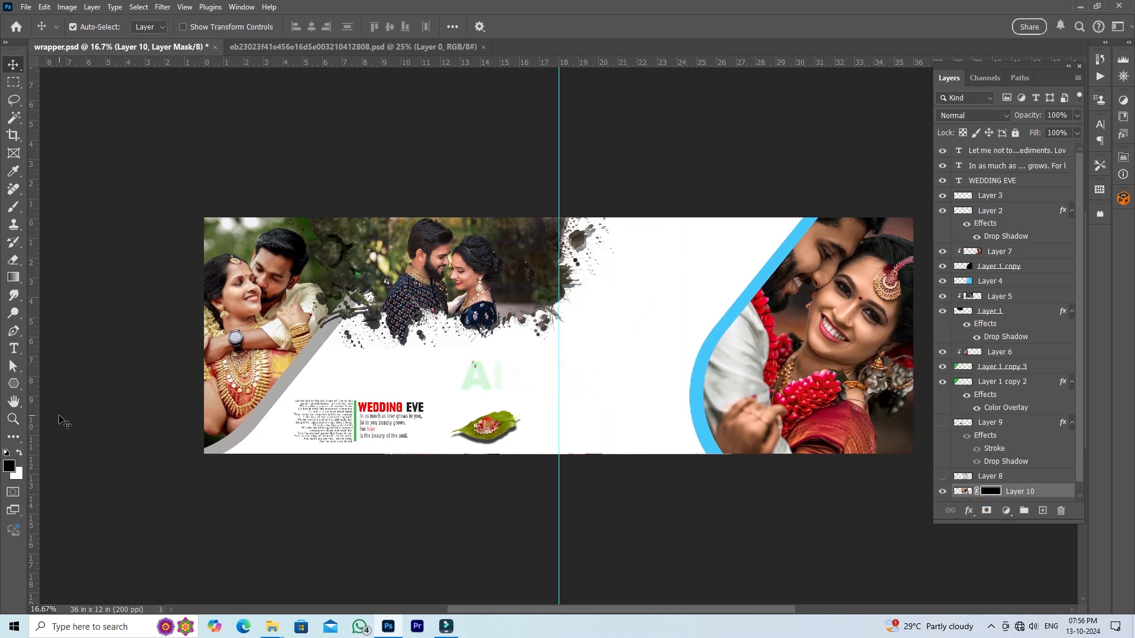
{"action": "key", "text": "b"}
{"action": "mouse_move", "coordinate": [645, 263]}
{"action": "left_mouse_down"}
{"action": "mouse_move", "coordinate": [673, 279]}
{"action": "mouse_move", "coordinate": [658, 261]}
{"action": "mouse_move", "coordinate": [681, 261]}
{"action": "mouse_move", "coordinate": [648, 299]}
{"action": "left_mouse_up"}
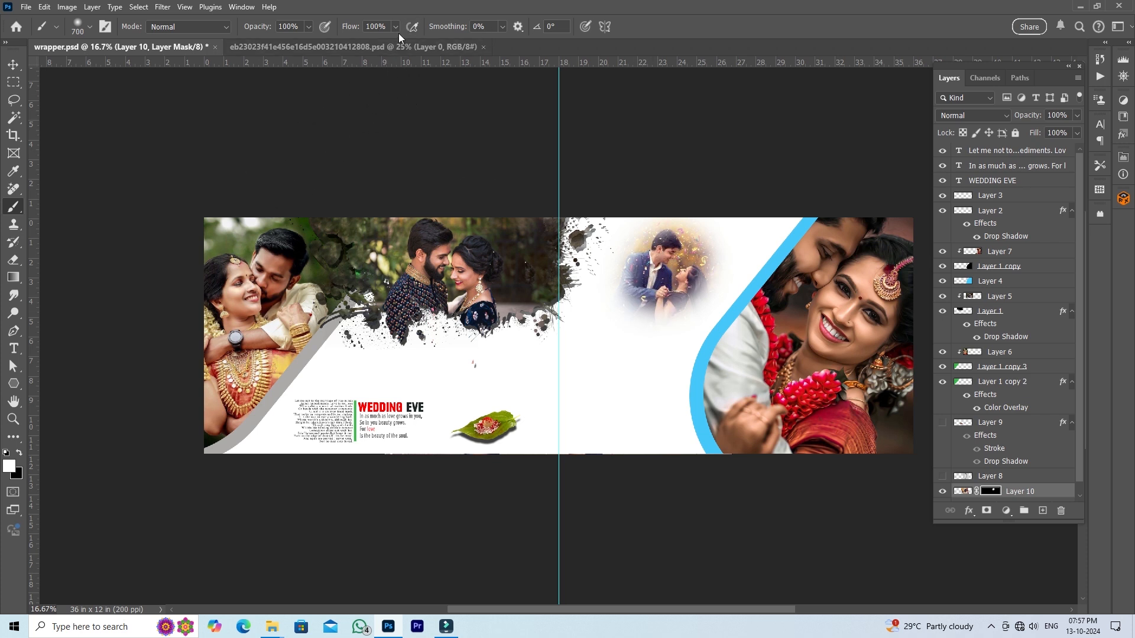
- Set the brush to 56% opacity, 55% flow and 900 px, and paint the mask to reveal the whole couple with faded edges
{"action": "left_click_drag", "start_coordinate": [396, 27], "coordinate": [371, 44]}
{"action": "left_click", "coordinate": [306, 27]}
{"action": "left_click", "coordinate": [283, 39]}
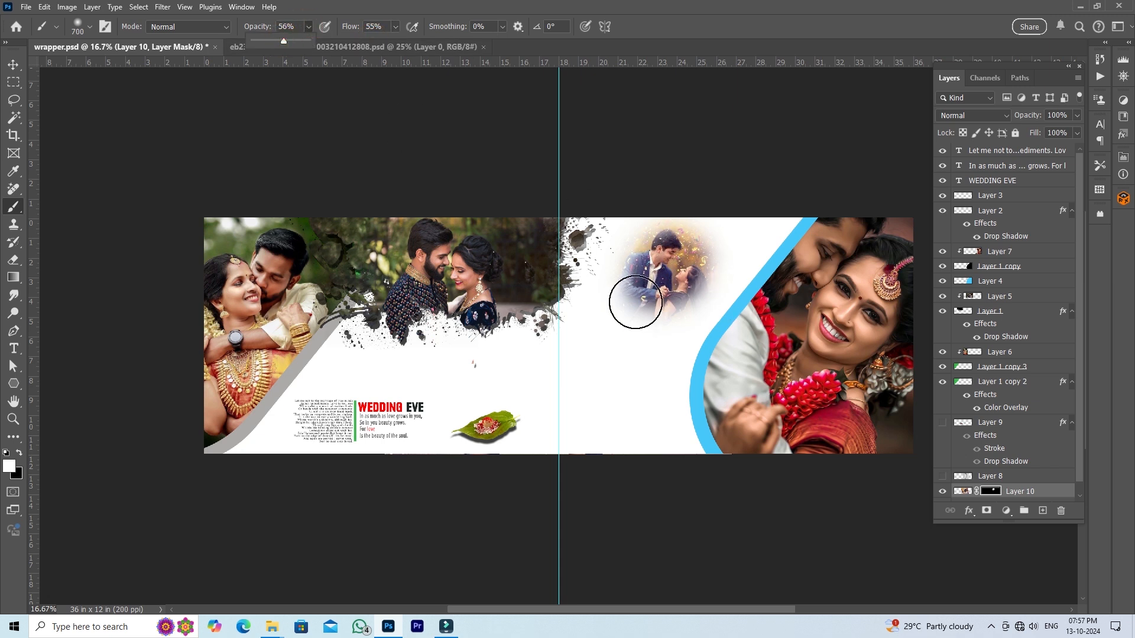
{"action": "key", "text": "bracketright"}
{"action": "key", "text": "bracketright"}
{"action": "mouse_move", "coordinate": [627, 302]}
{"action": "left_mouse_down"}
{"action": "mouse_move", "coordinate": [655, 263]}
{"action": "mouse_move", "coordinate": [677, 265]}
{"action": "mouse_move", "coordinate": [681, 318]}
{"action": "mouse_move", "coordinate": [660, 342]}
{"action": "mouse_move", "coordinate": [648, 269]}
{"action": "mouse_move", "coordinate": [616, 278]}
{"action": "mouse_move", "coordinate": [610, 309]}
{"action": "mouse_move", "coordinate": [620, 373]}
{"action": "mouse_move", "coordinate": [604, 399]}
{"action": "mouse_move", "coordinate": [628, 375]}
{"action": "mouse_move", "coordinate": [653, 372]}
{"action": "mouse_move", "coordinate": [661, 408]}
{"action": "mouse_move", "coordinate": [645, 358]}
{"action": "mouse_move", "coordinate": [655, 386]}
{"action": "mouse_move", "coordinate": [642, 365]}
{"action": "mouse_move", "coordinate": [603, 412]}
{"action": "mouse_move", "coordinate": [646, 317]}
{"action": "mouse_move", "coordinate": [649, 384]}
{"action": "mouse_move", "coordinate": [651, 333]}
{"action": "mouse_move", "coordinate": [673, 311]}
{"action": "mouse_move", "coordinate": [661, 323]}
{"action": "left_mouse_up"}
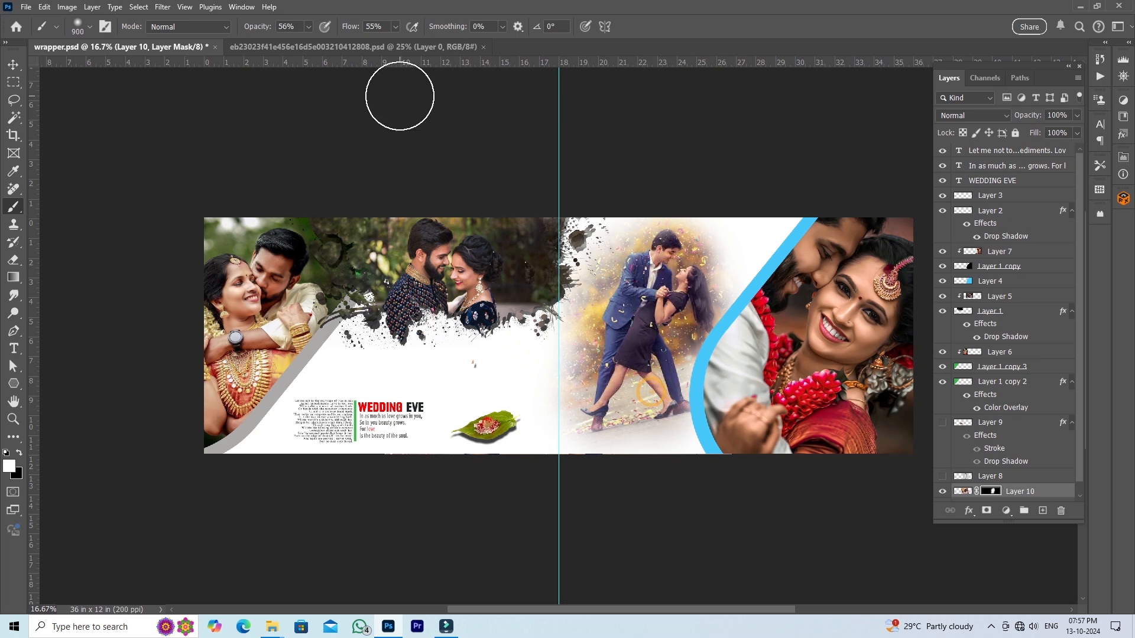
- Show the name lettering layer again and move it slightly down so it sits just above the leaf
{"action": "left_click", "coordinate": [15, 65]}
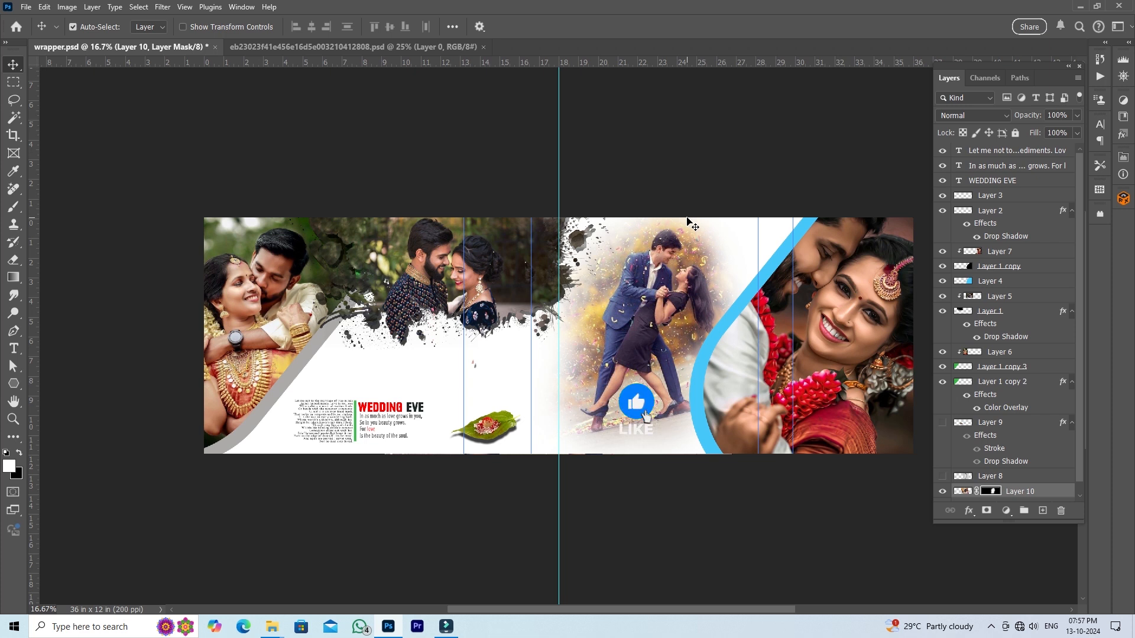
{"action": "left_click", "coordinate": [943, 423]}
{"action": "left_click", "coordinate": [1005, 421]}
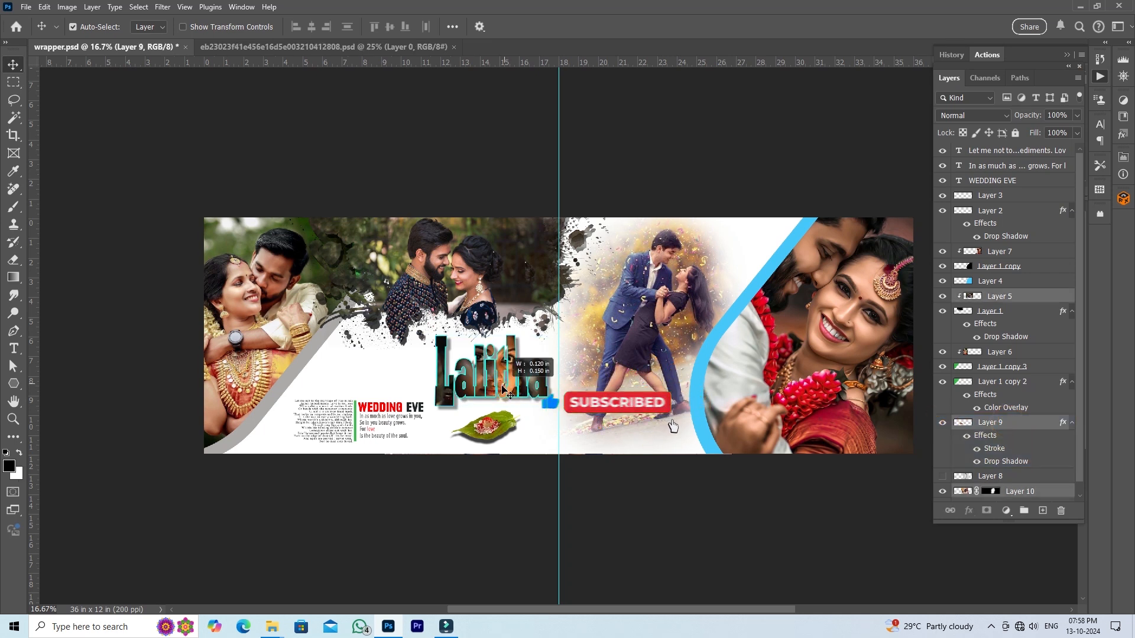
{"action": "left_click_drag", "start_coordinate": [501, 387], "coordinate": [500, 392]}
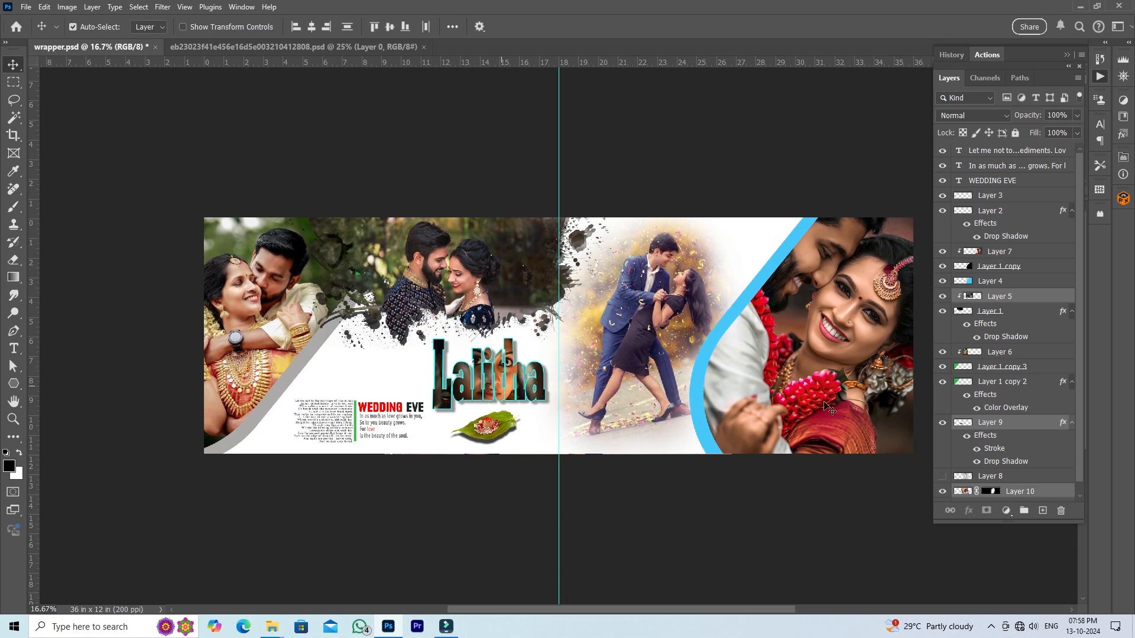
{"action": "left_click", "coordinate": [1026, 424]}
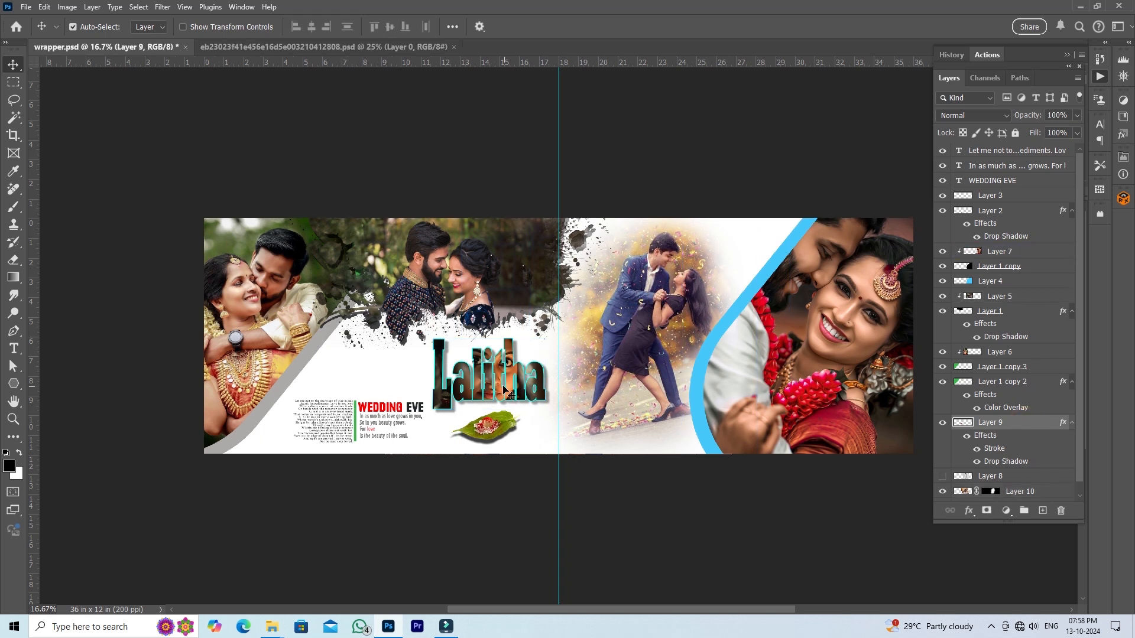
{"action": "left_click_drag", "start_coordinate": [511, 385], "coordinate": [515, 390]}
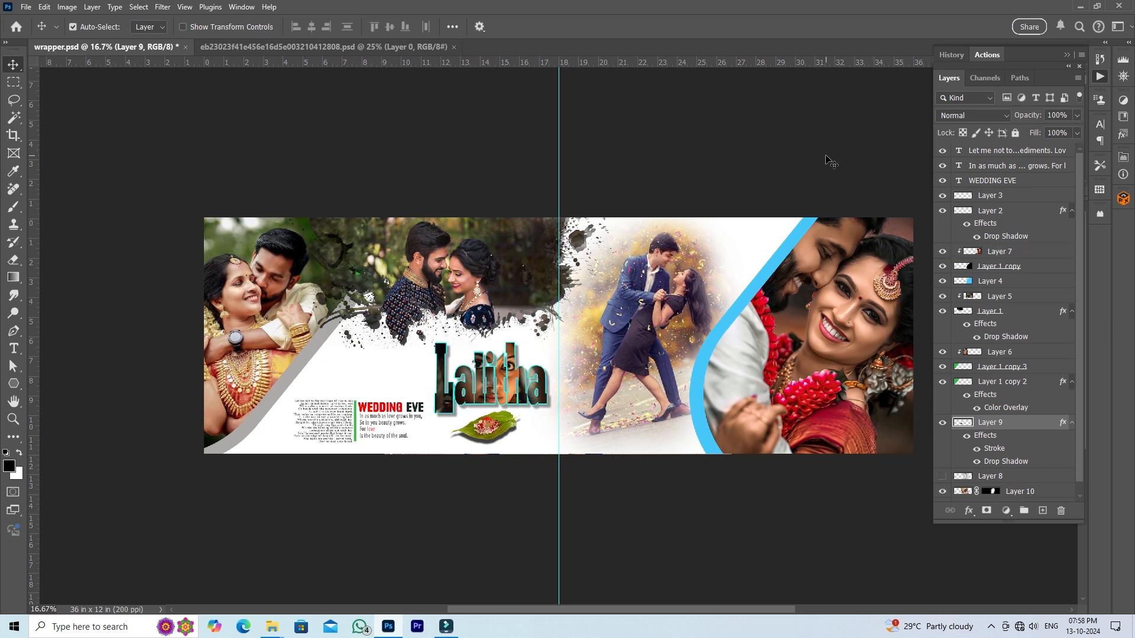